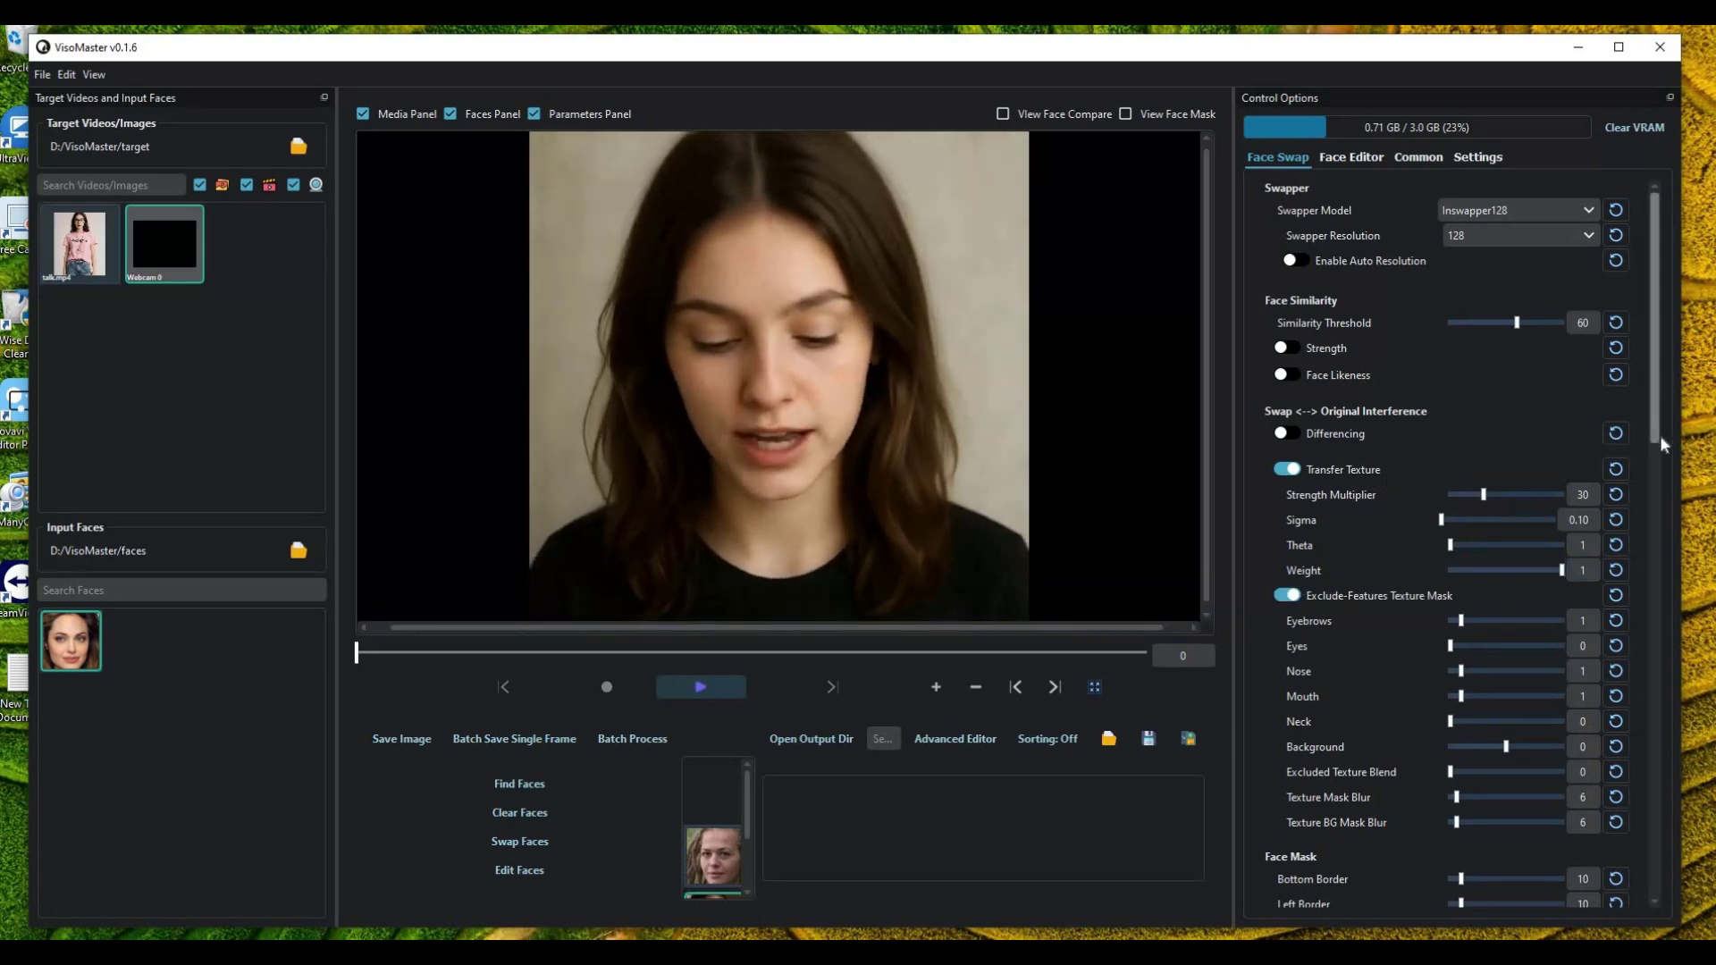
scroll(1659, 435, down, 3)
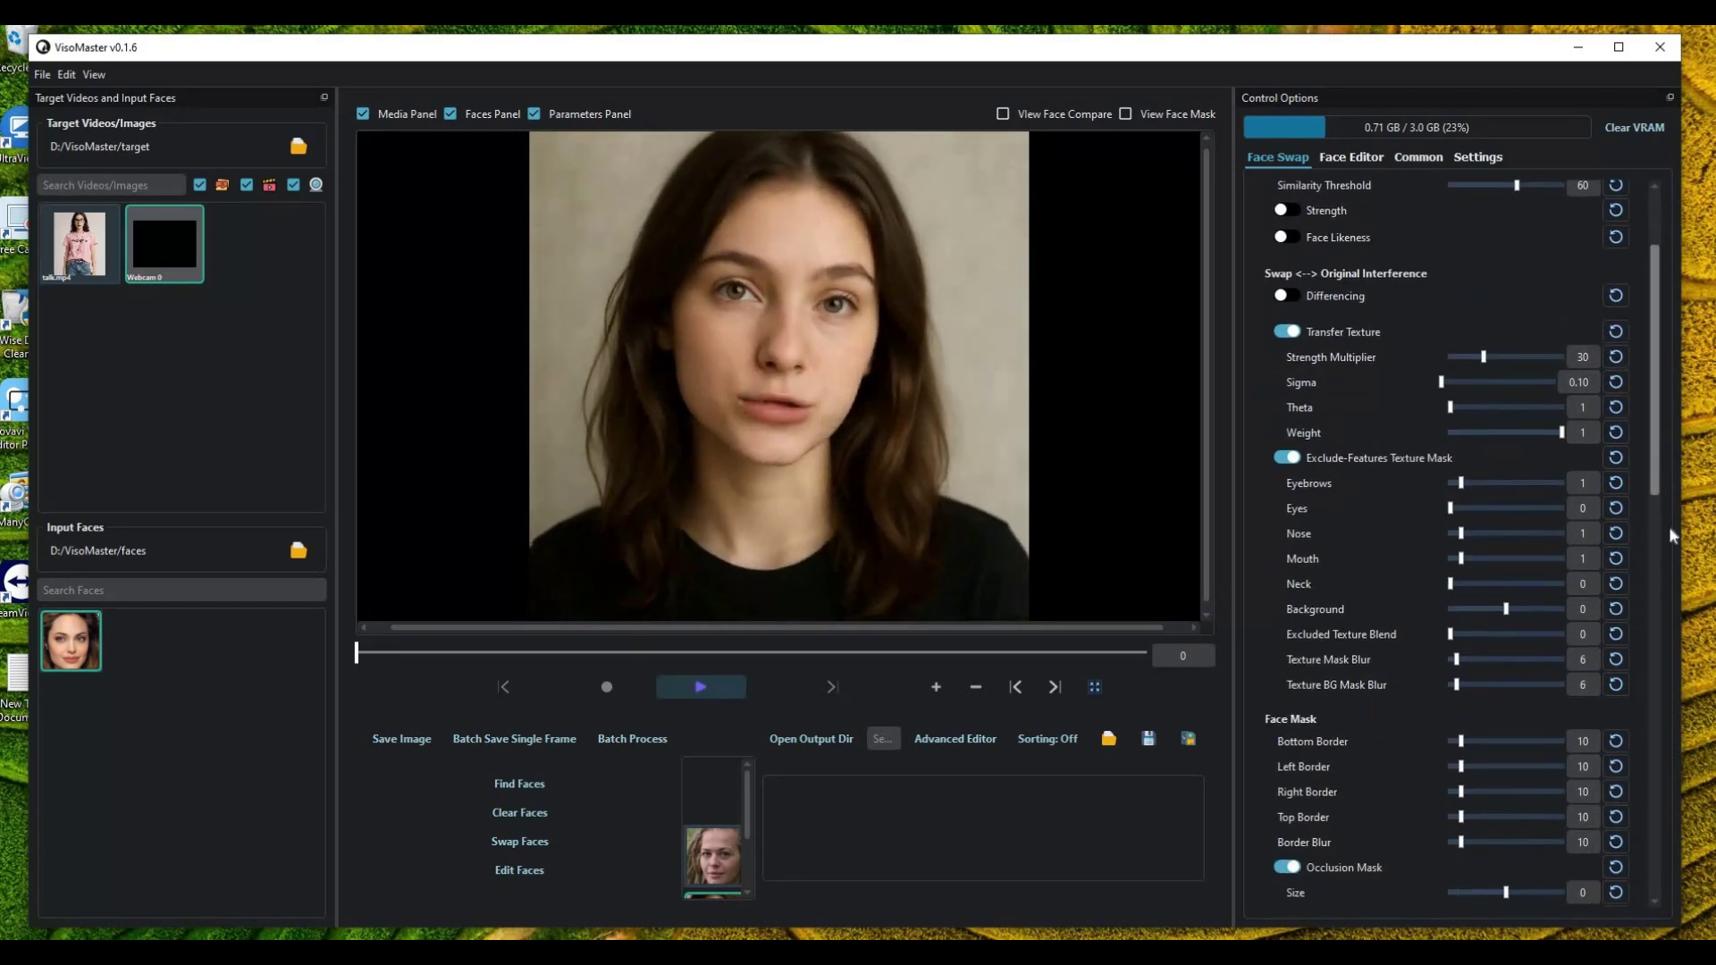
scroll(1669, 528, down, 5)
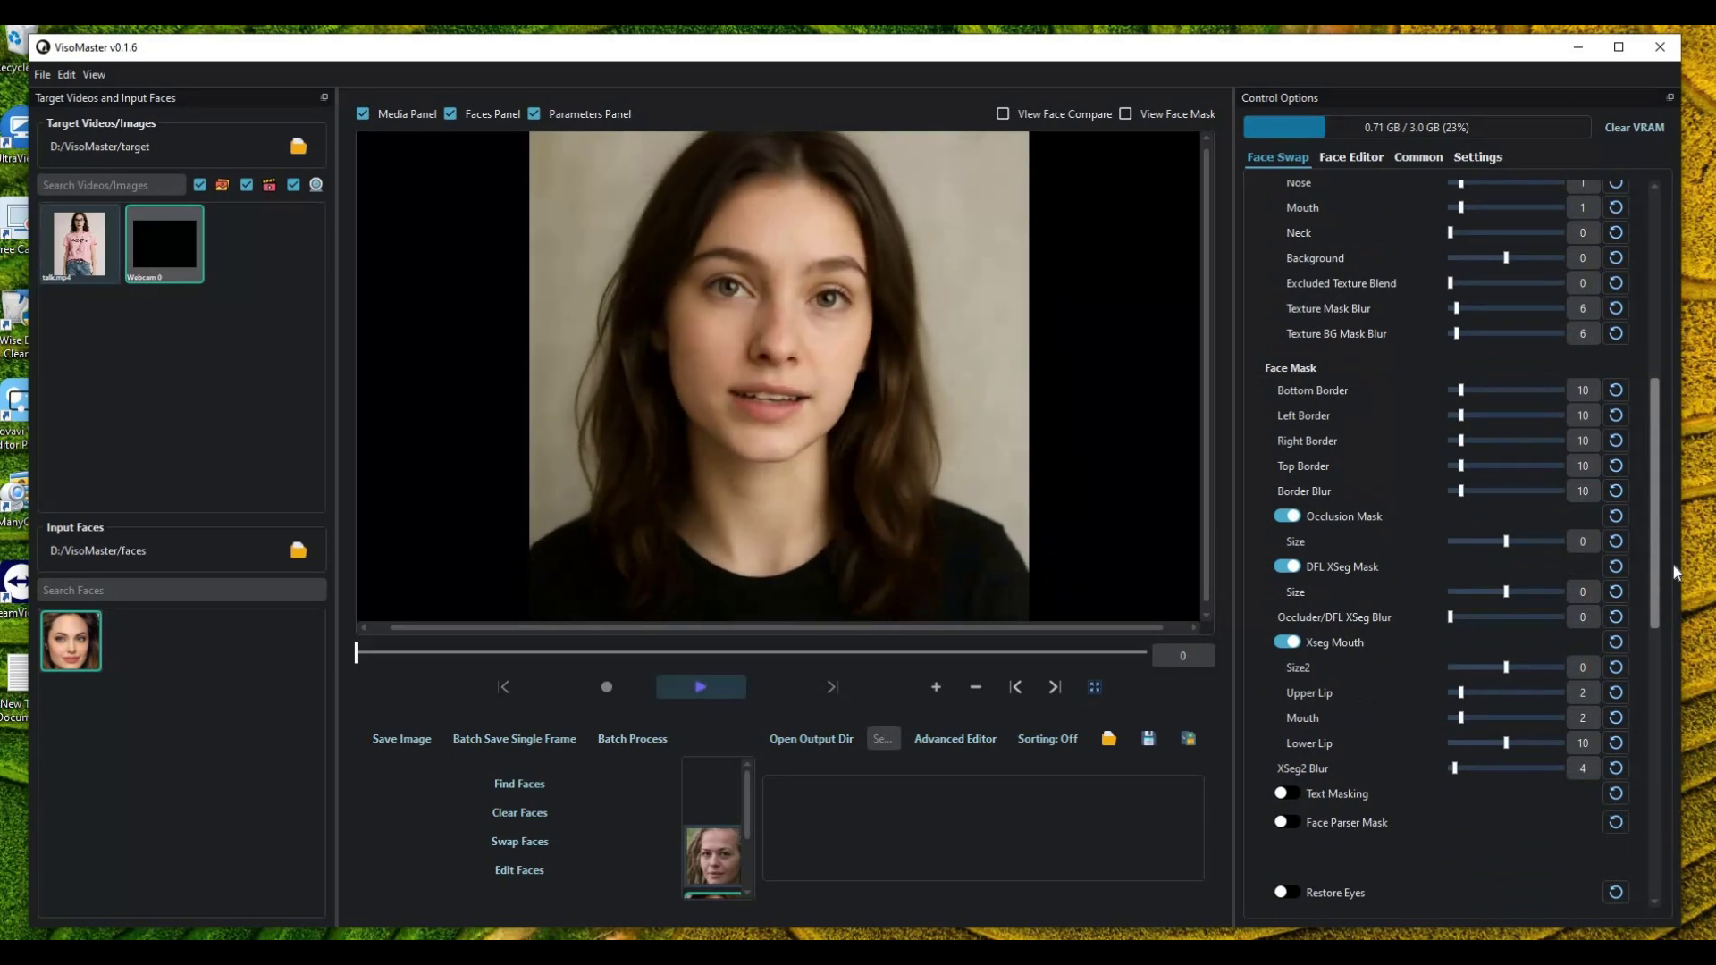
scroll(1474, 536, down, 2)
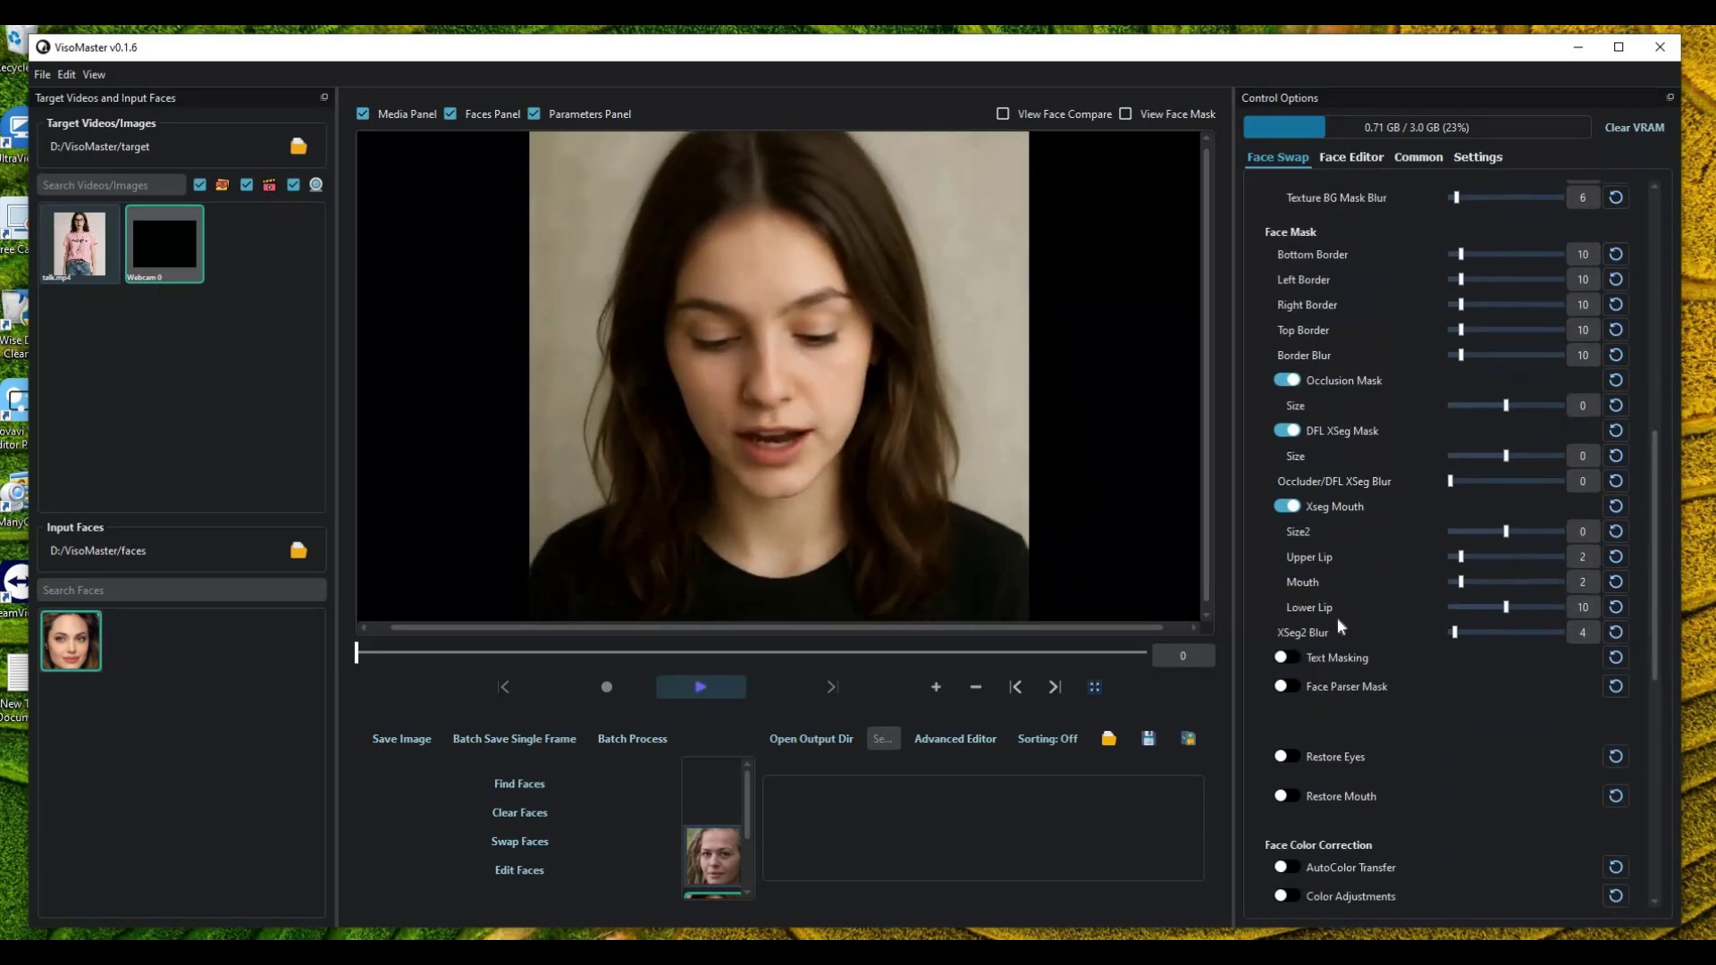
drag(1653, 599, 1699, 824)
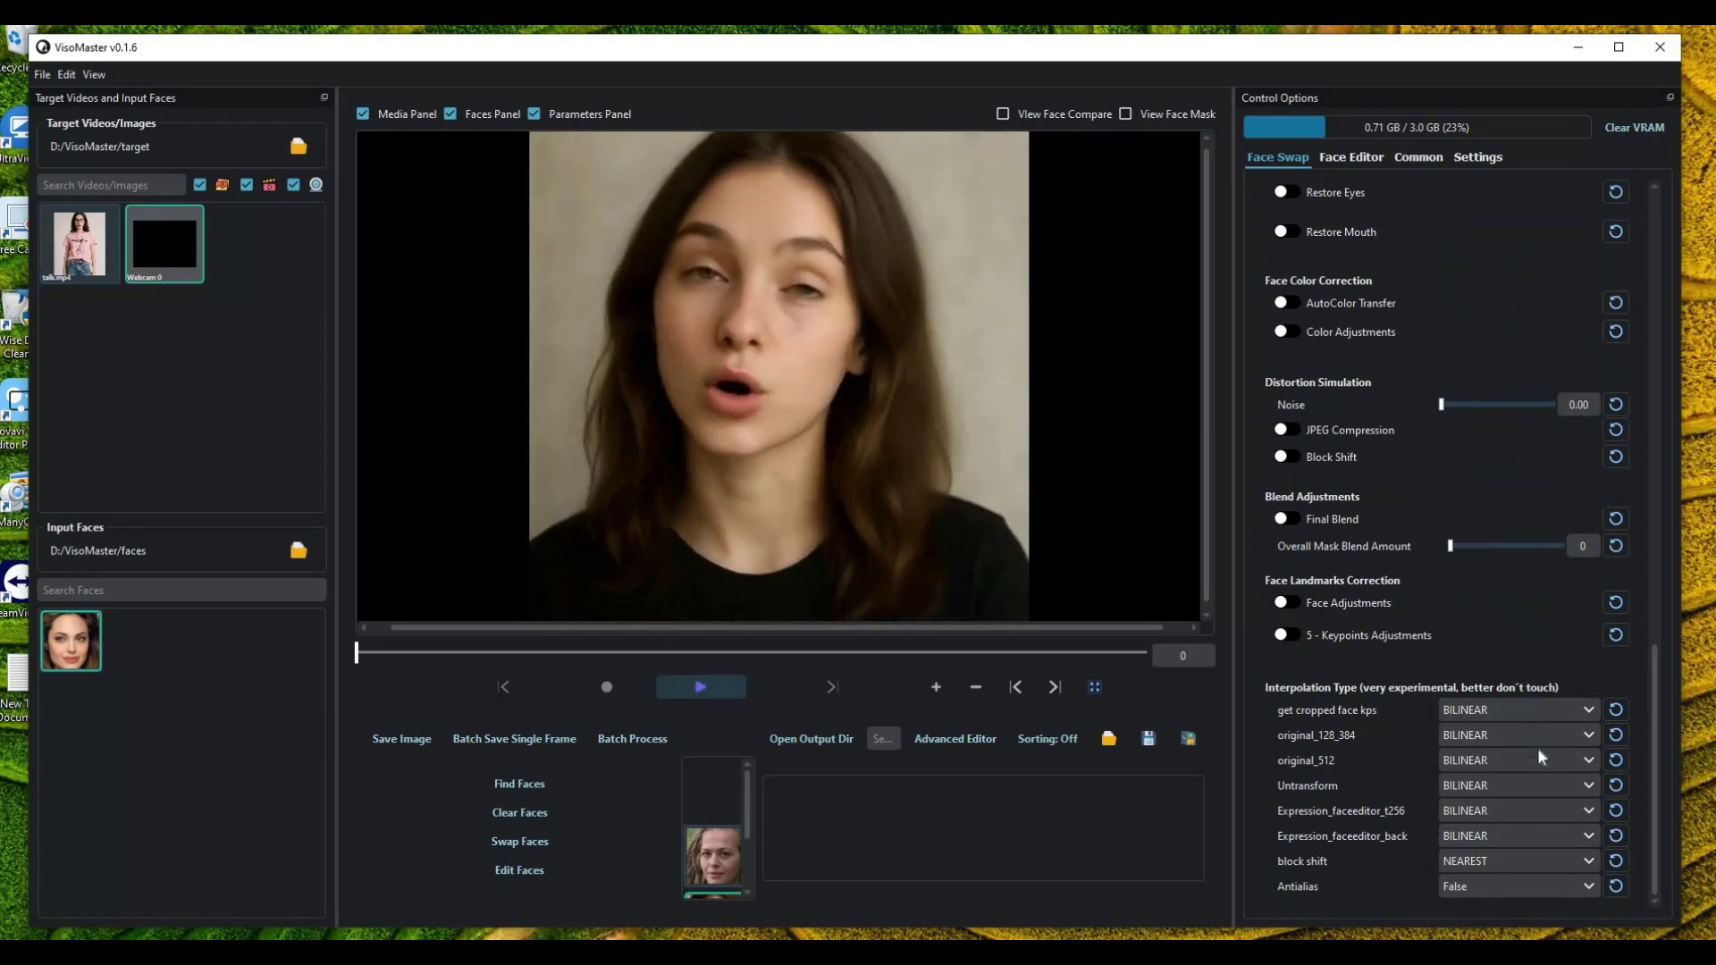
Review the keypoint interpolation choices and the Face Editor and Face Restorer settings without changes.
click(1586, 712)
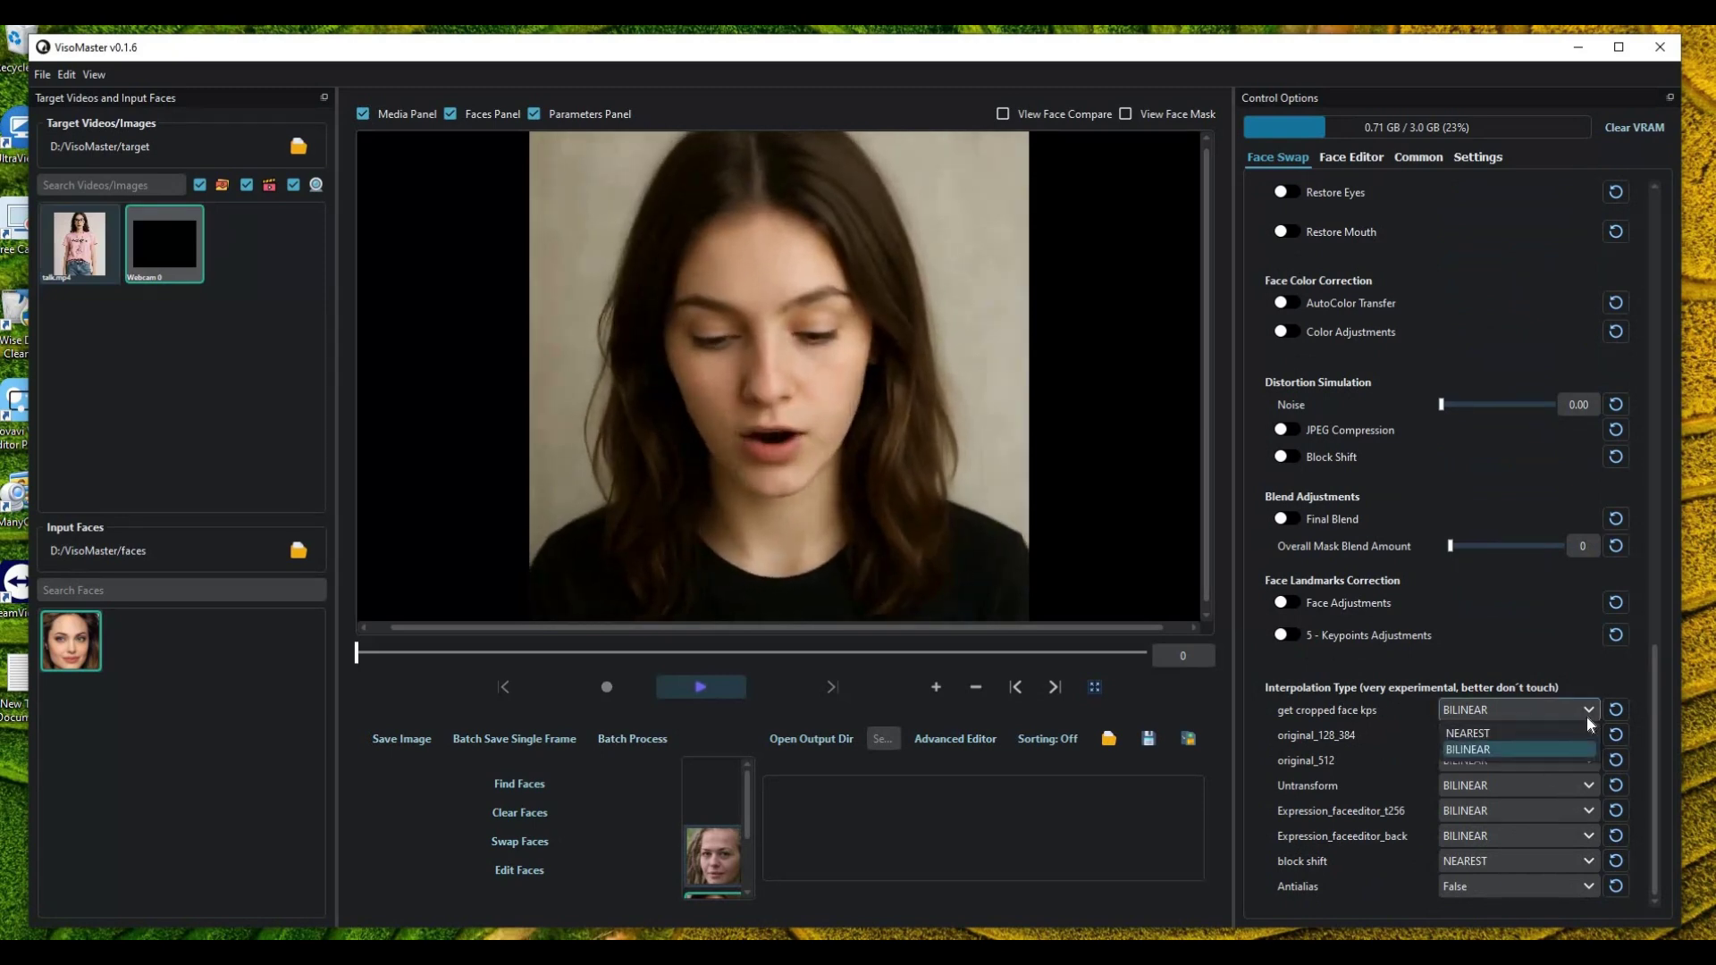
click(1488, 711)
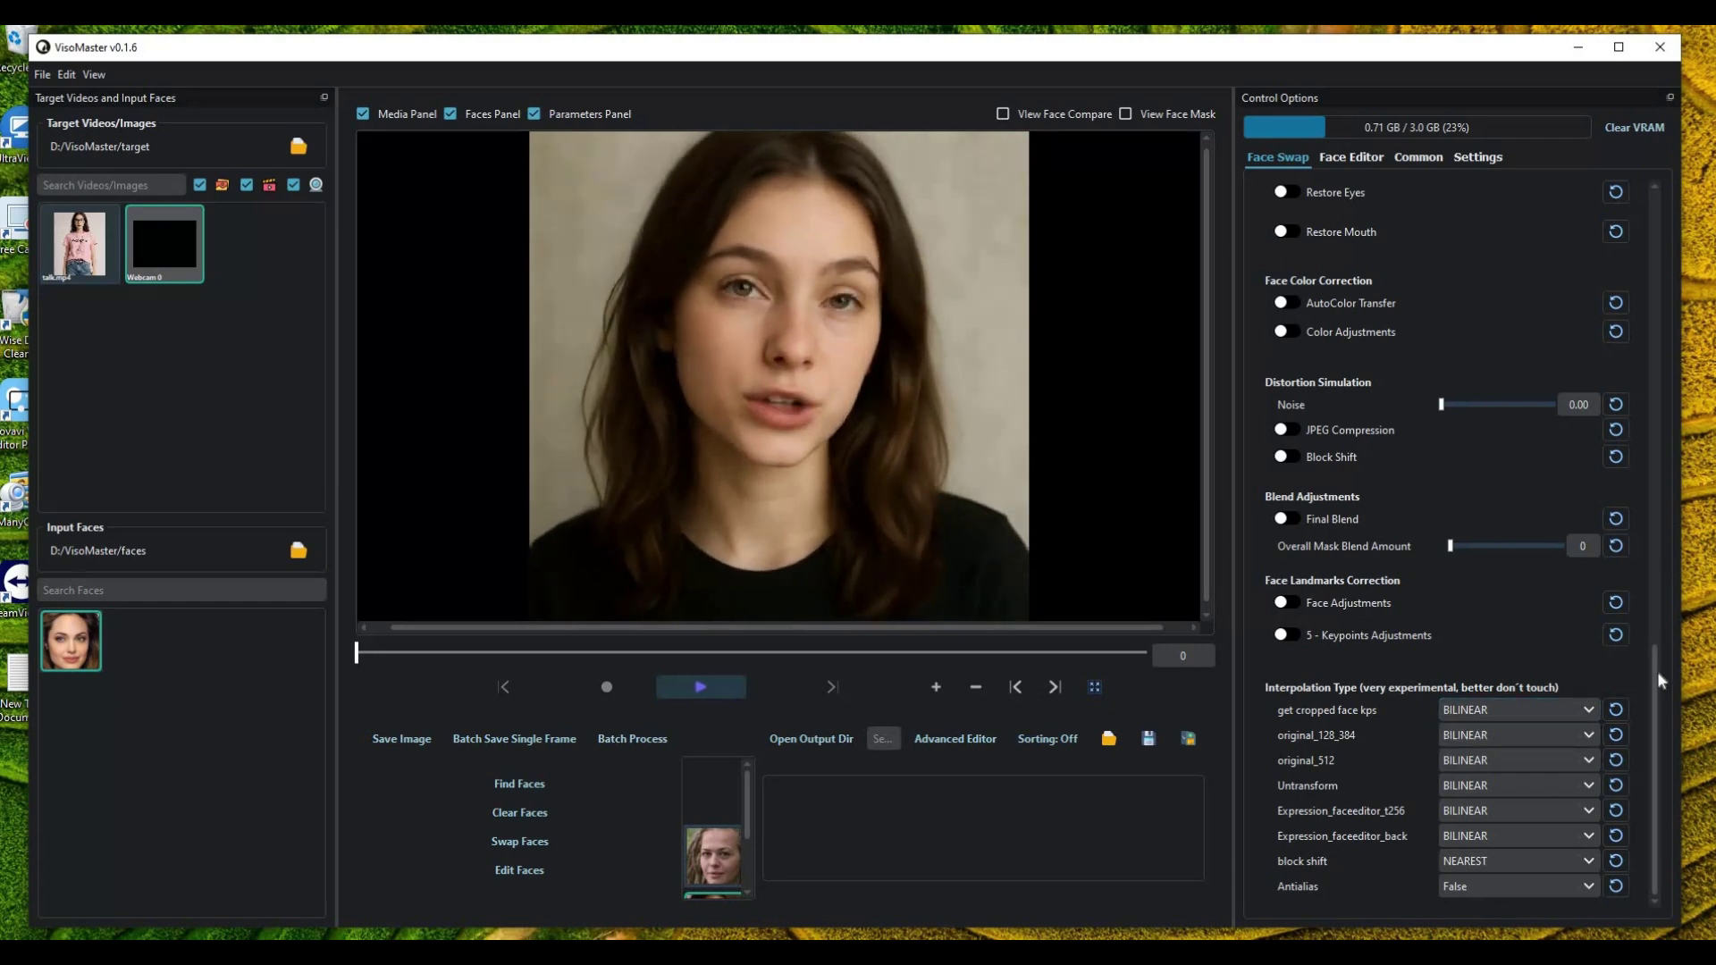
drag(1657, 671, 1655, 255)
scroll(1637, 250, up, 5)
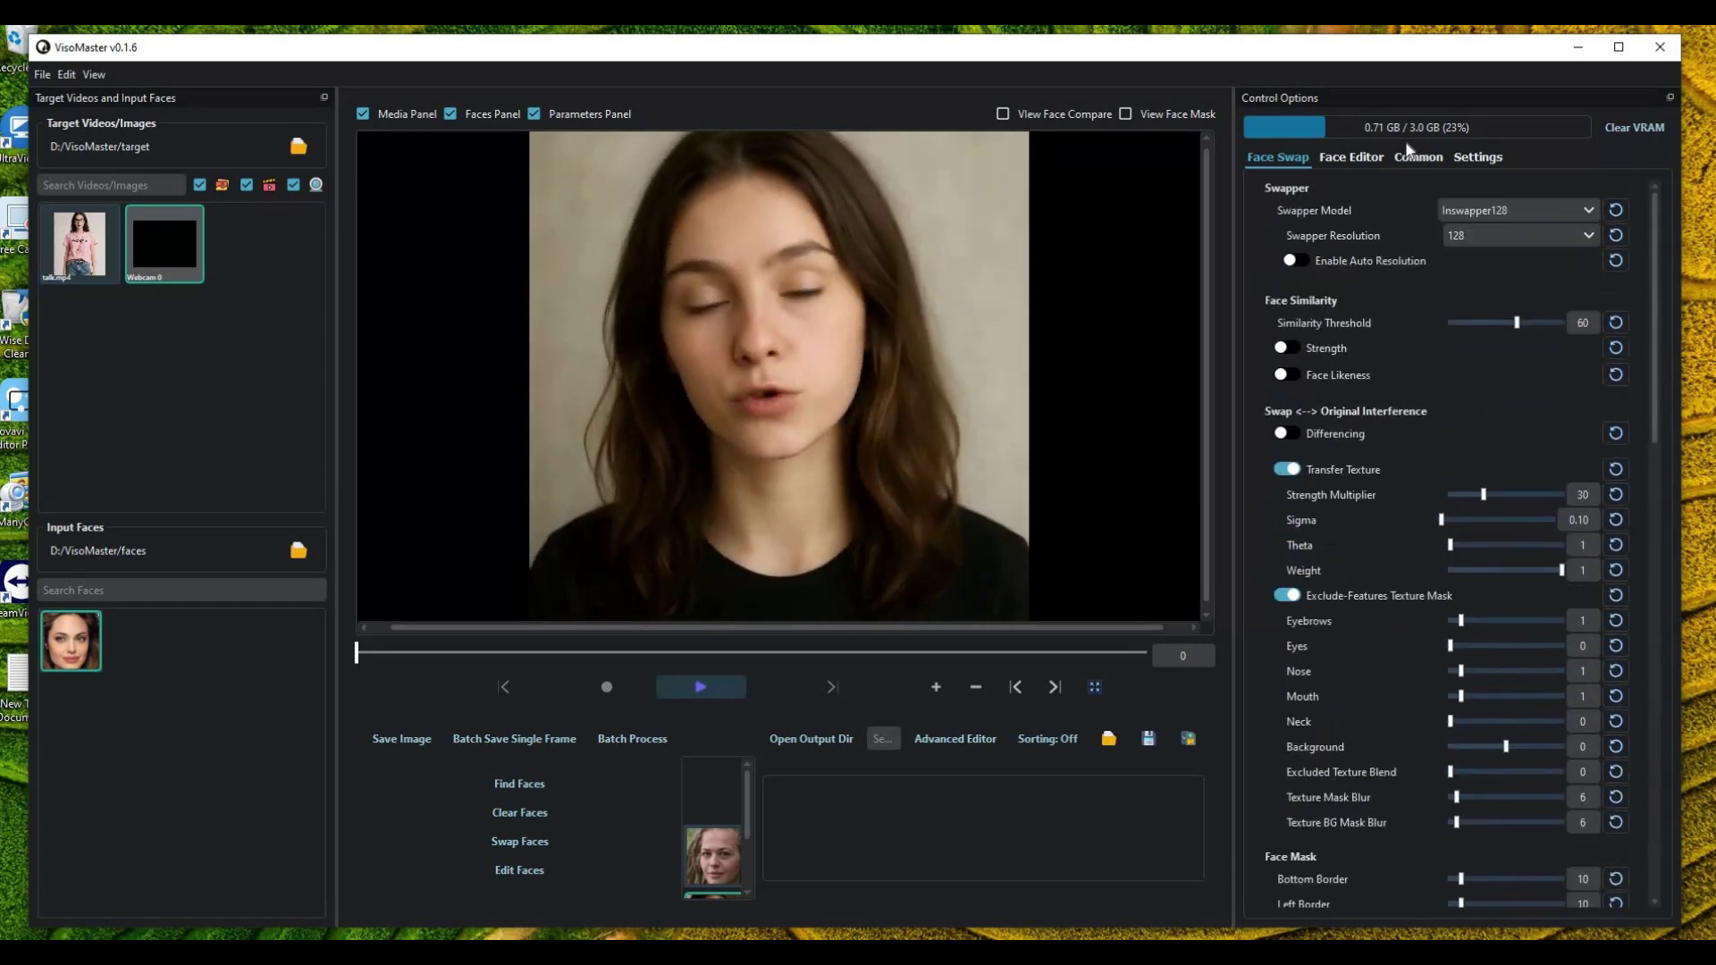
click(1348, 154)
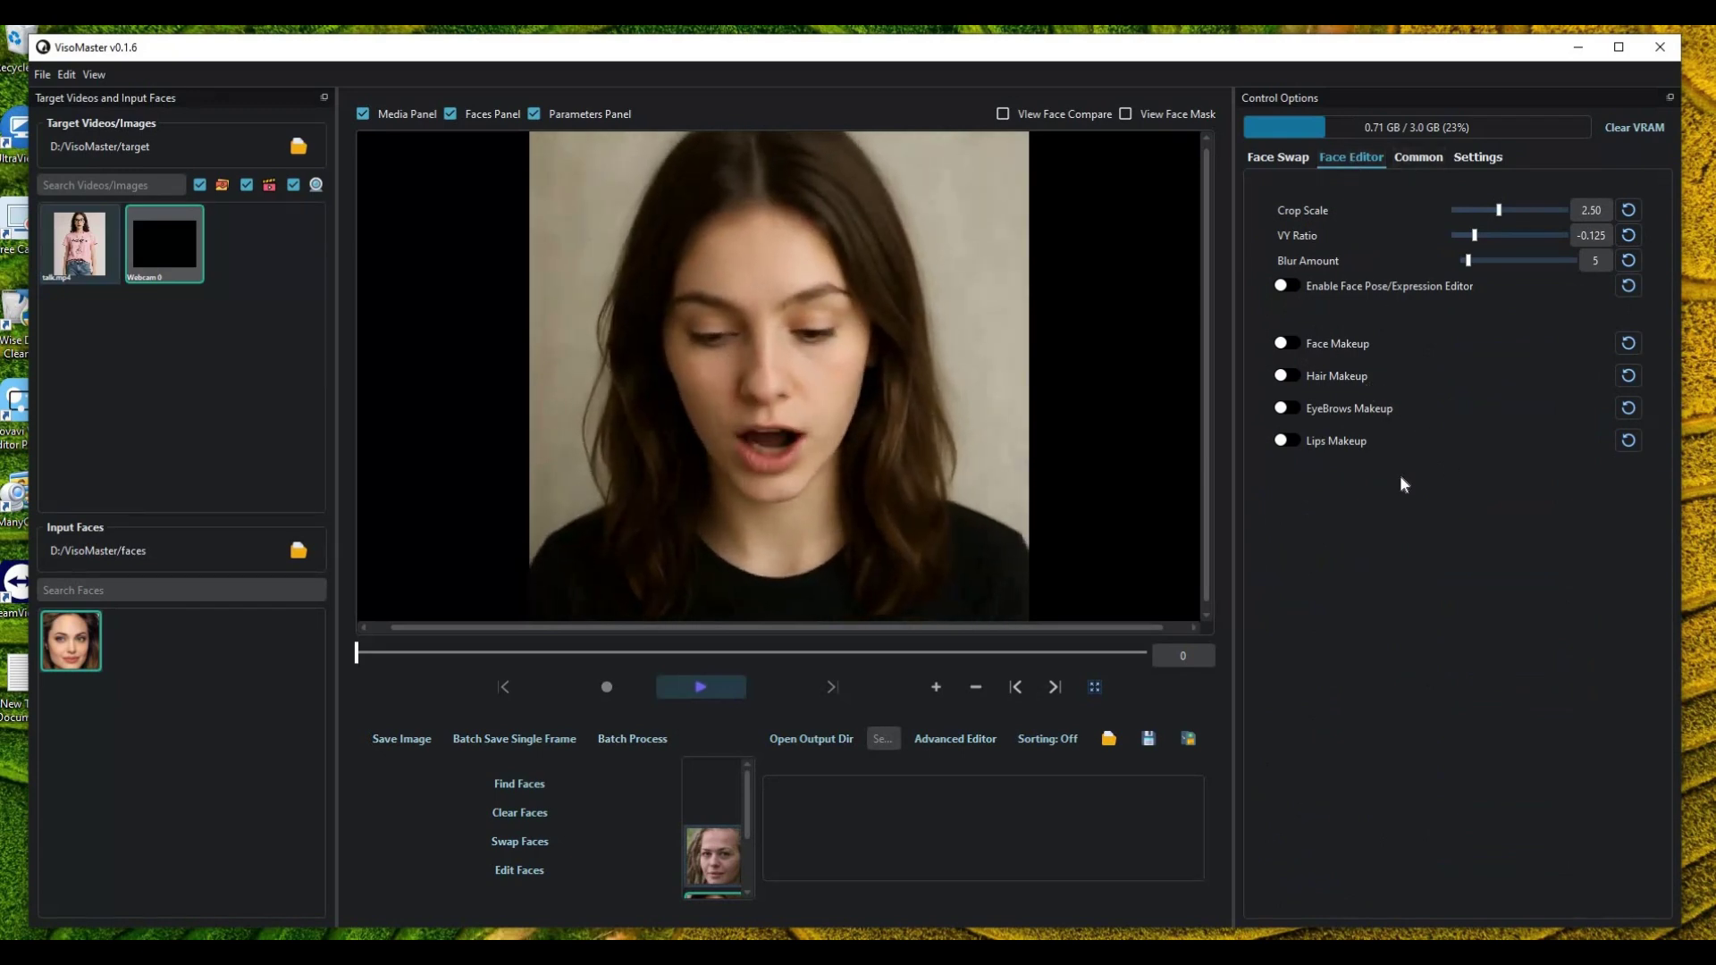
click(1418, 157)
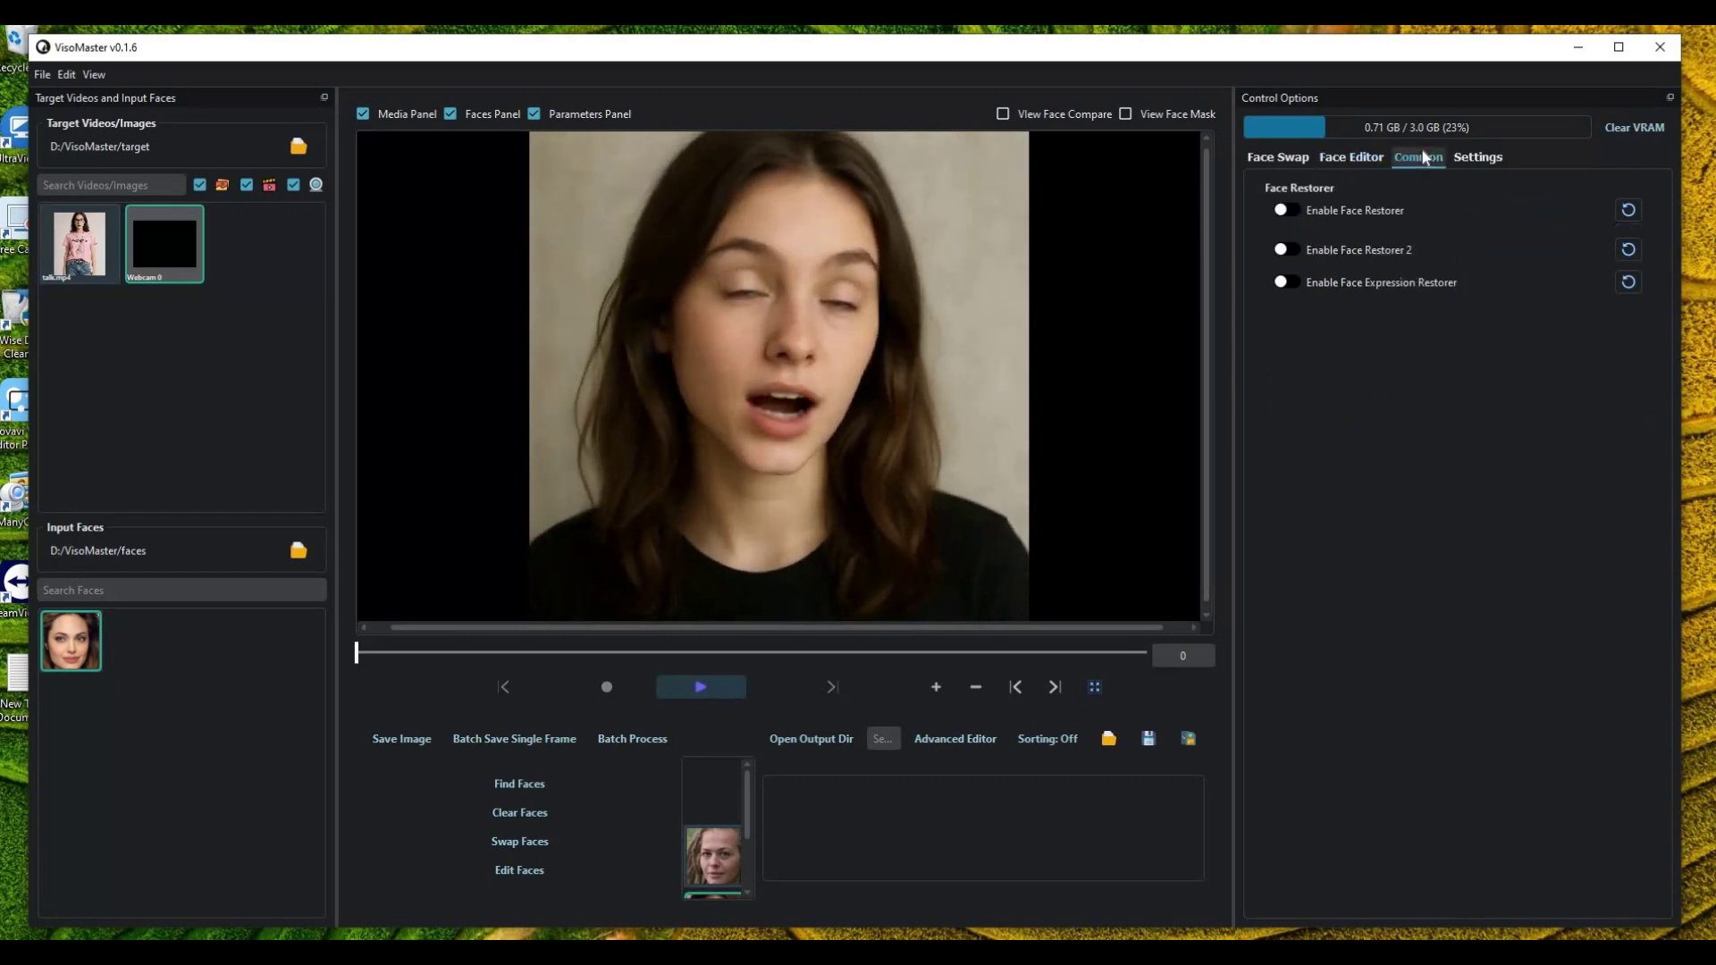
Enable Send Frames to Virtual Camera with the obs backend, keeping webcam resolution 1280x720.
click(1479, 158)
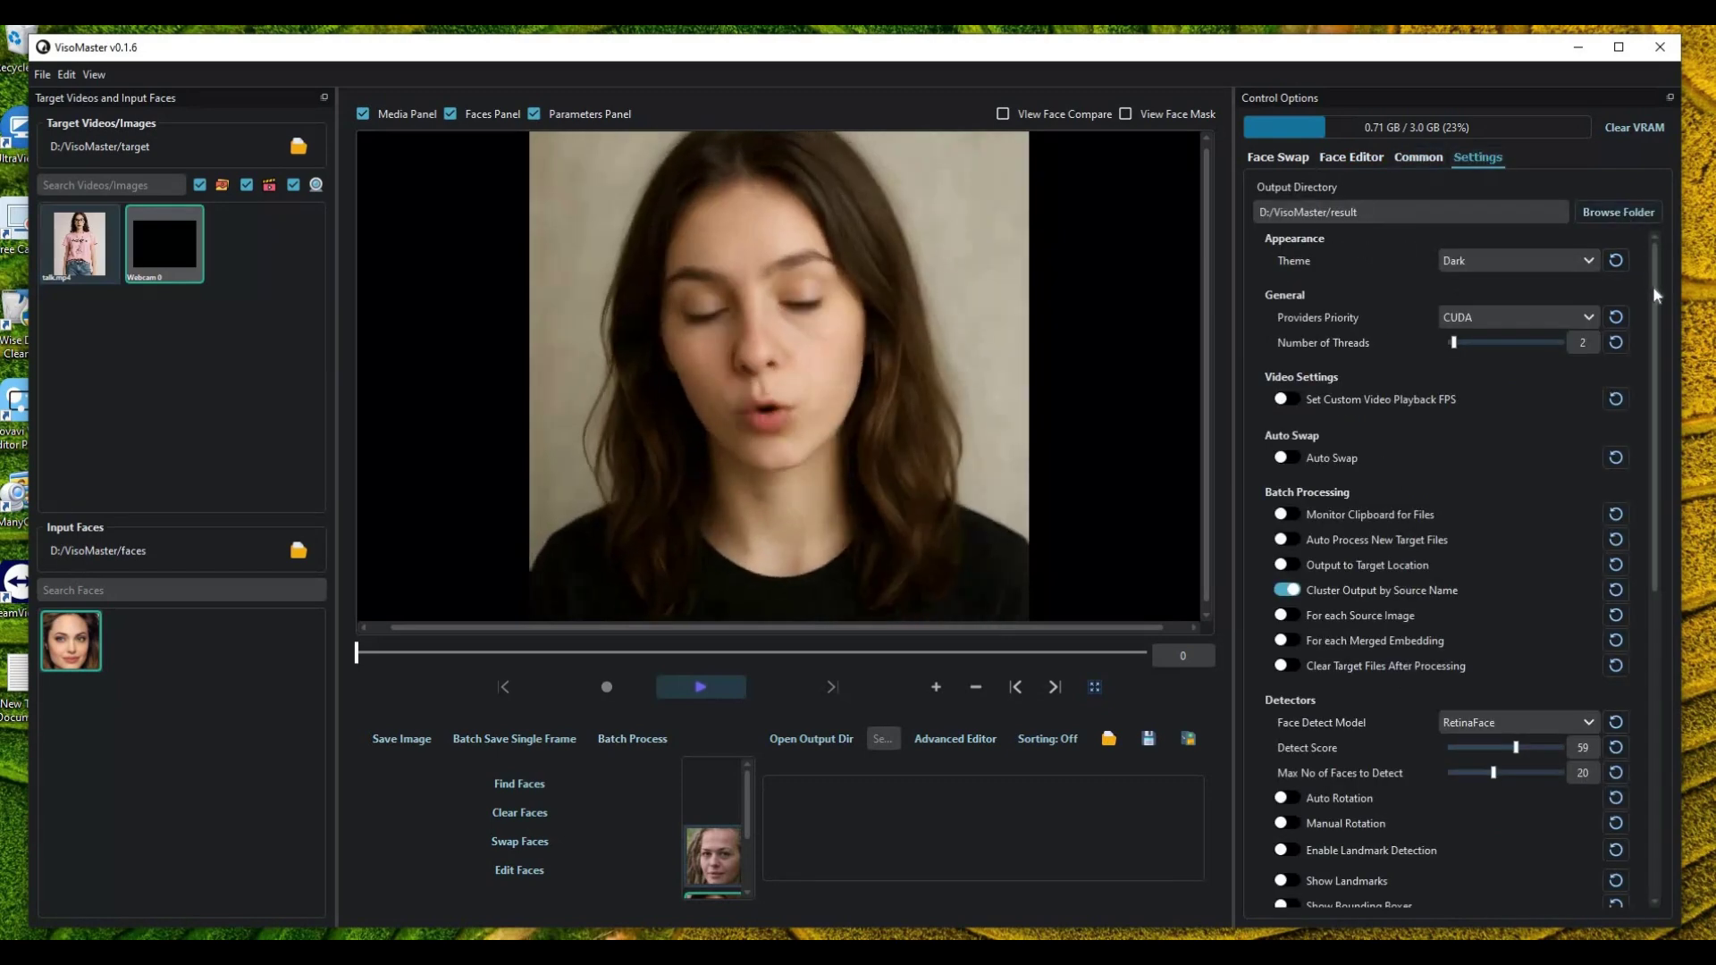
drag(1655, 300, 1687, 650)
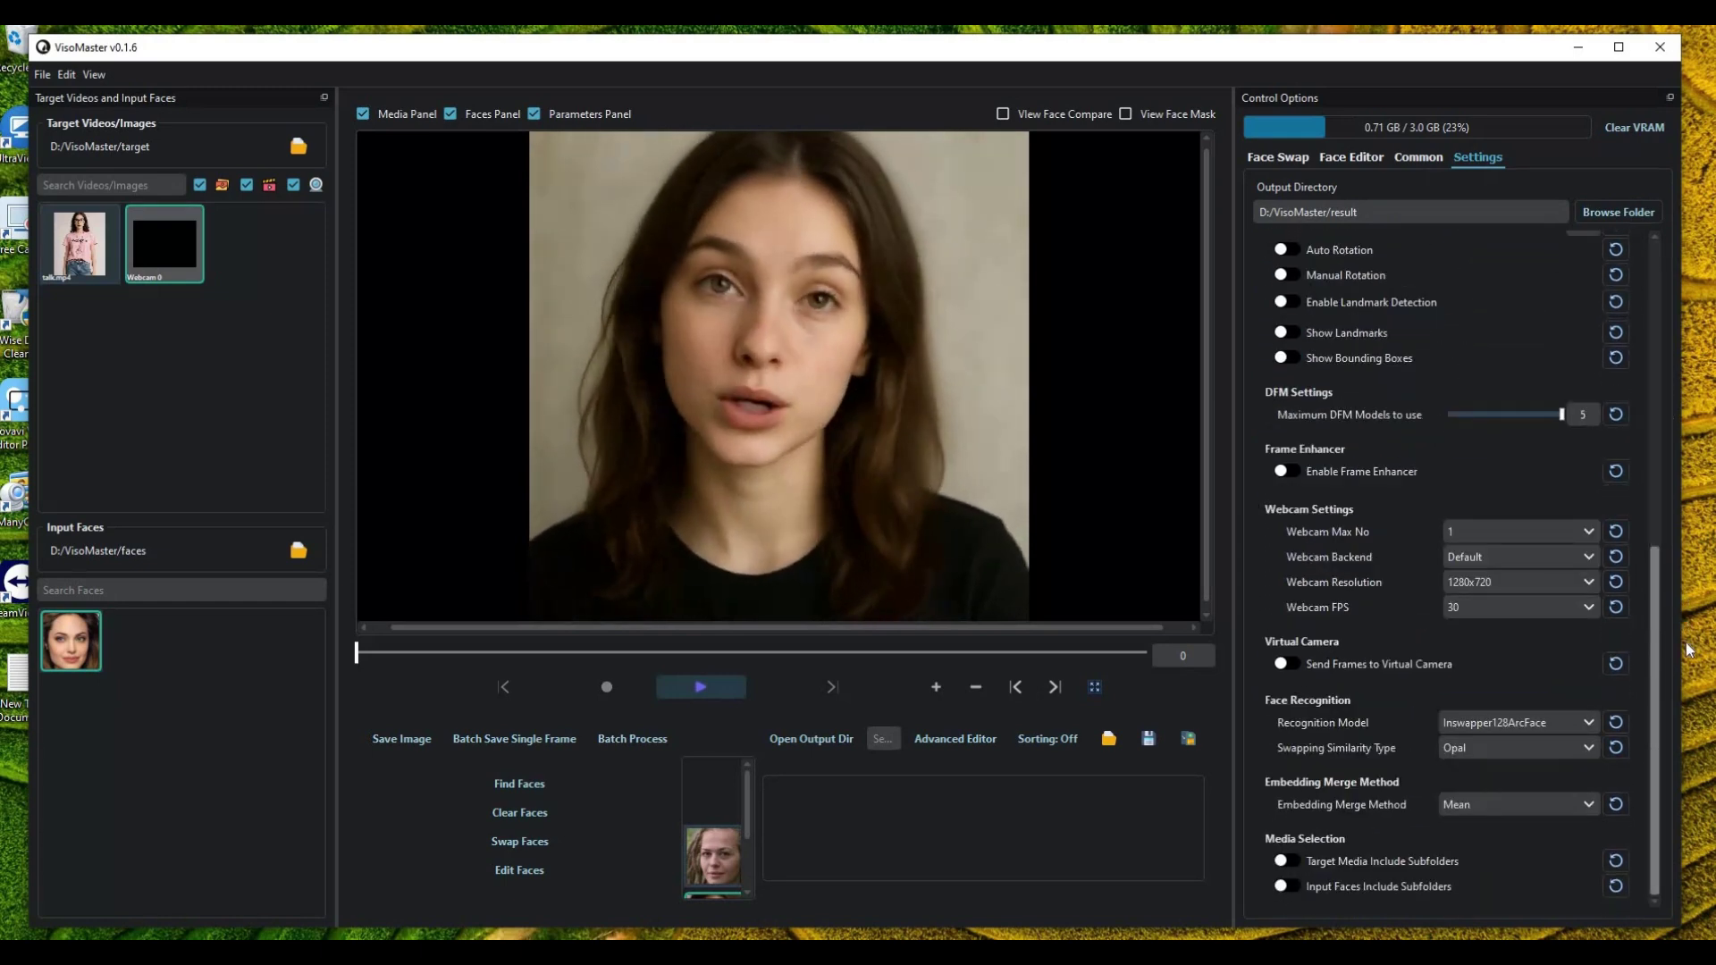
click(1585, 580)
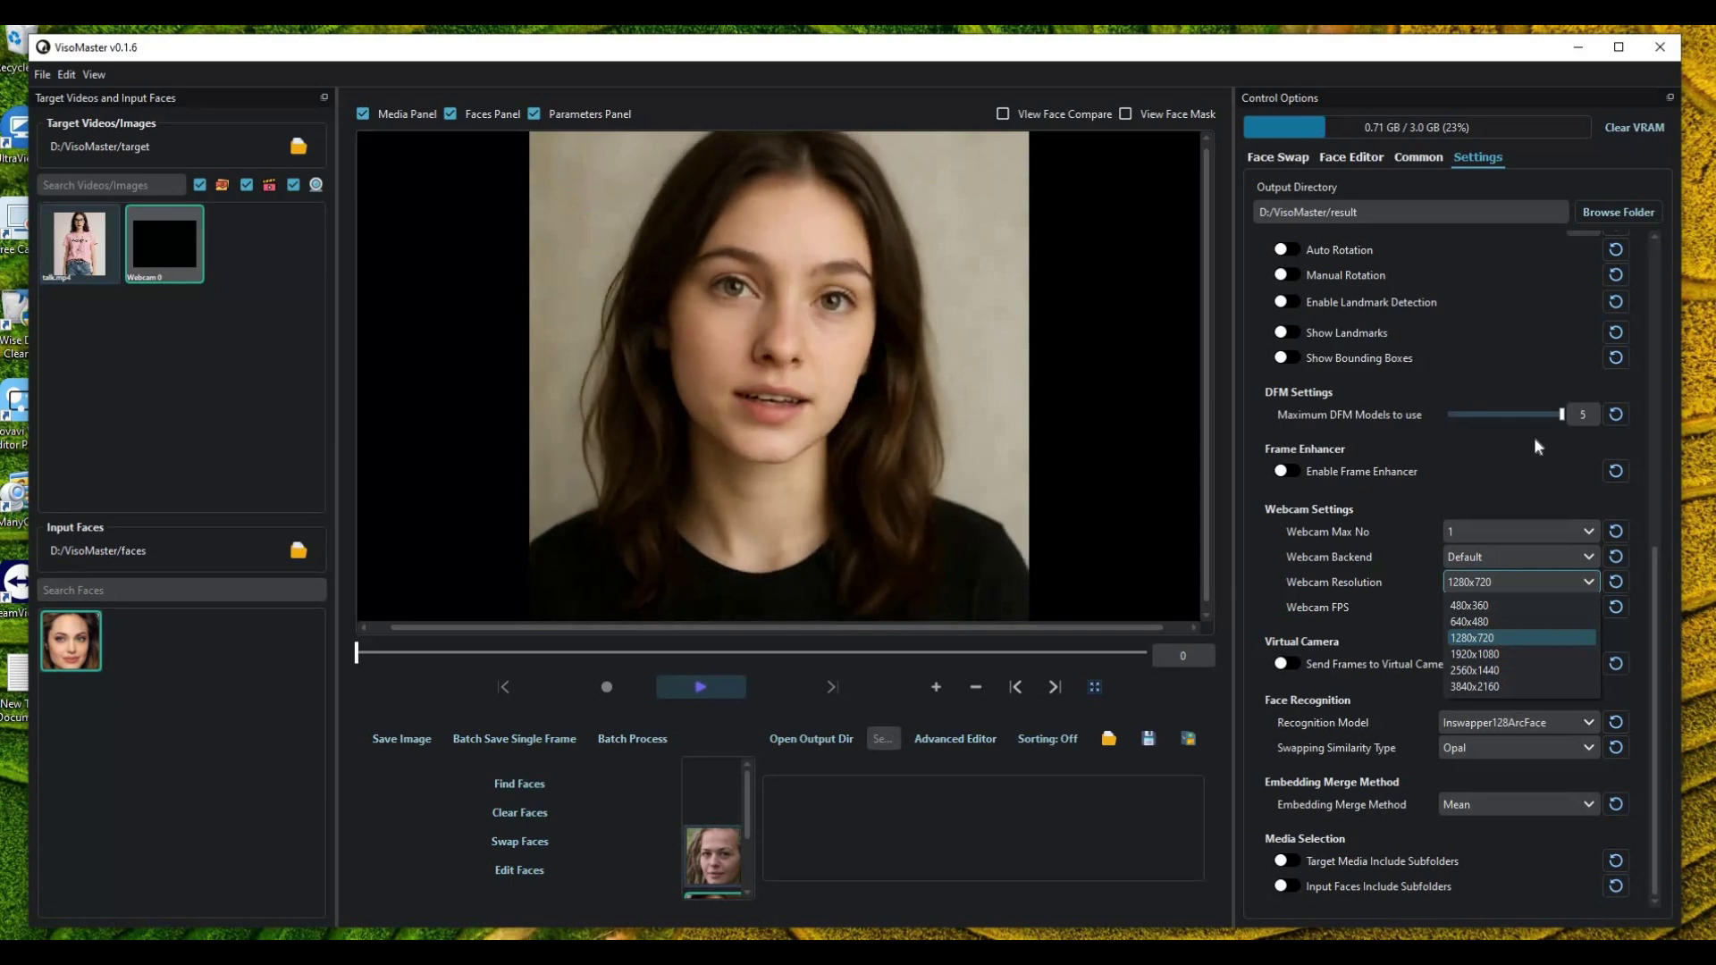
key(Escape)
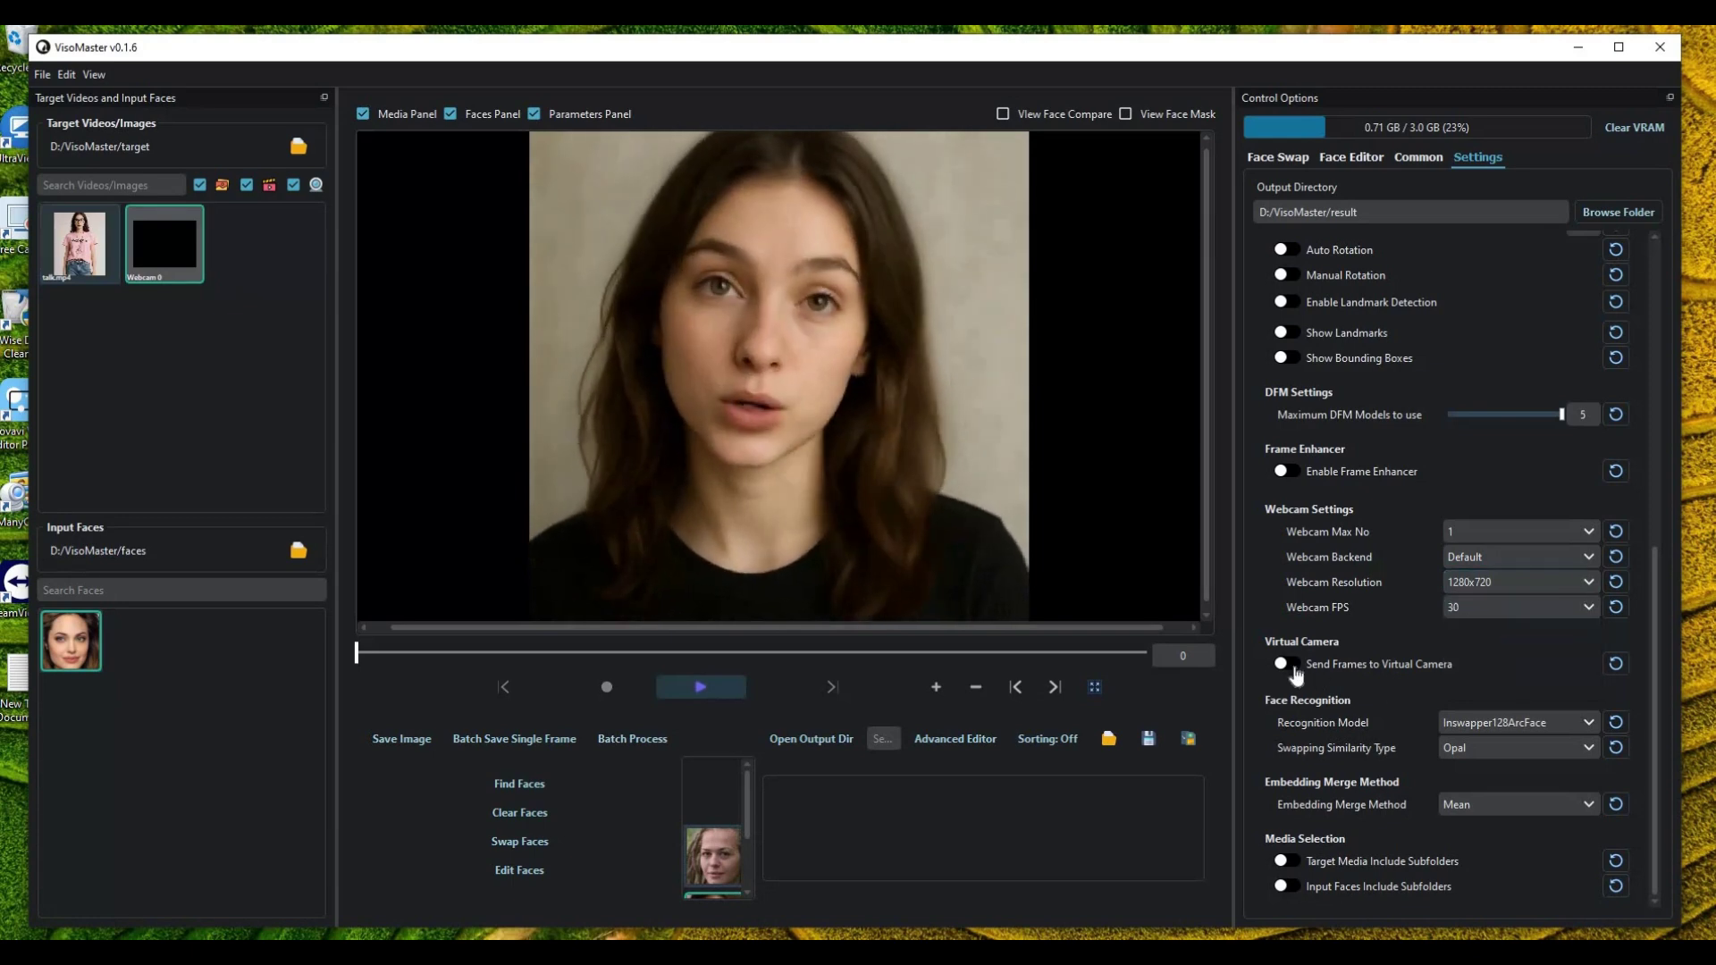
click(1285, 664)
click(1450, 688)
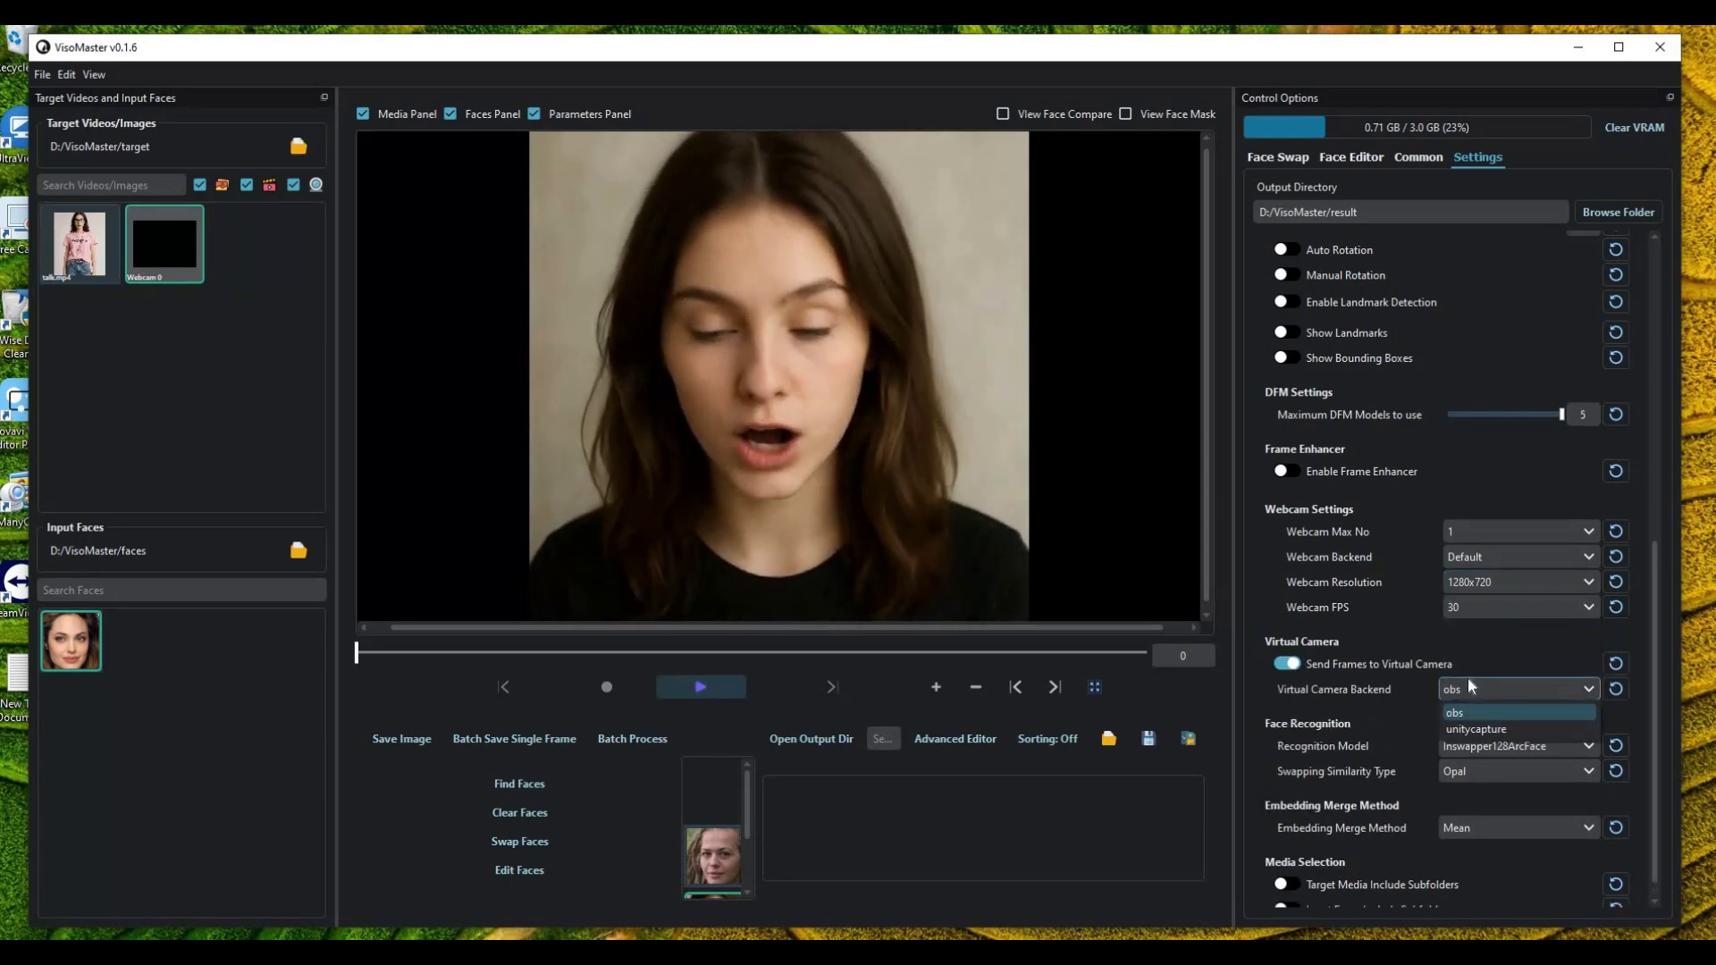
click(1374, 613)
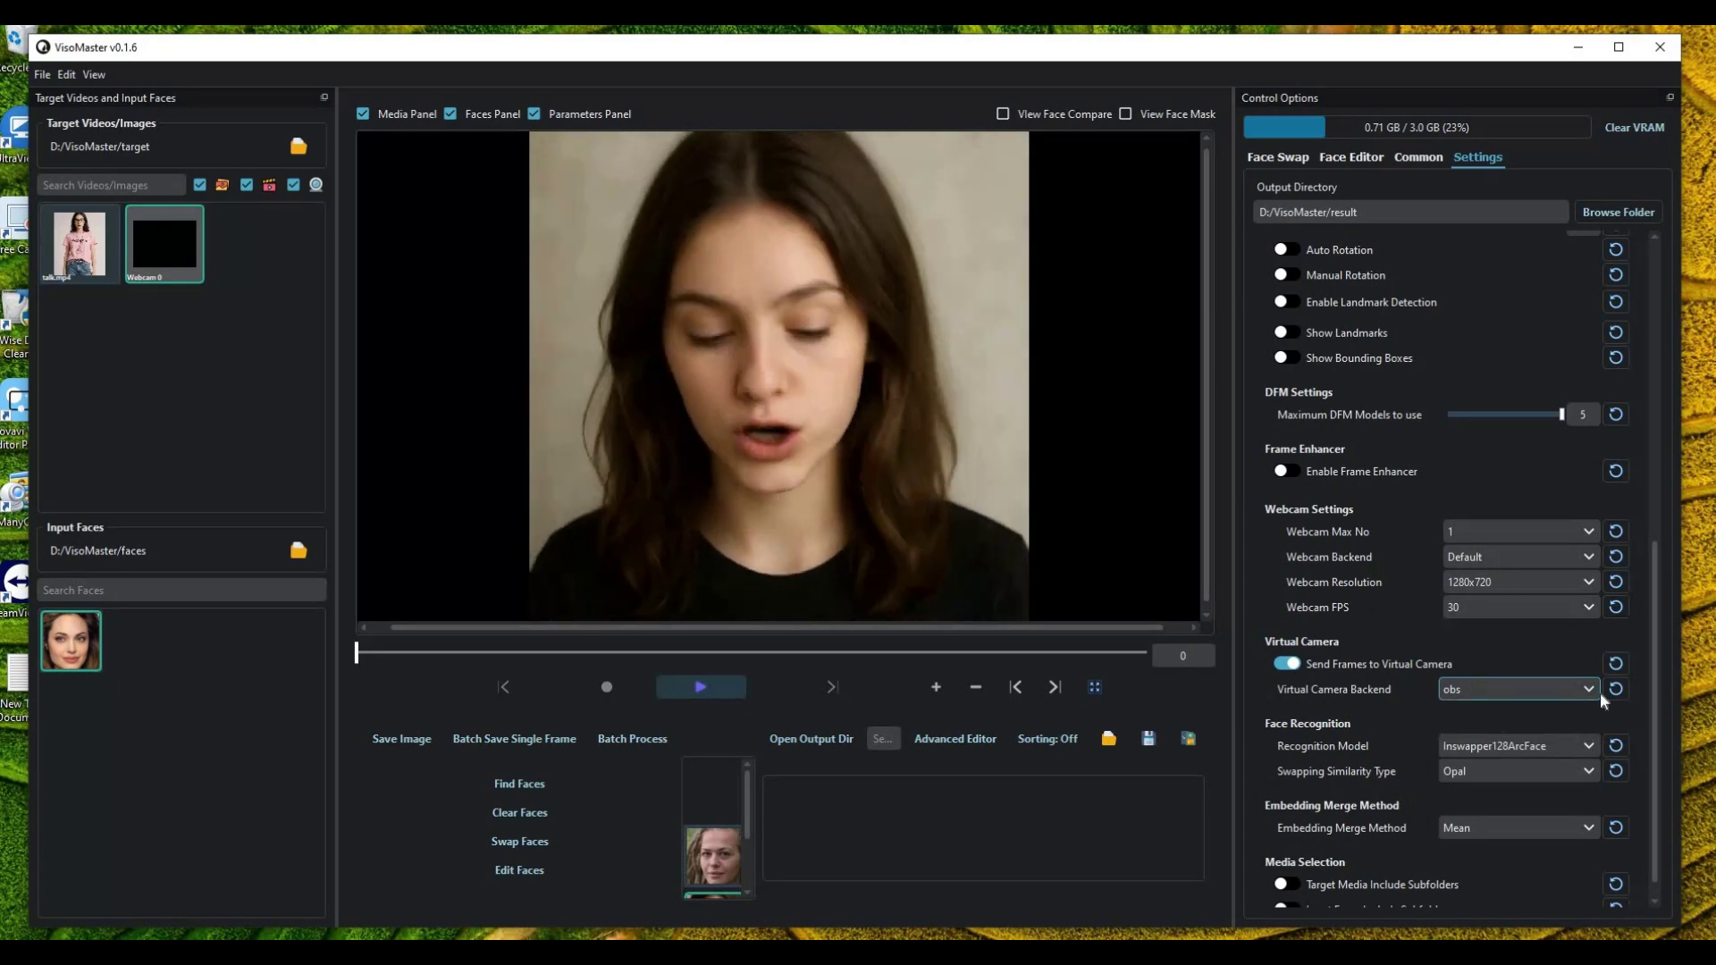
scroll(1653, 586, up, 2)
scroll(1654, 264, up, 5)
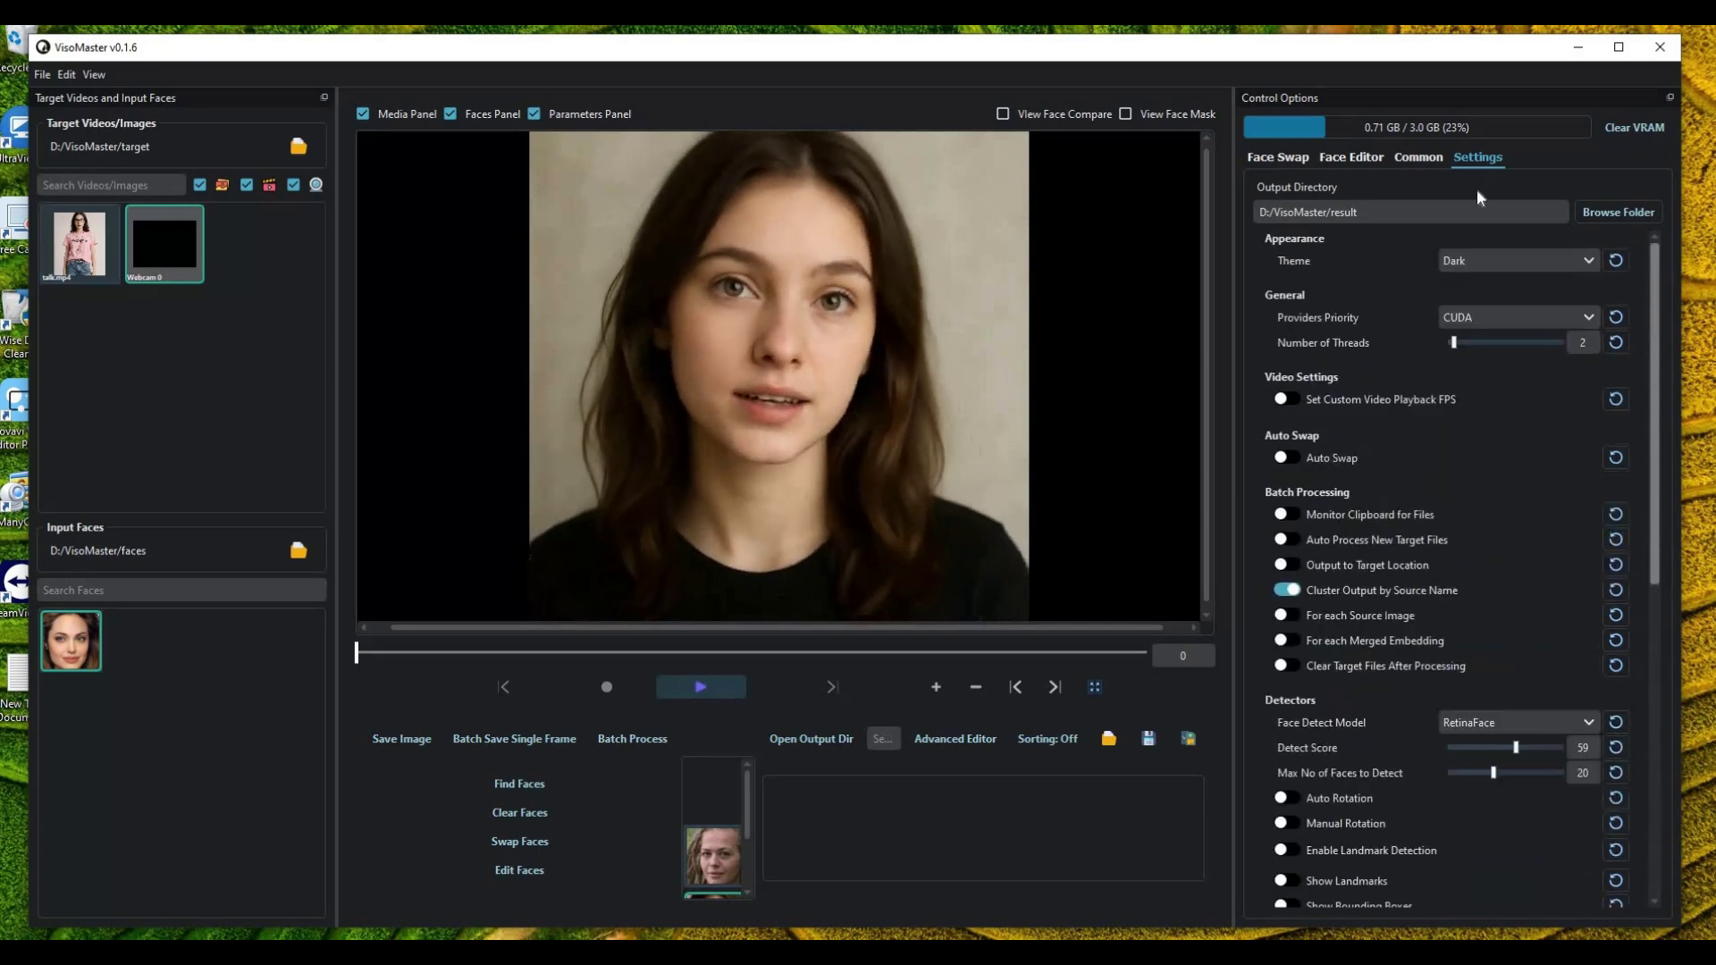
click(1266, 157)
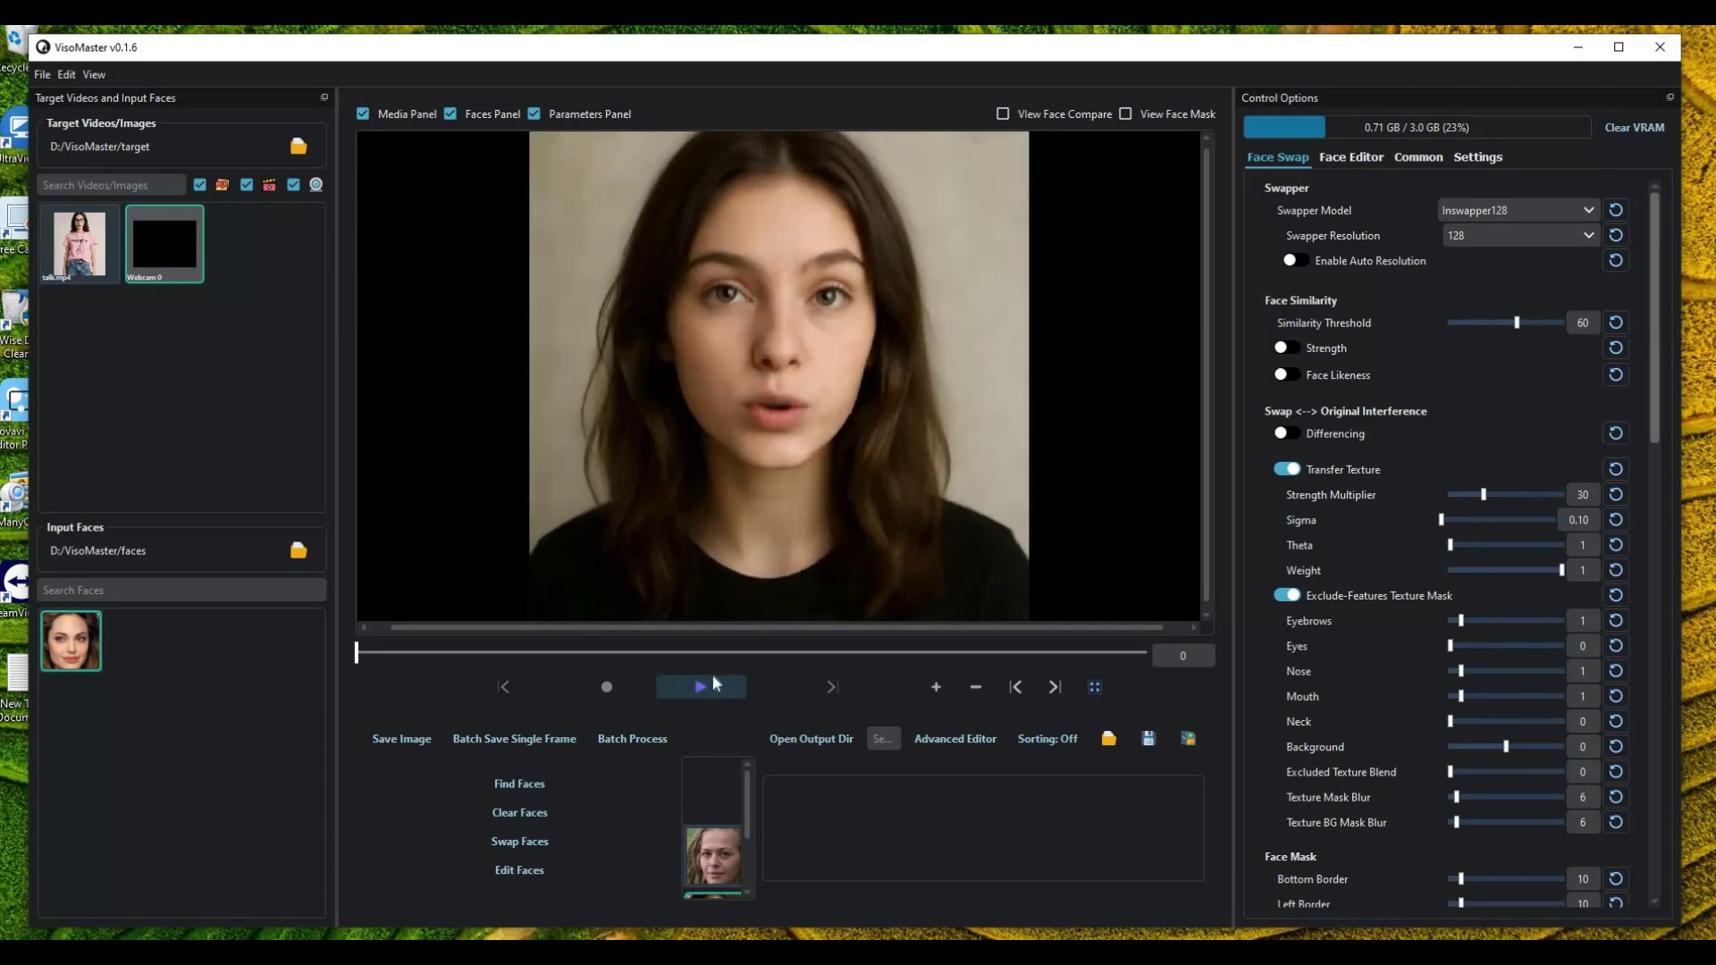
scroll(704, 801, up, 2)
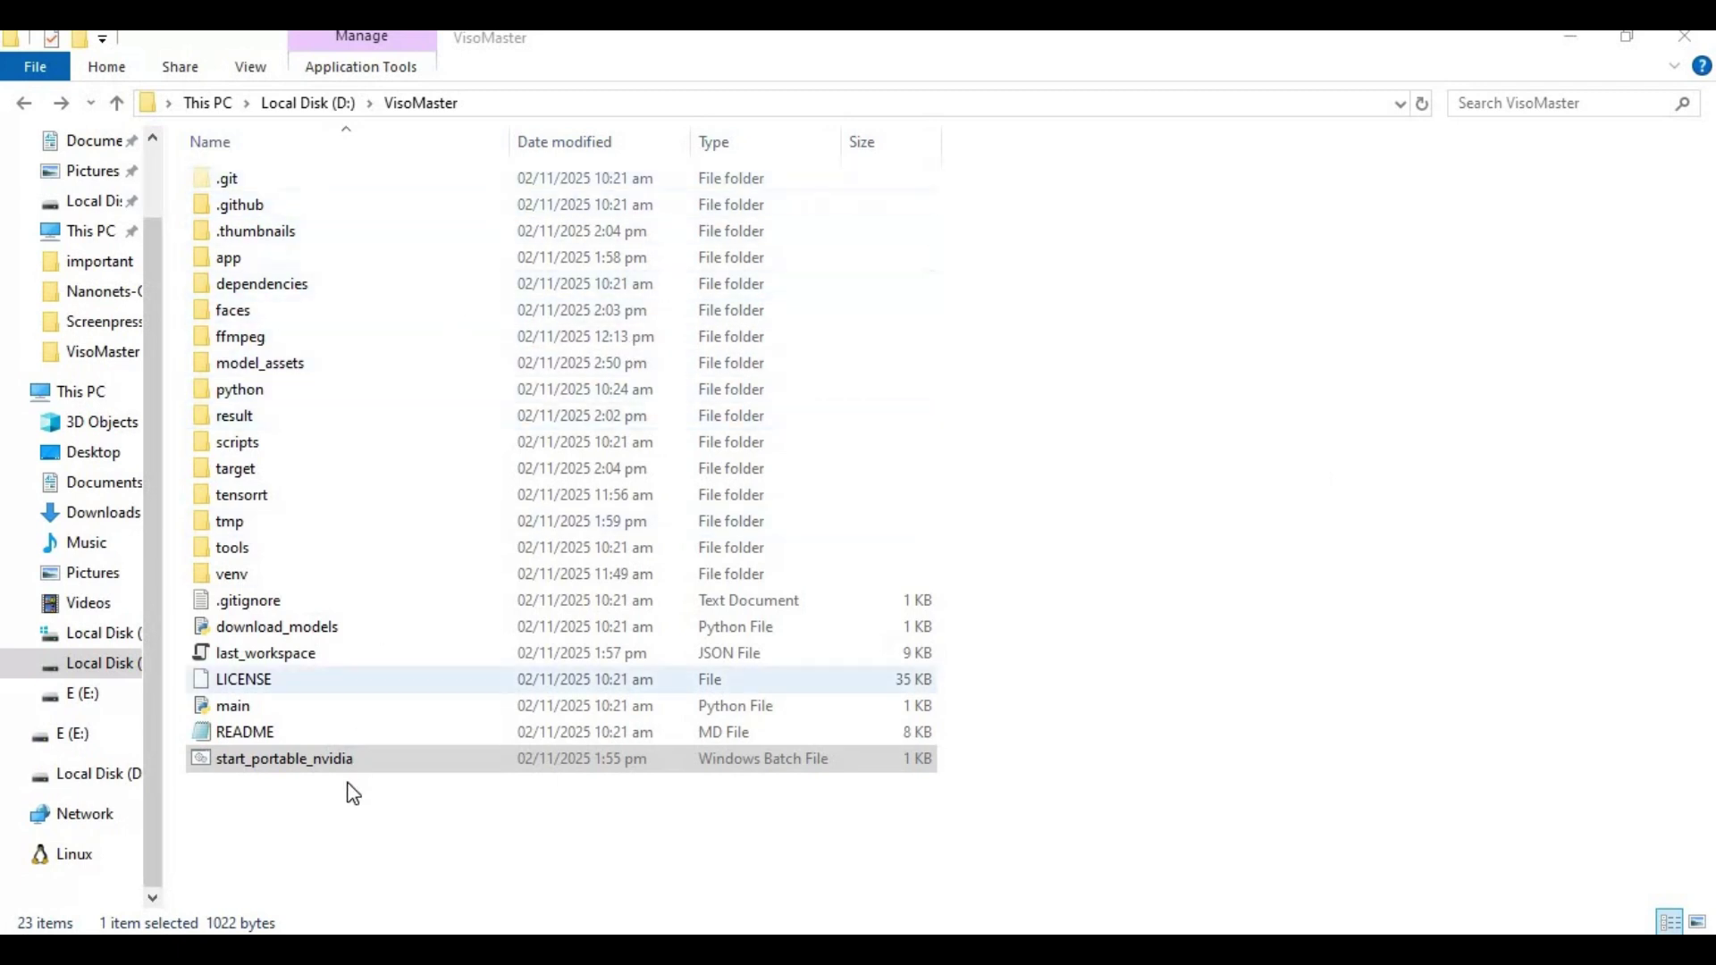
Launch VisoMaster from start_portable_nvidia.bat in the VisoMaster folder.
double_click(248, 766)
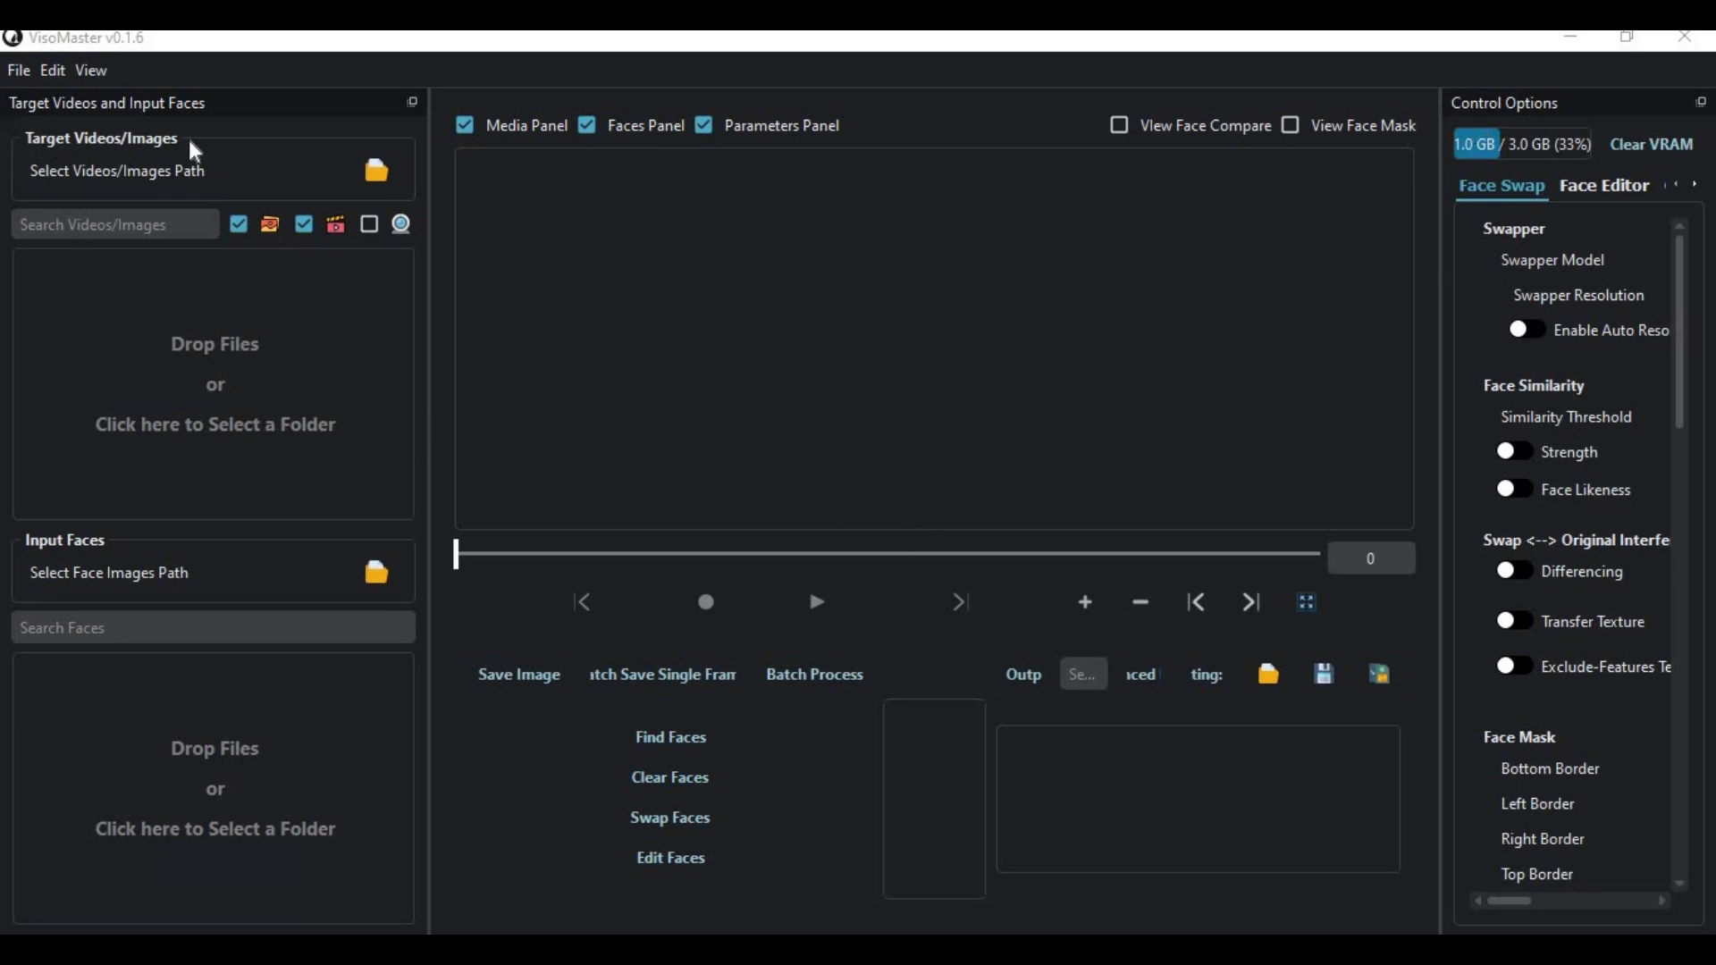
Set D:/VisoMaster/target as the Target Videos/Images folder.
click(380, 172)
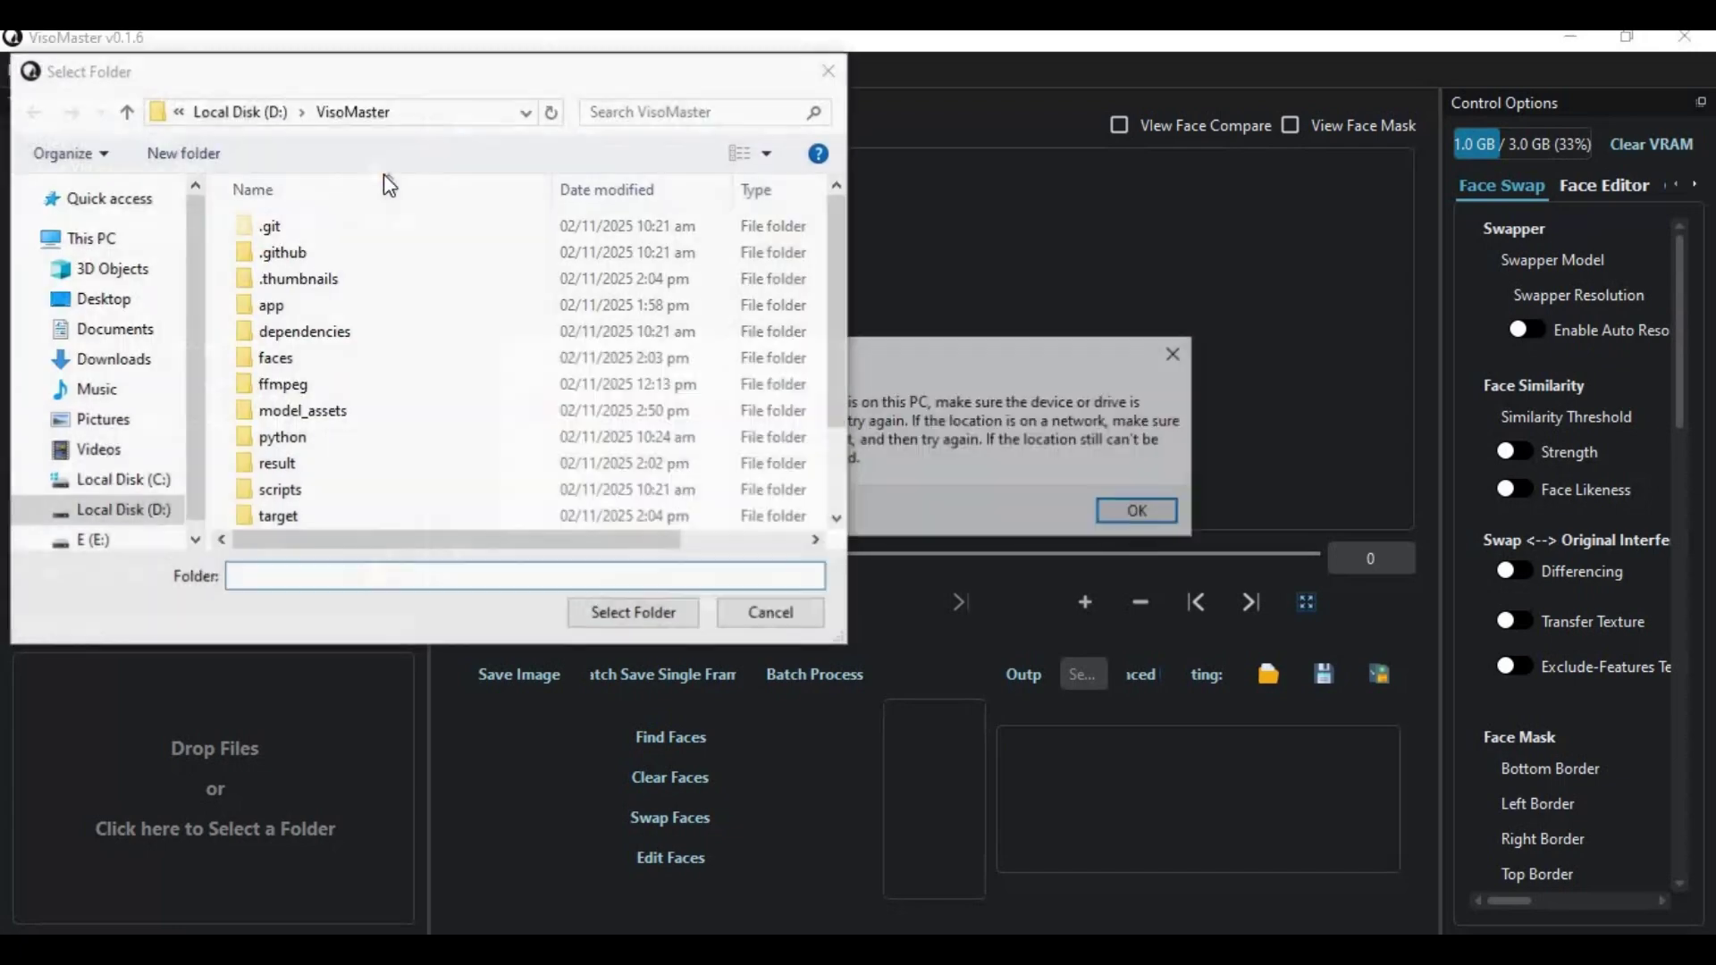
click(1127, 517)
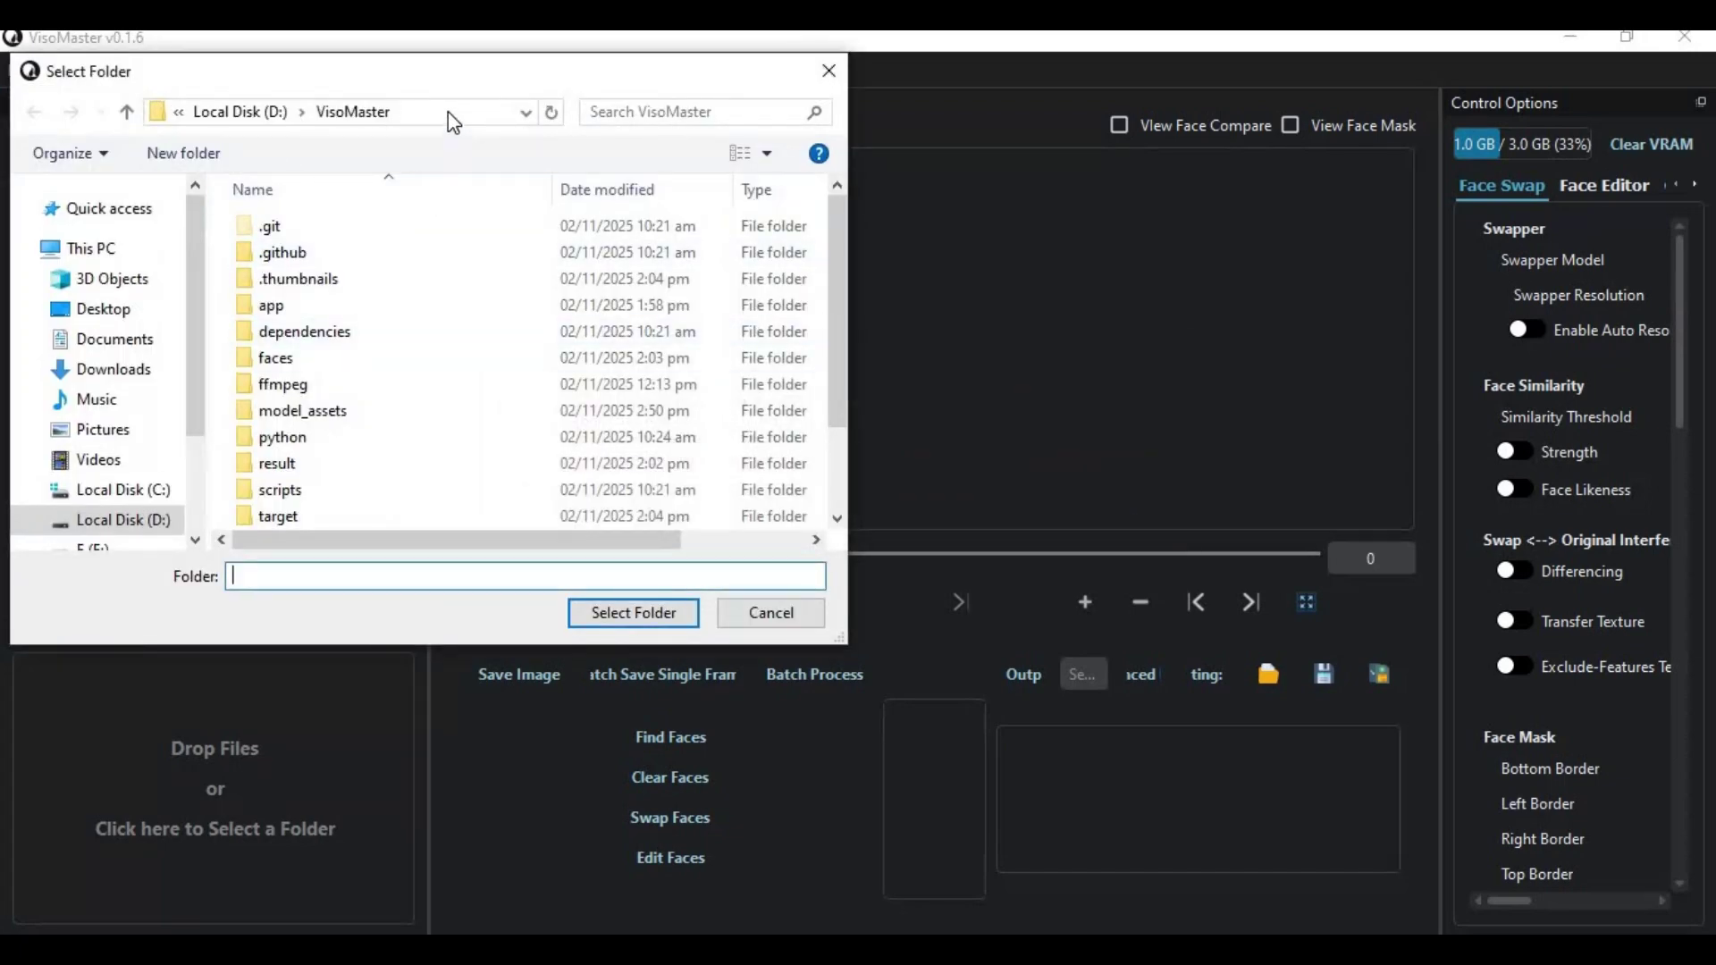
scroll(492, 415, down, 2)
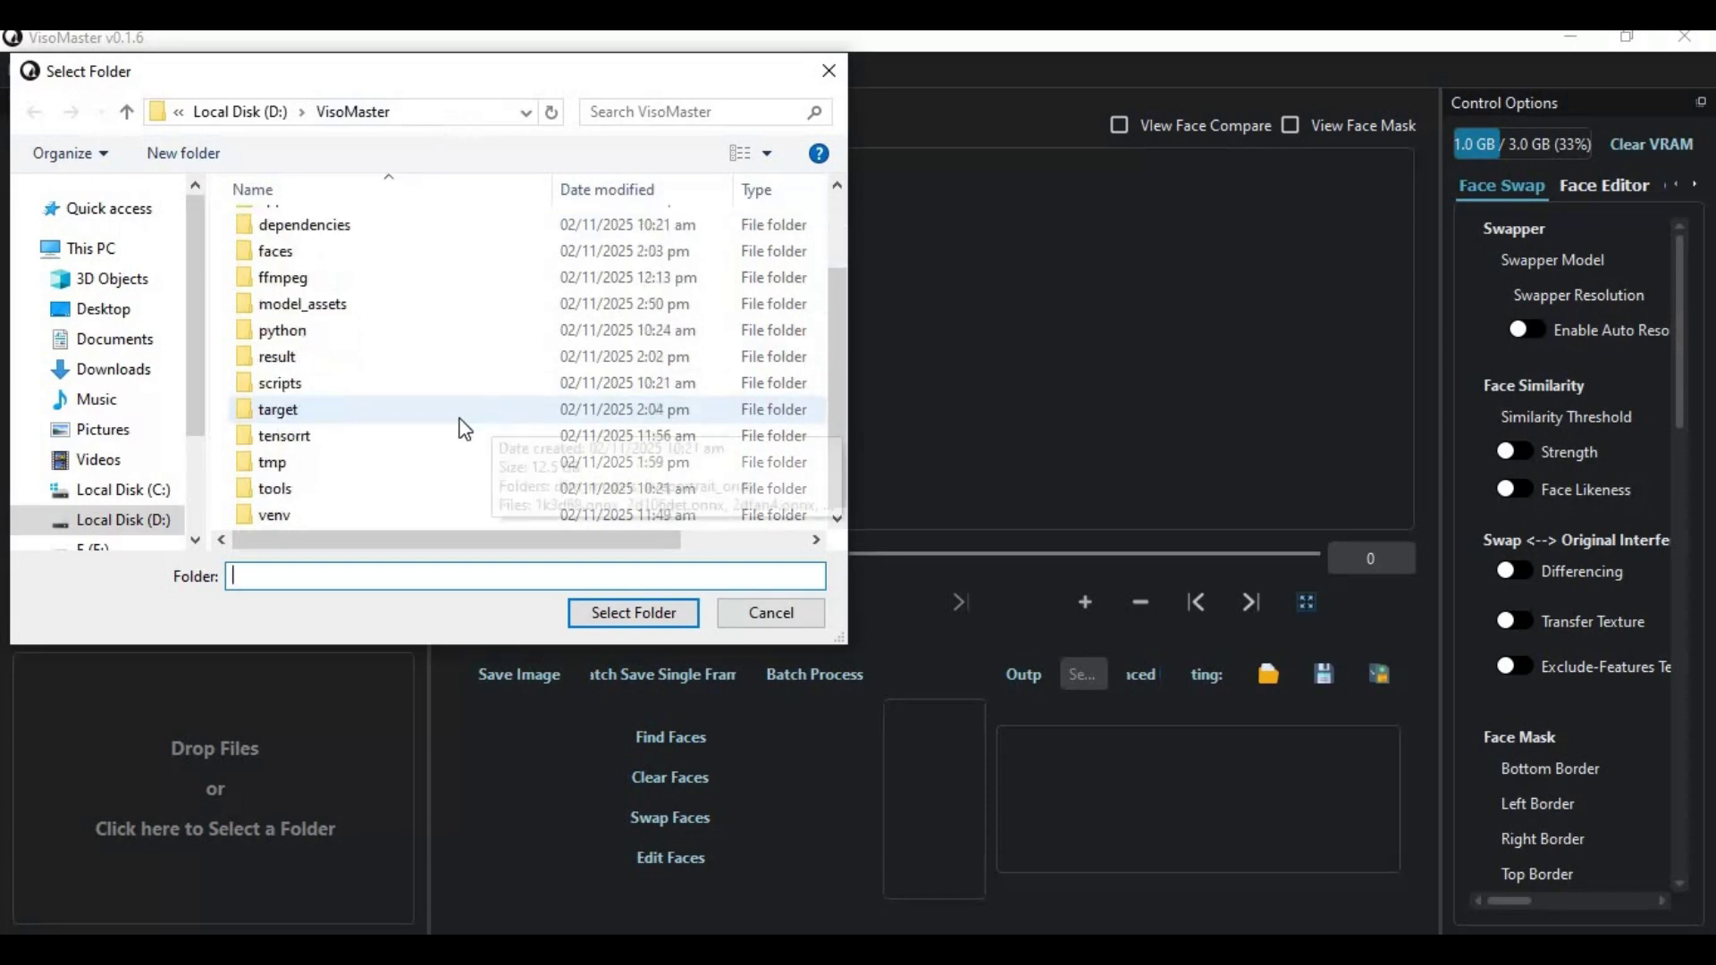
double_click(278, 408)
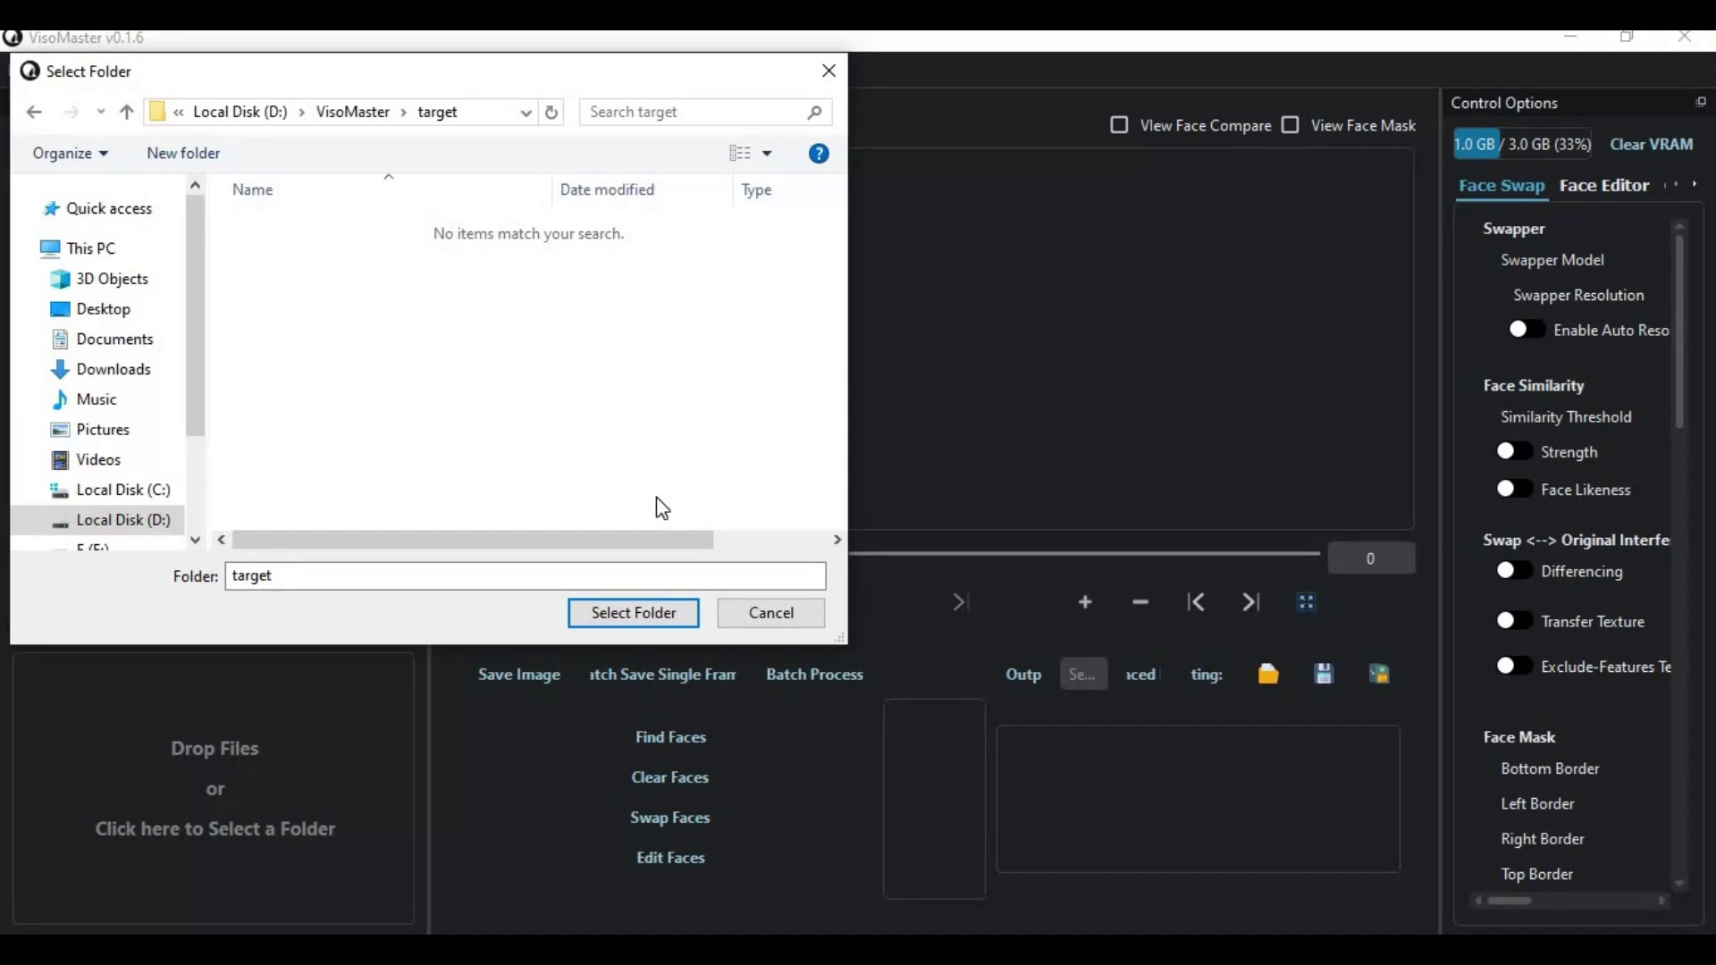
click(648, 611)
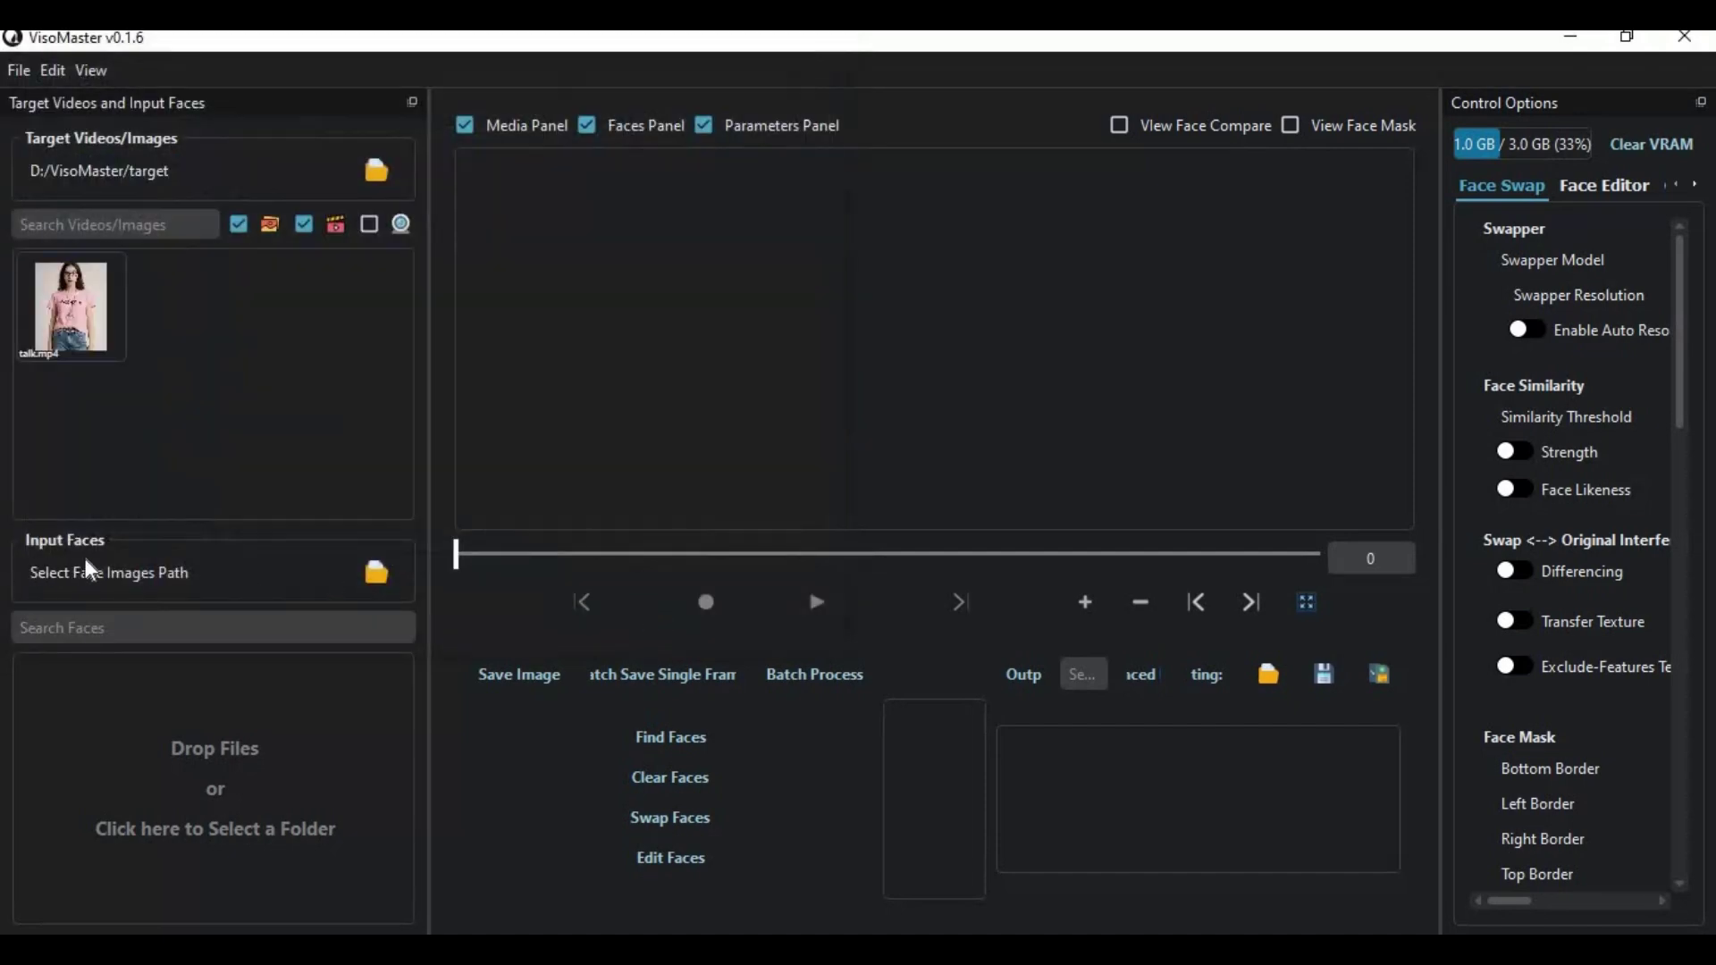
Set D:/VisoMaster/faces as the Input Faces folder.
click(239, 755)
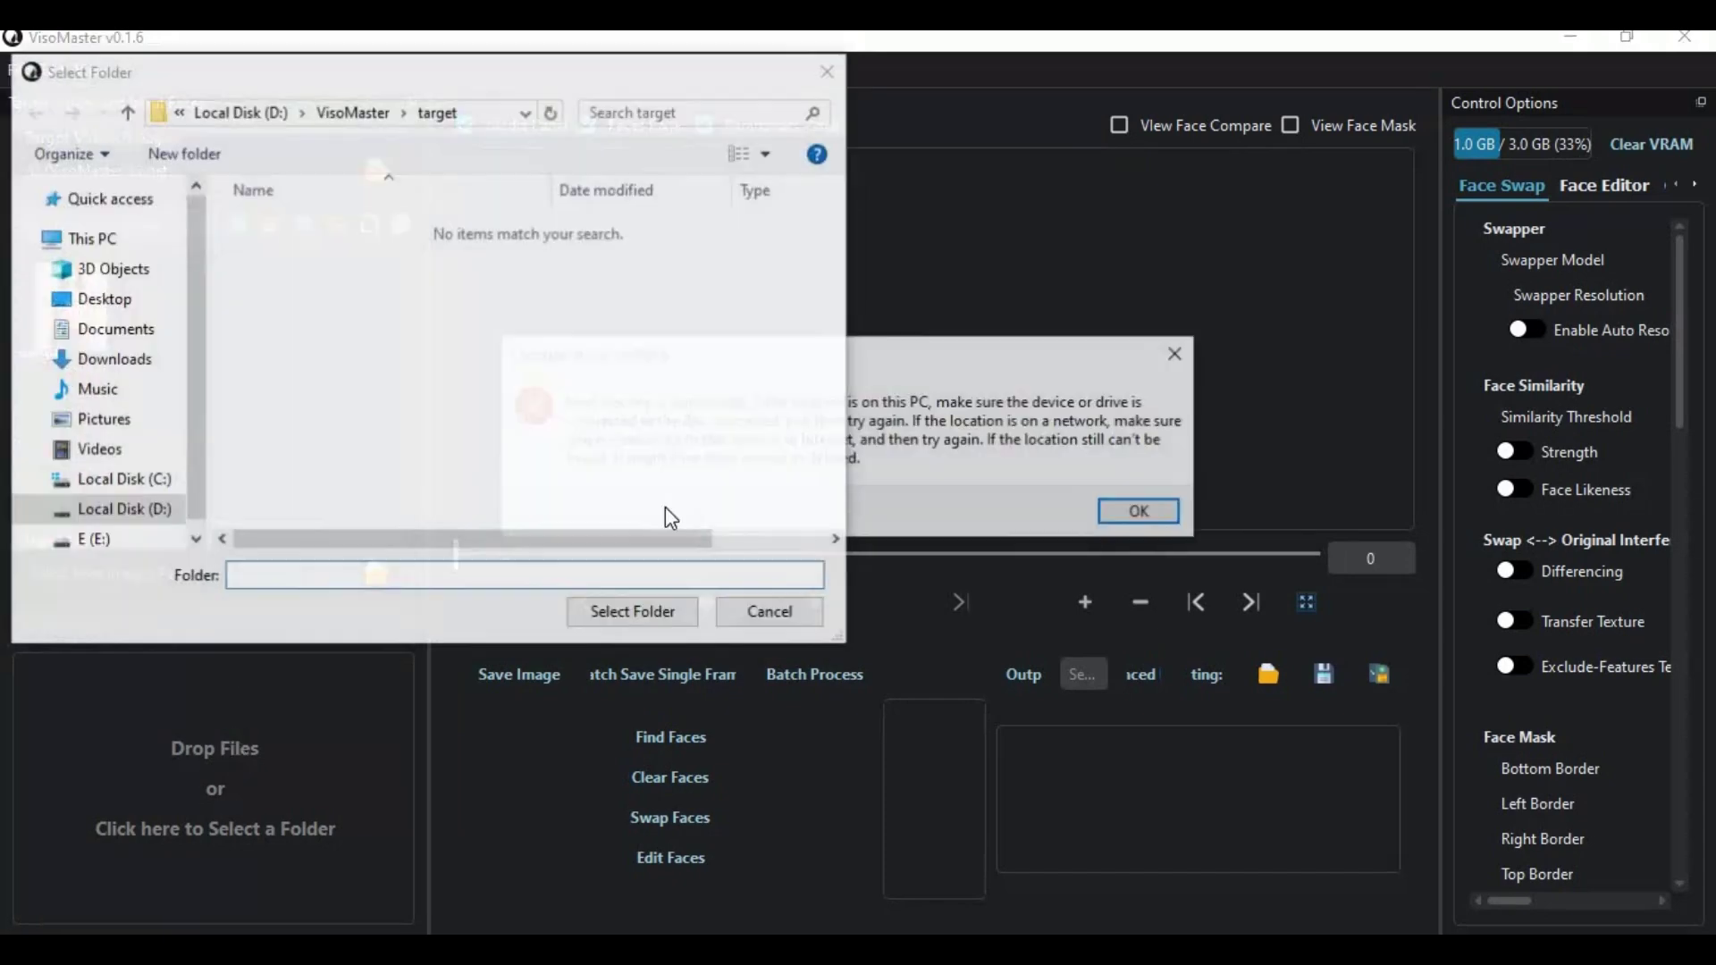
click(1137, 509)
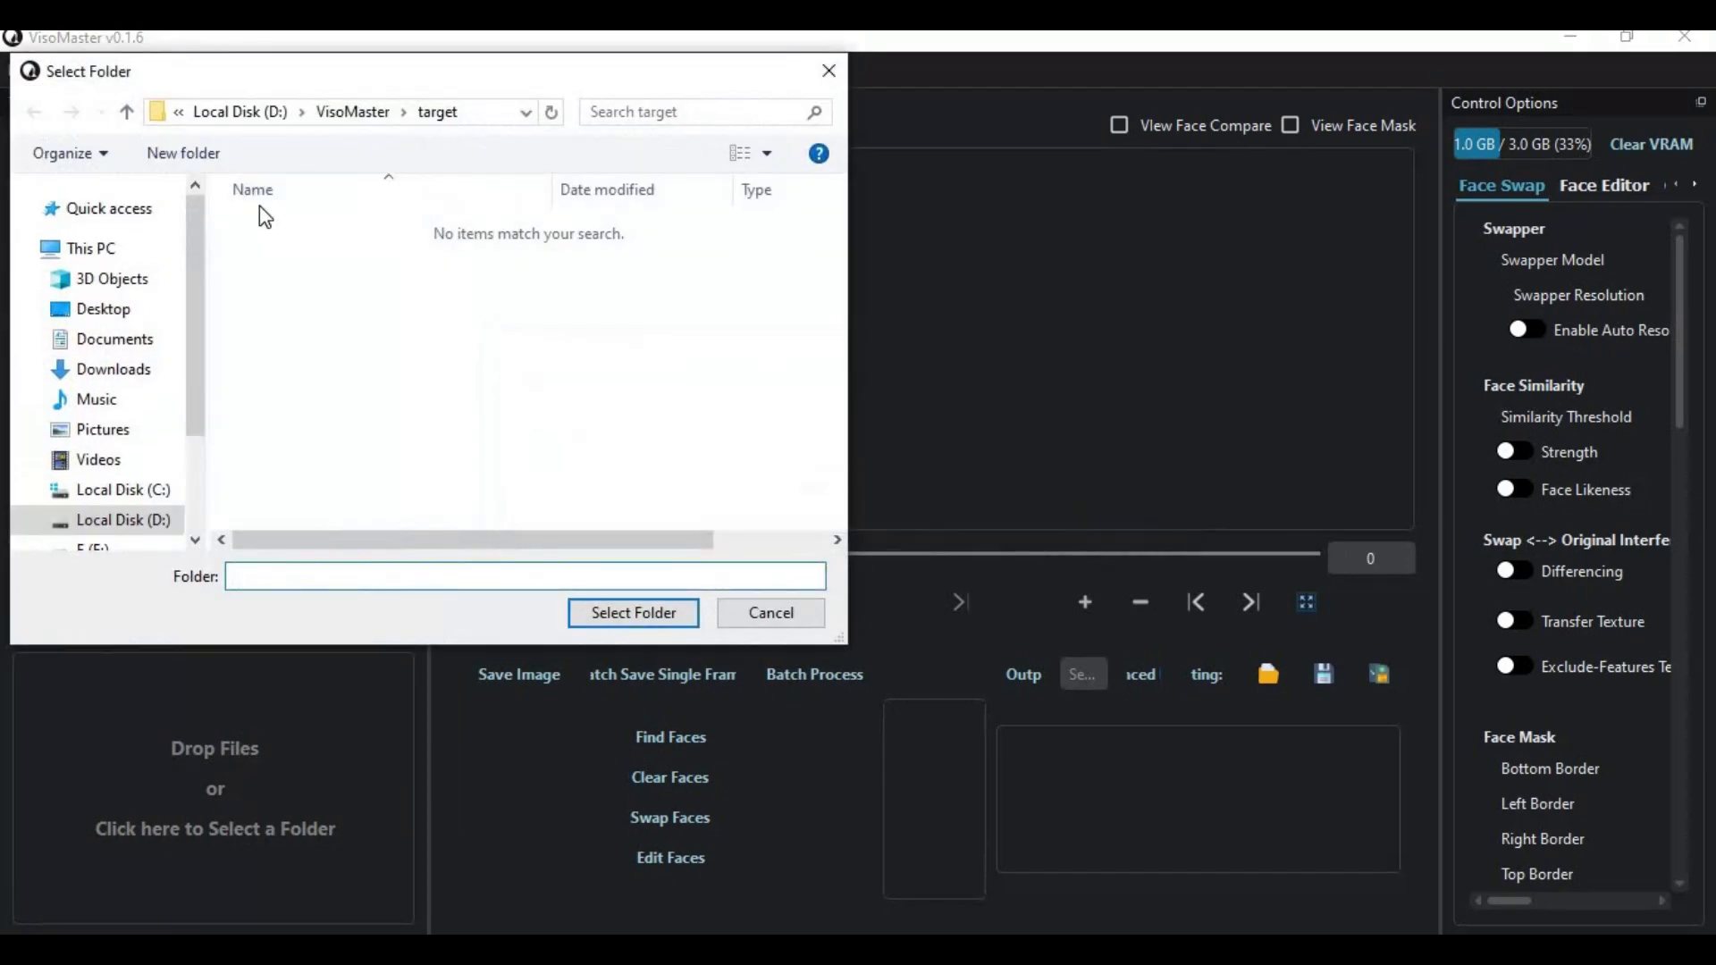
click(128, 111)
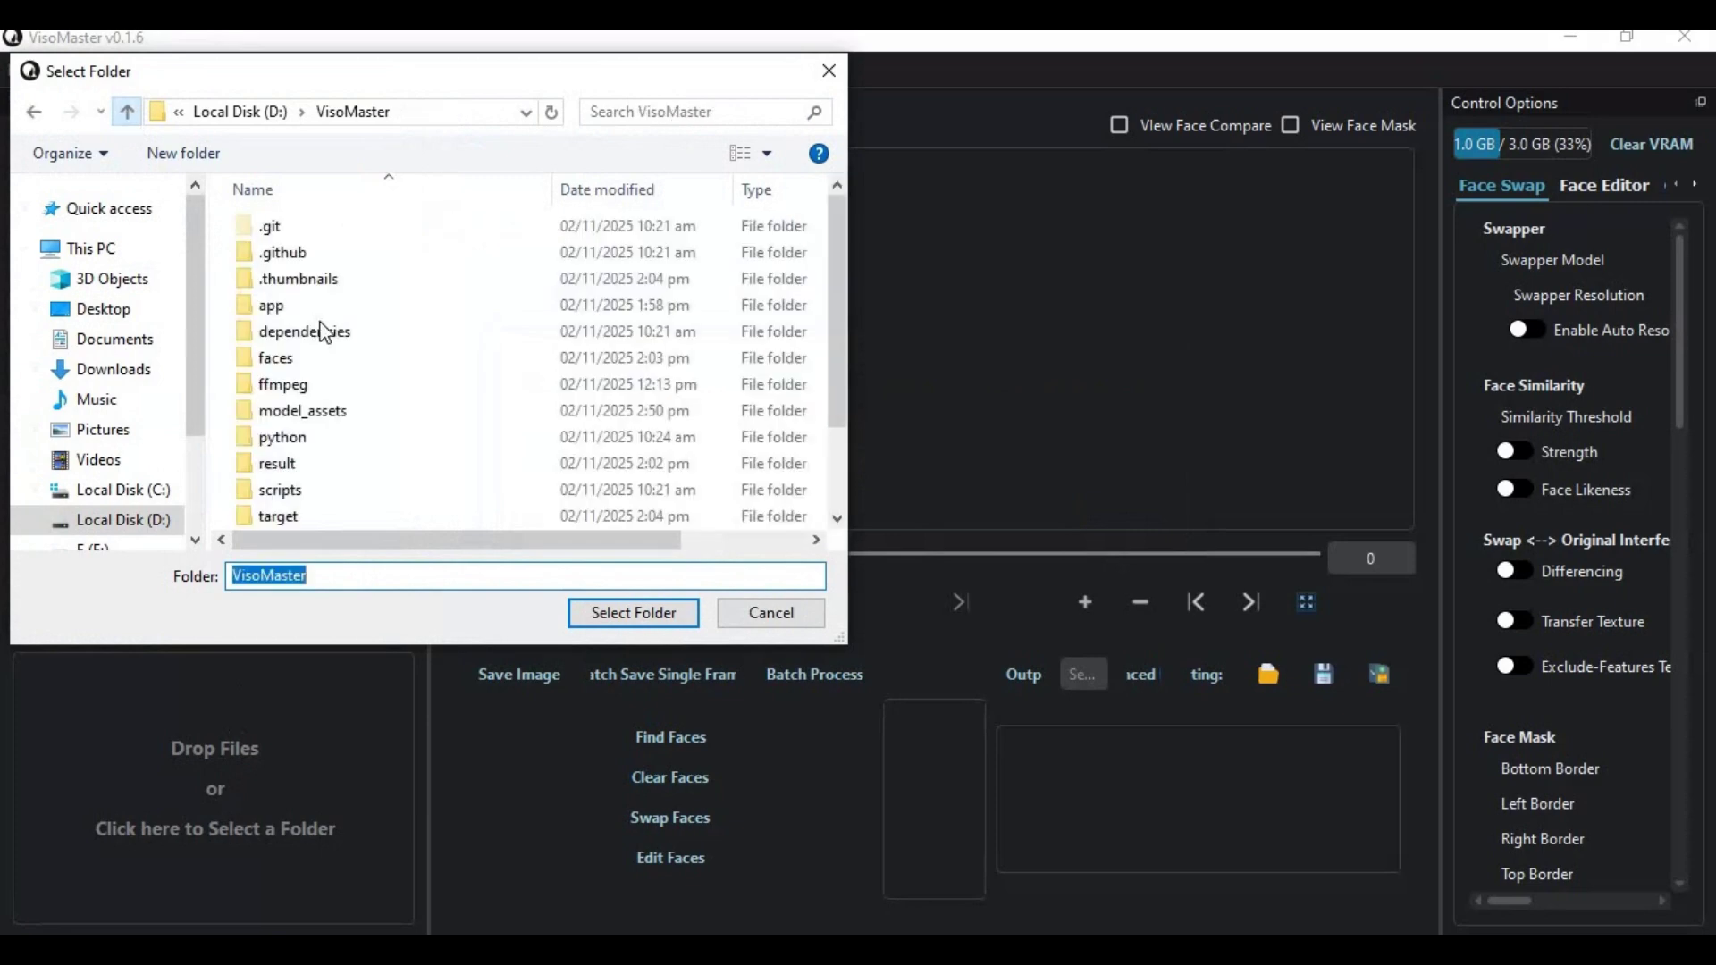
click(275, 358)
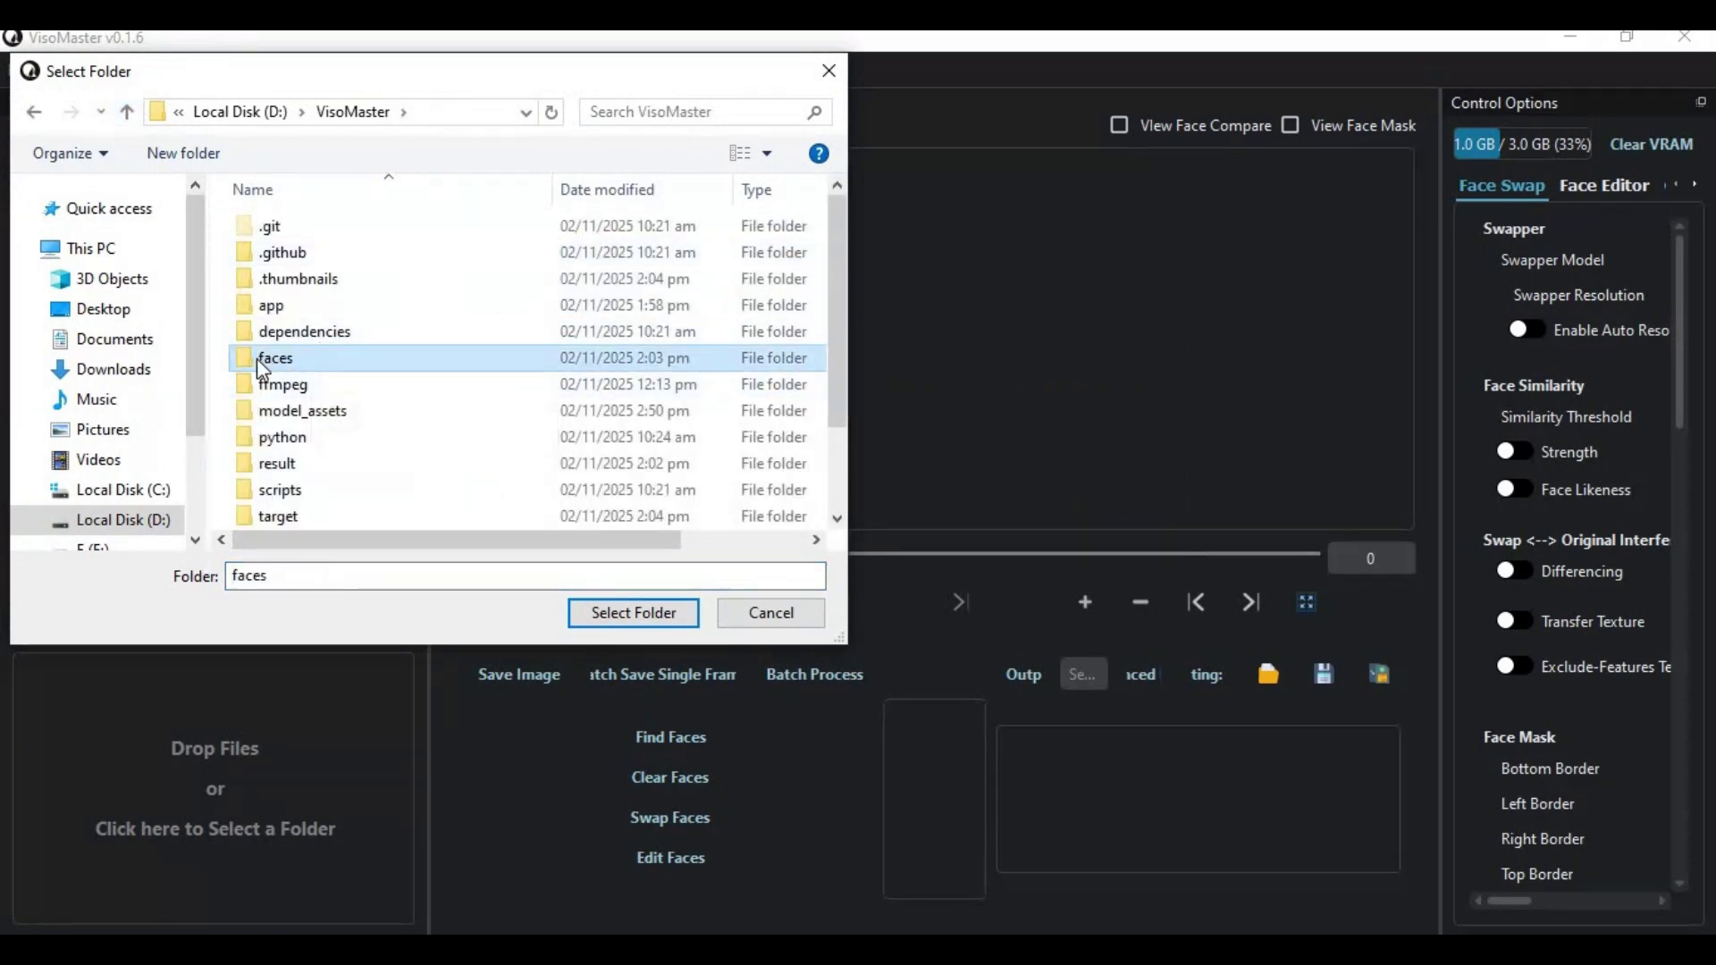
double_click(255, 358)
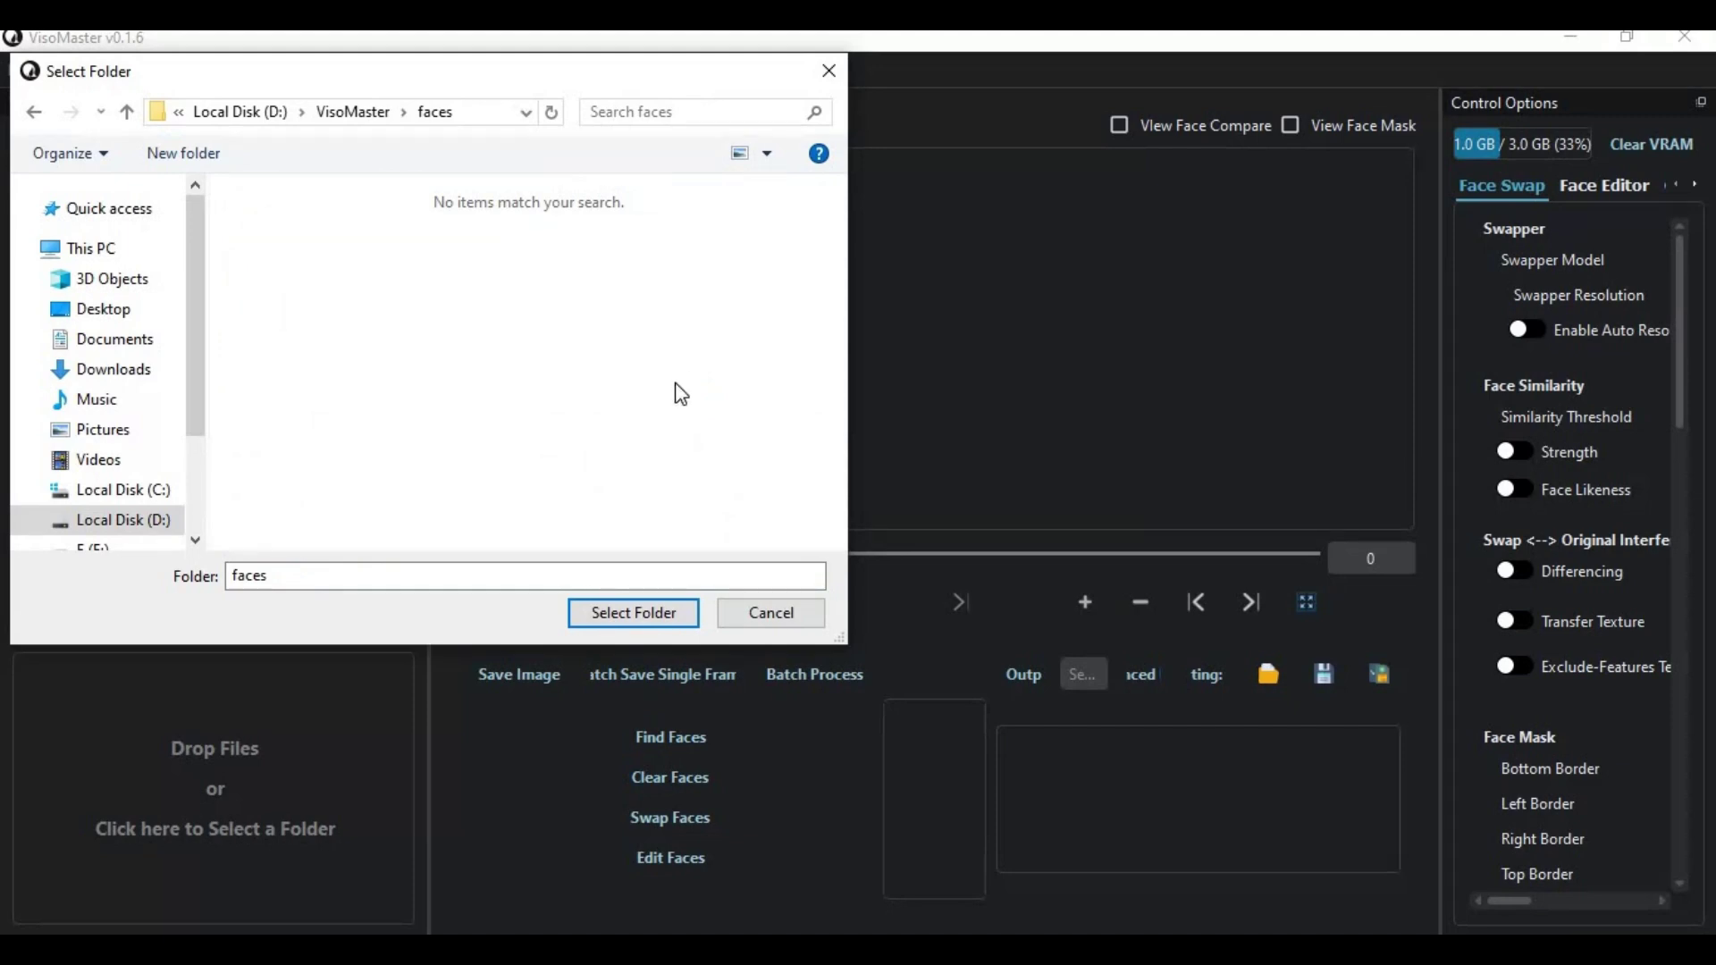
click(633, 613)
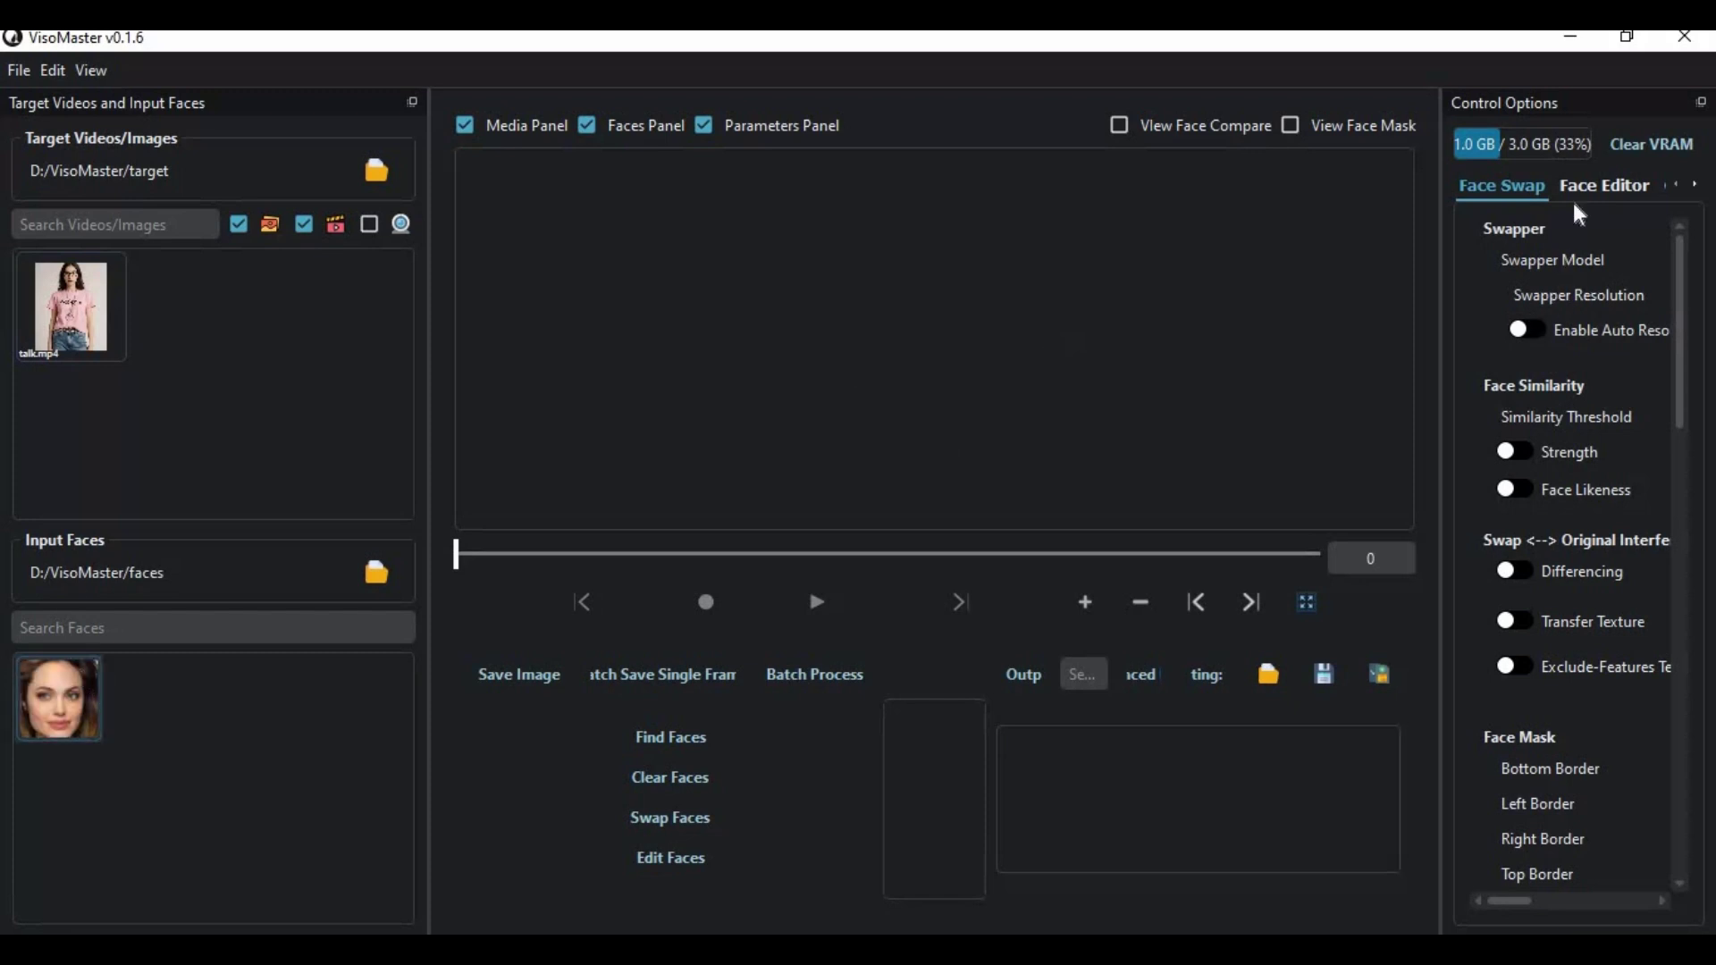
Point the Output Directory in Settings to D:/VisoMaster/result.
click(1695, 185)
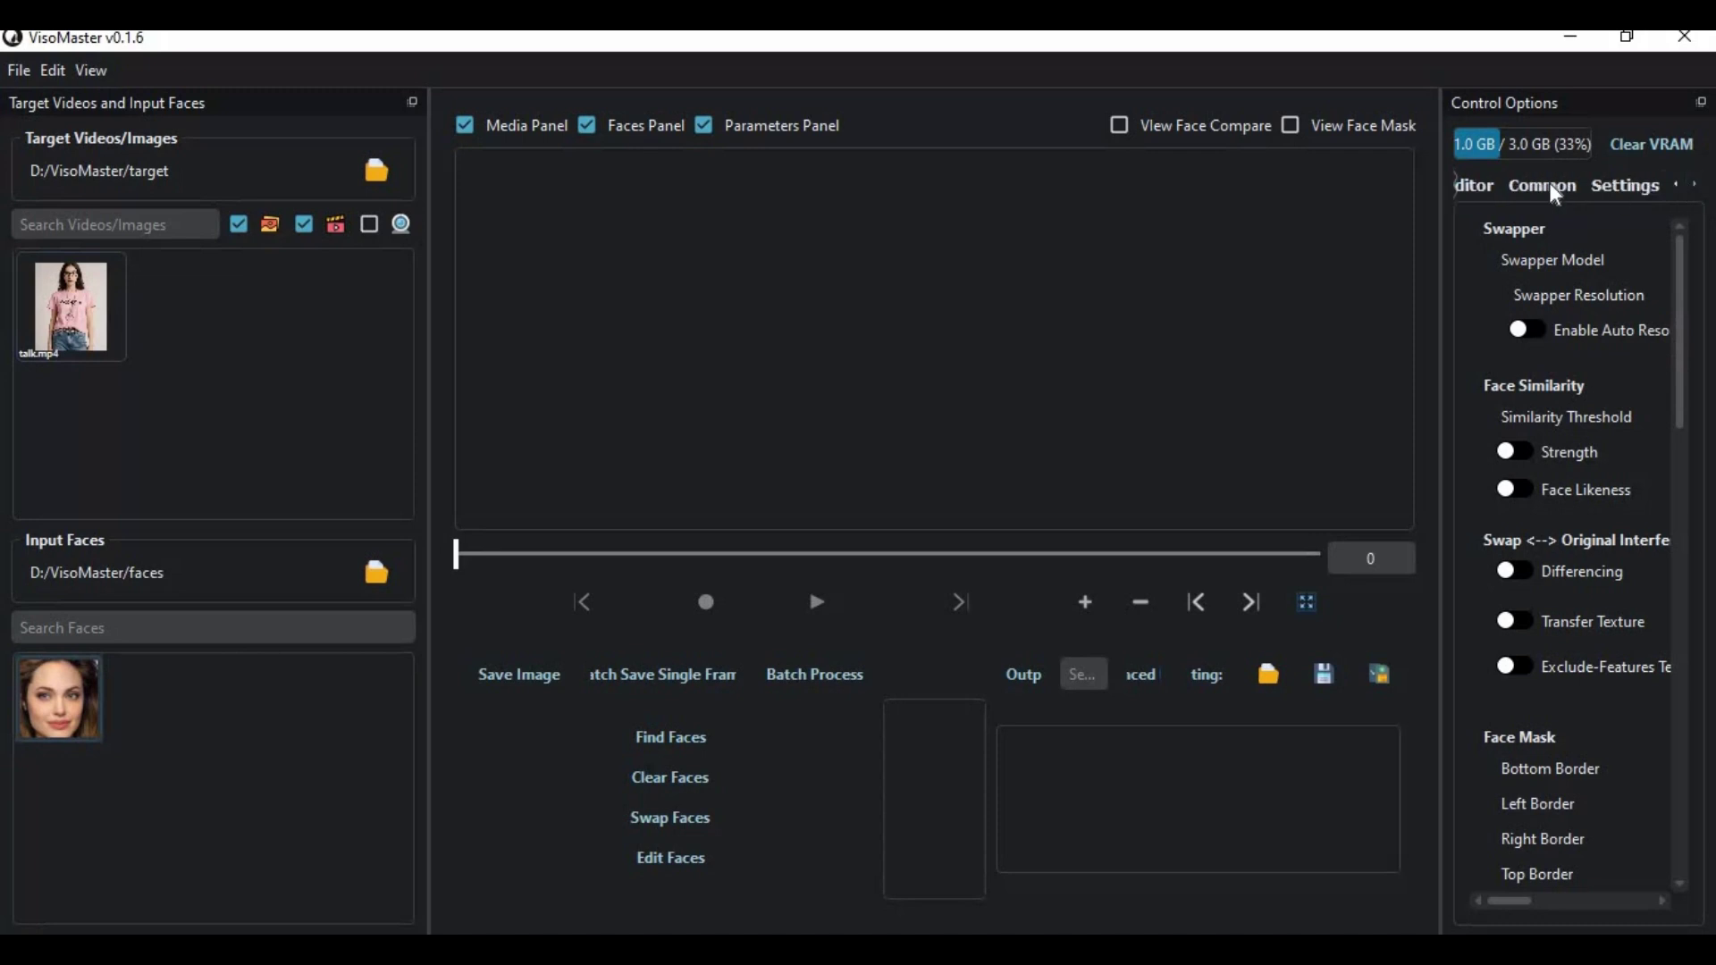
click(1619, 186)
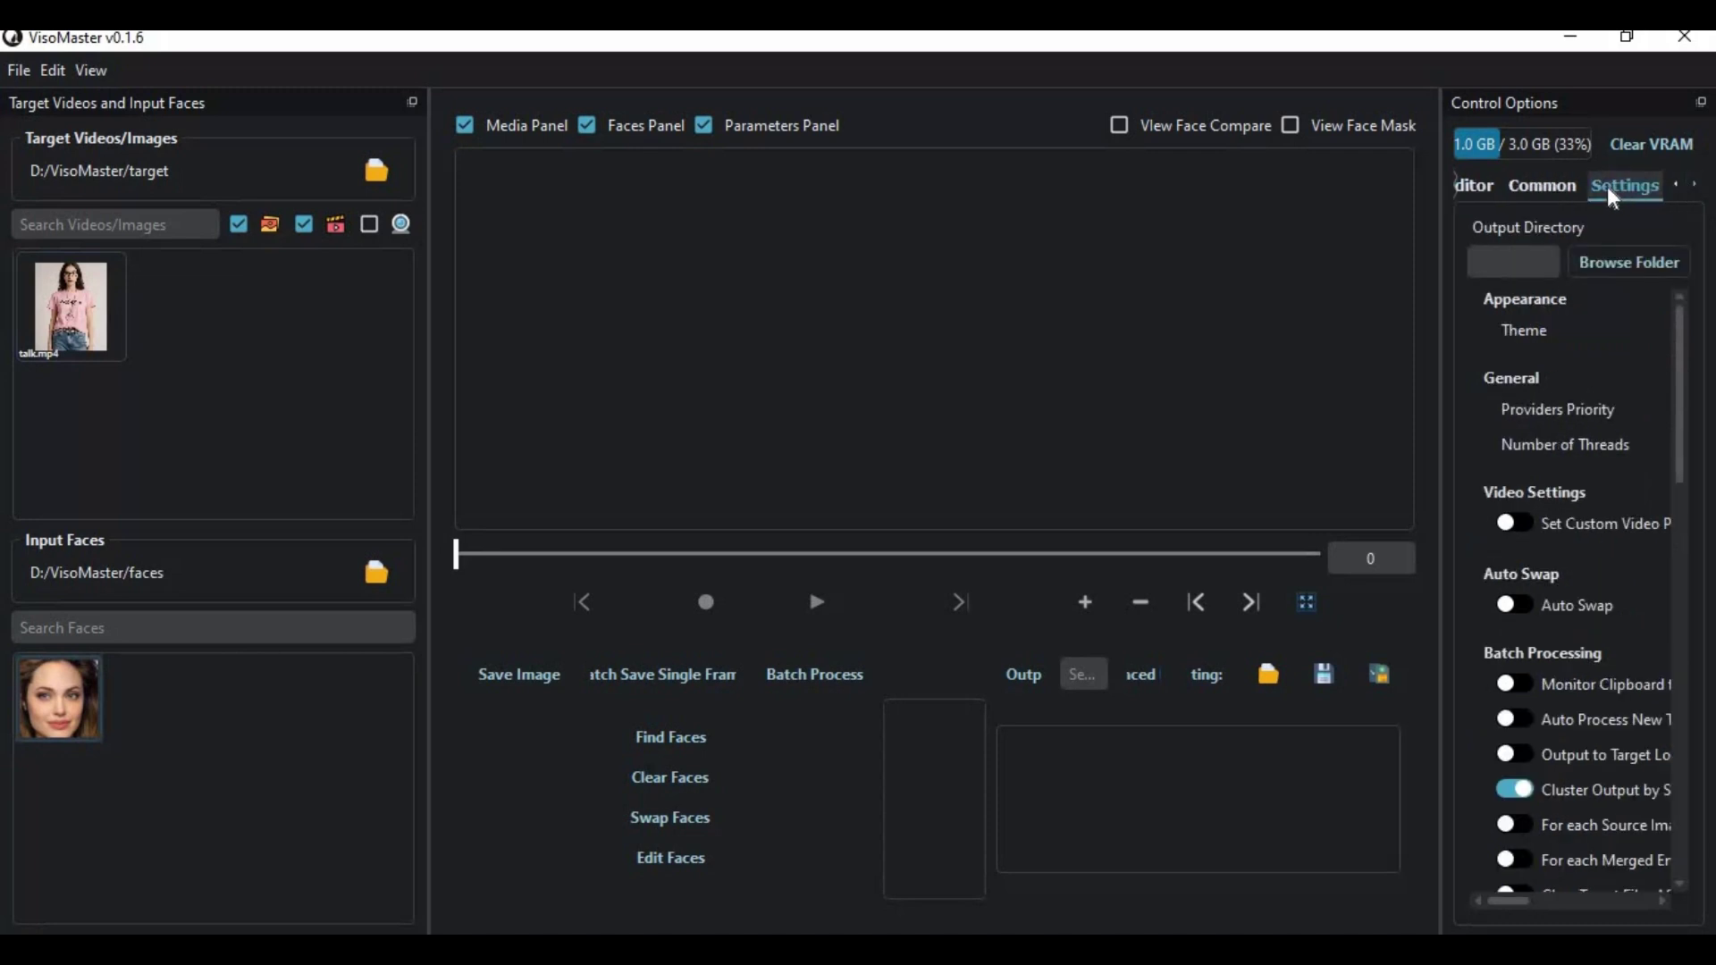
click(1610, 260)
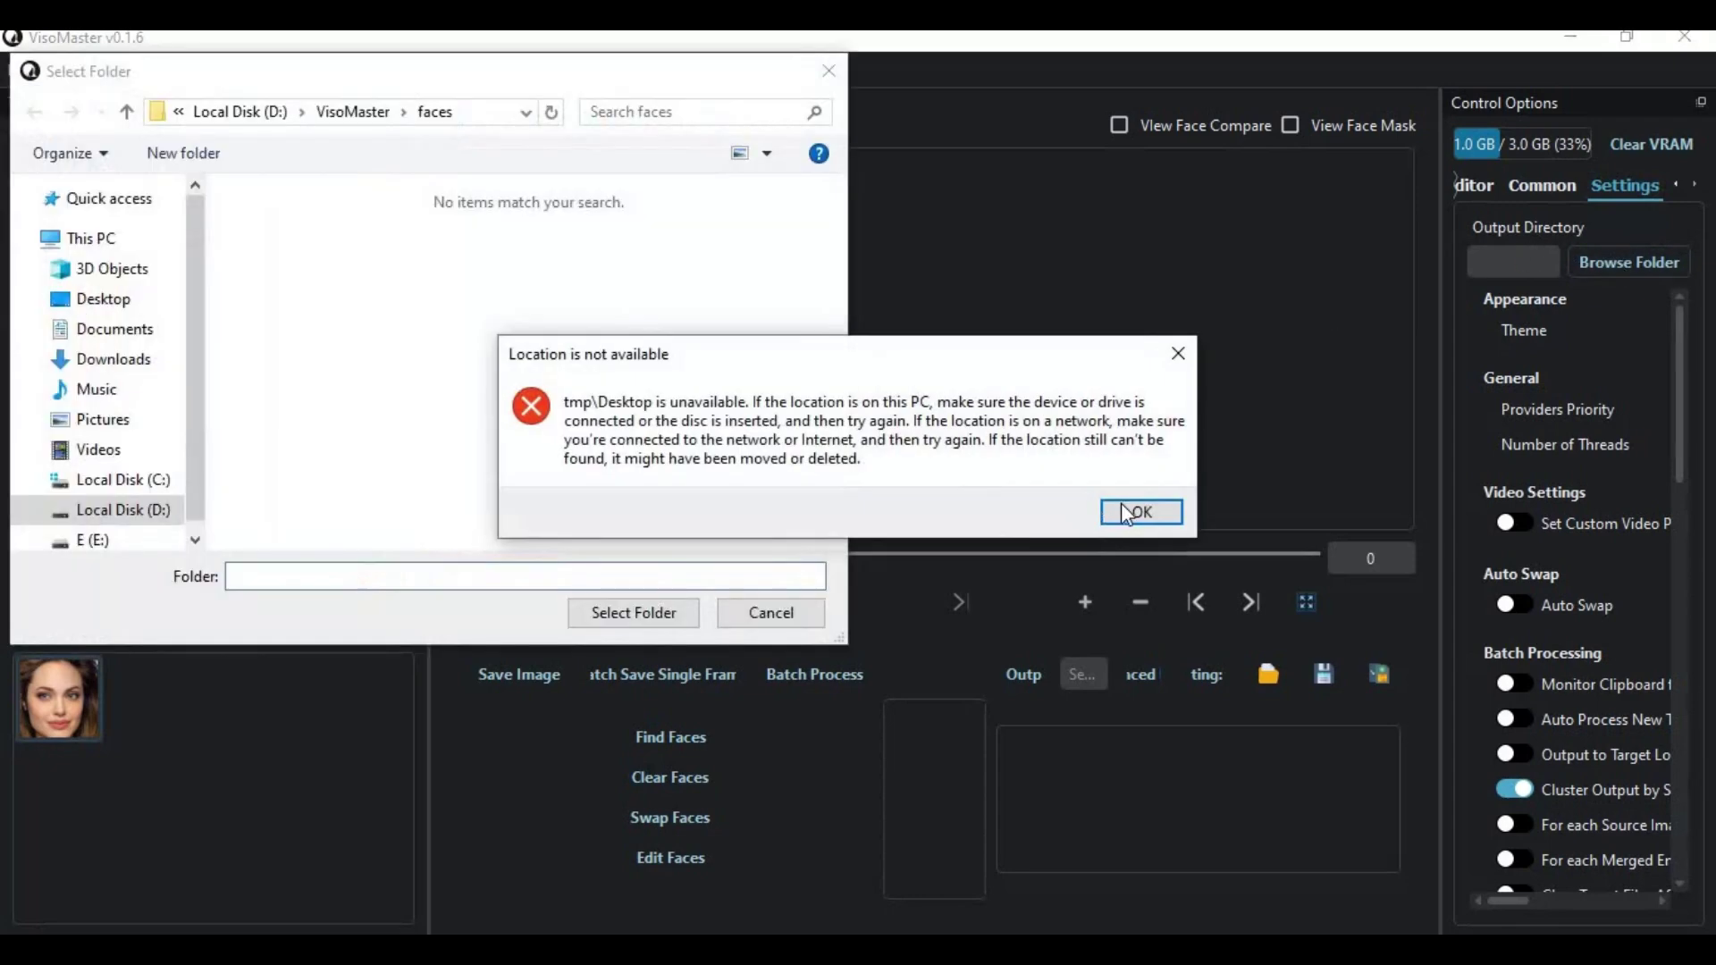
click(1138, 509)
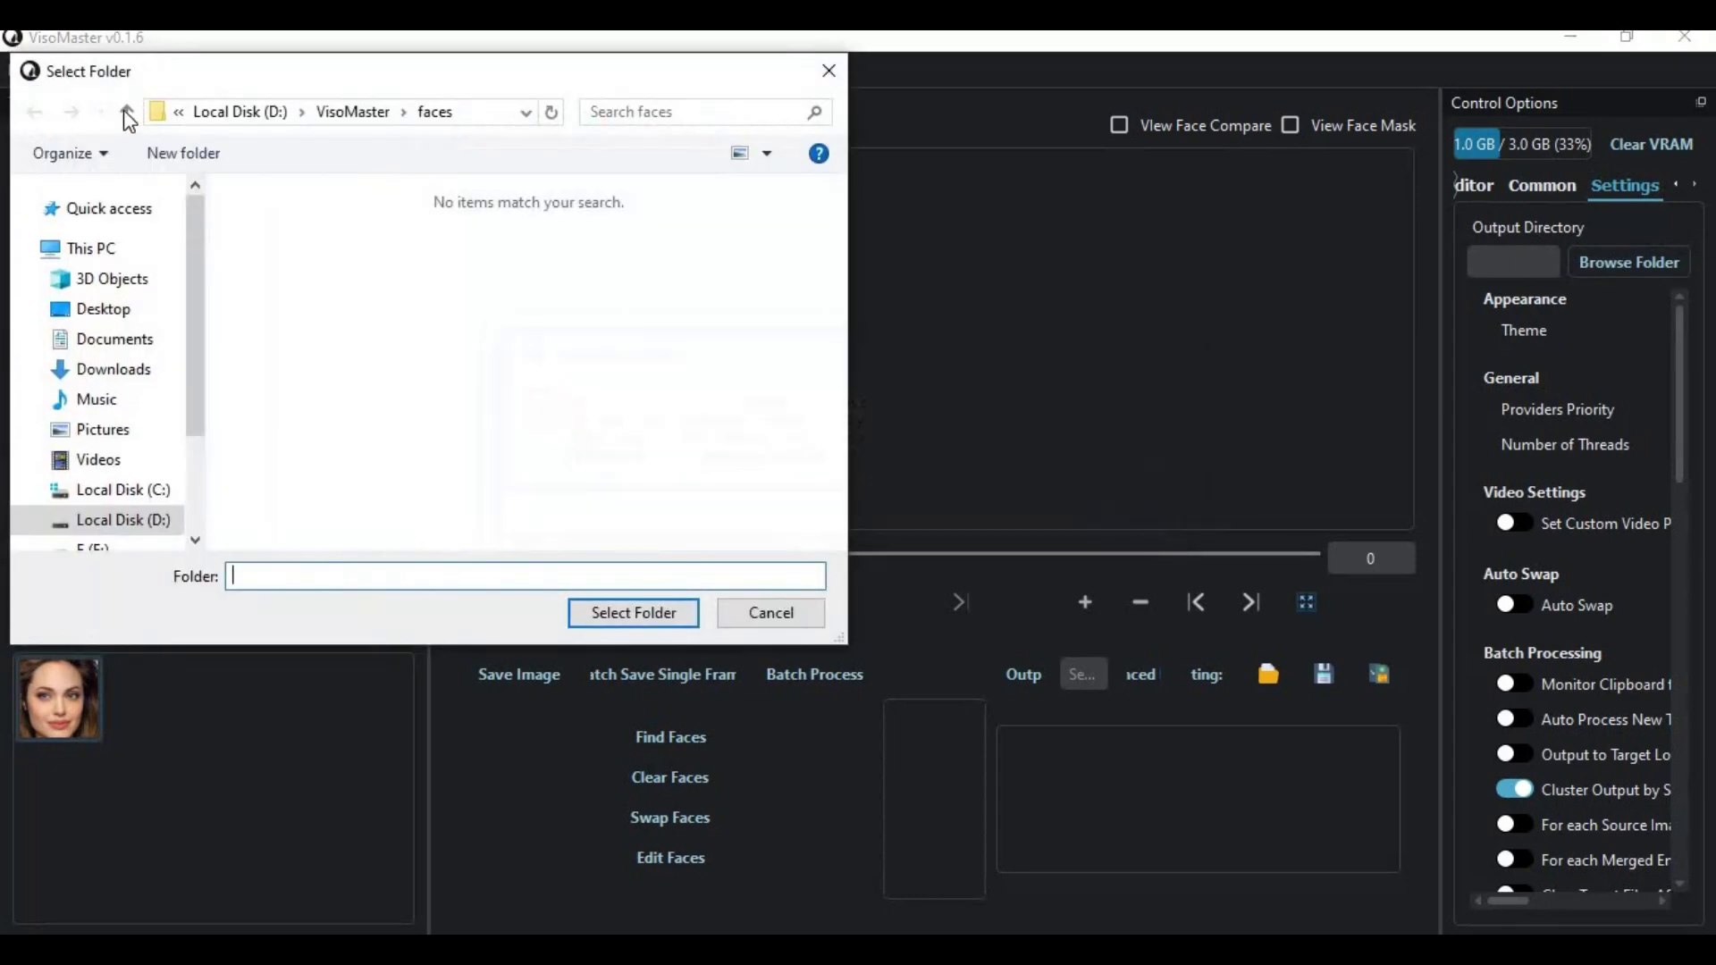
click(128, 114)
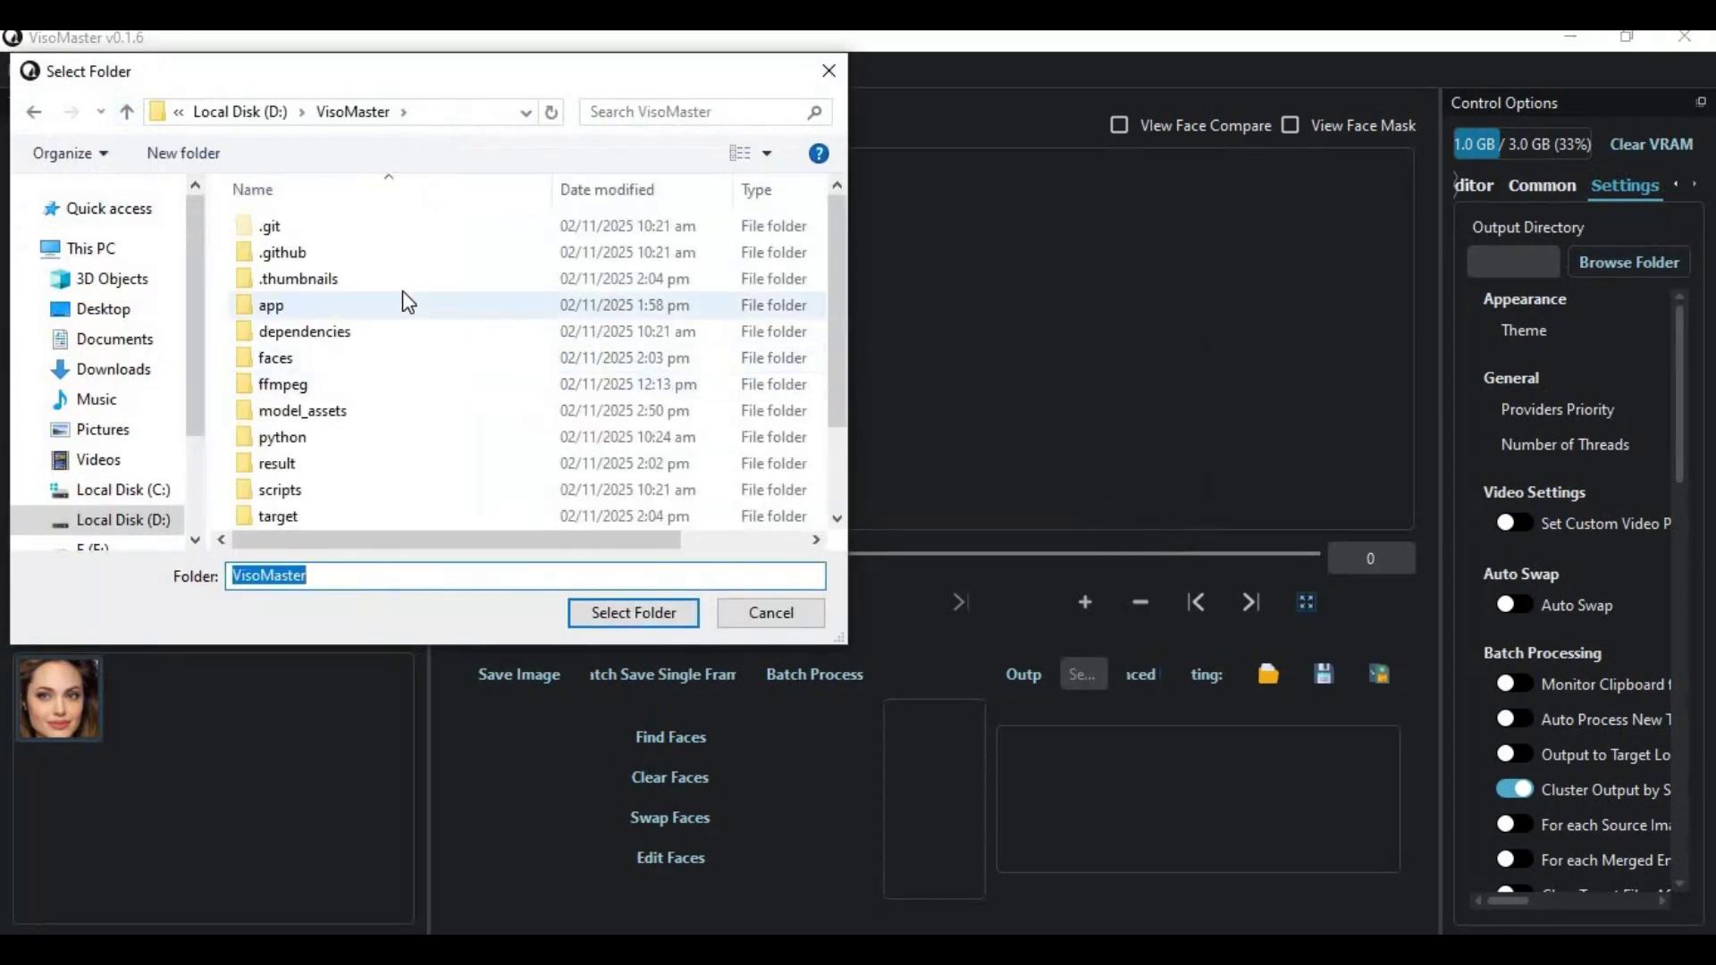
scroll(402, 291, down, 1)
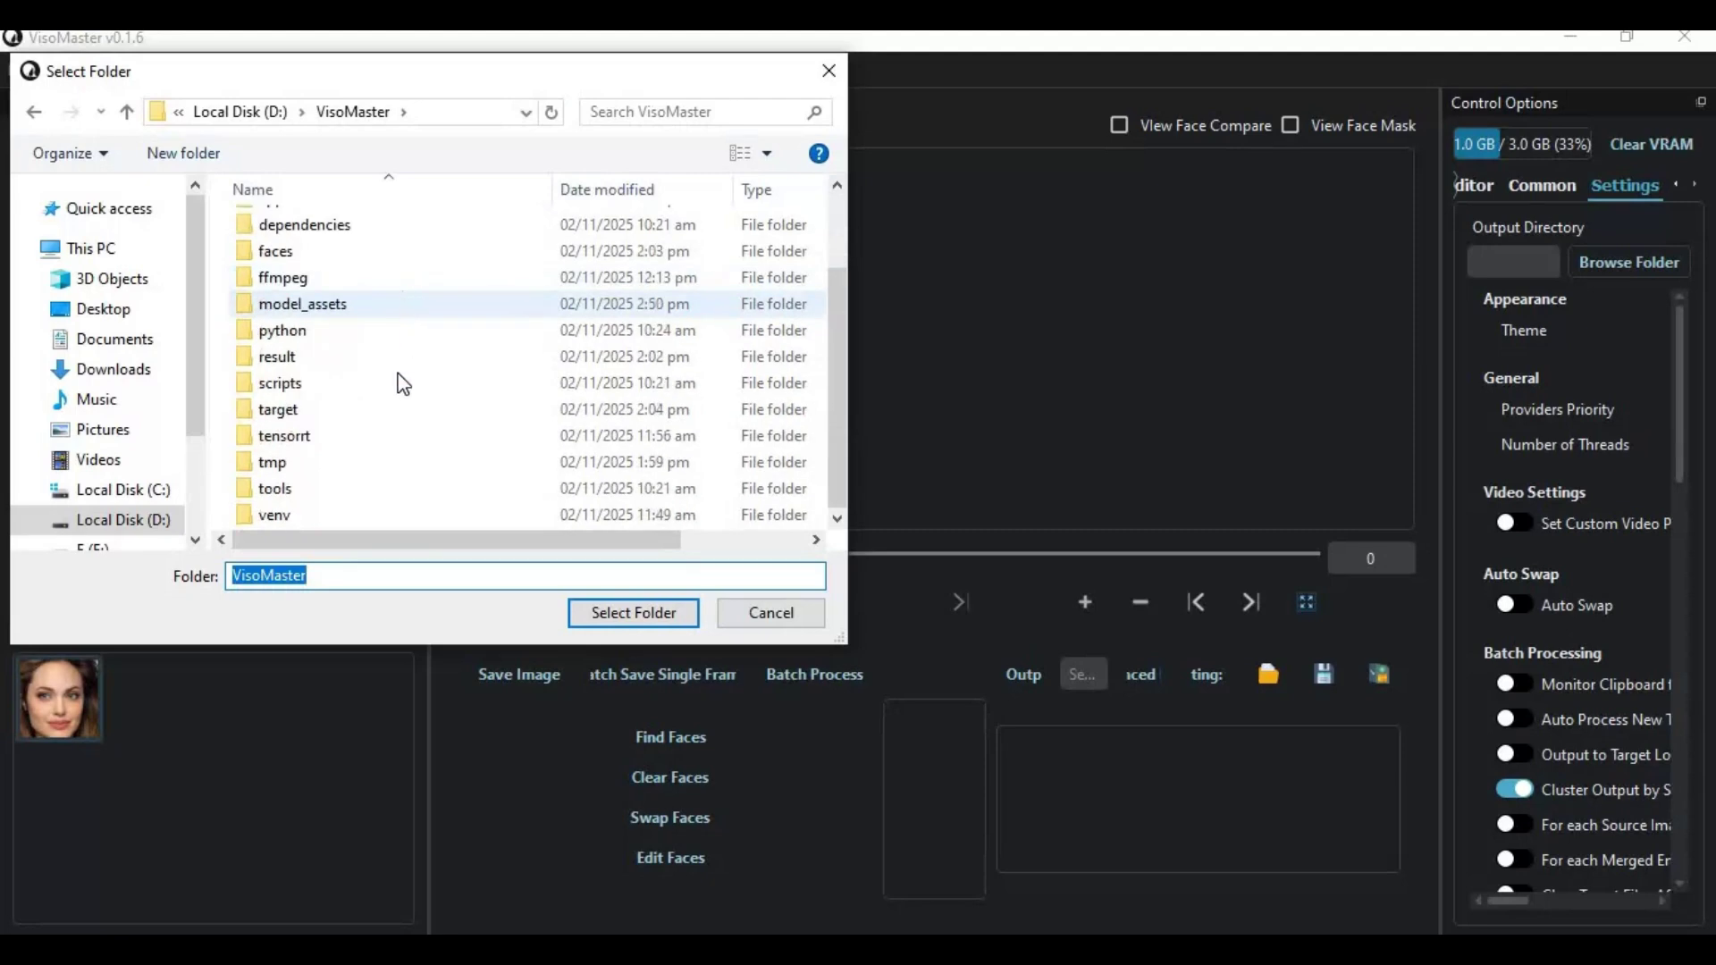
double_click(272, 358)
click(632, 616)
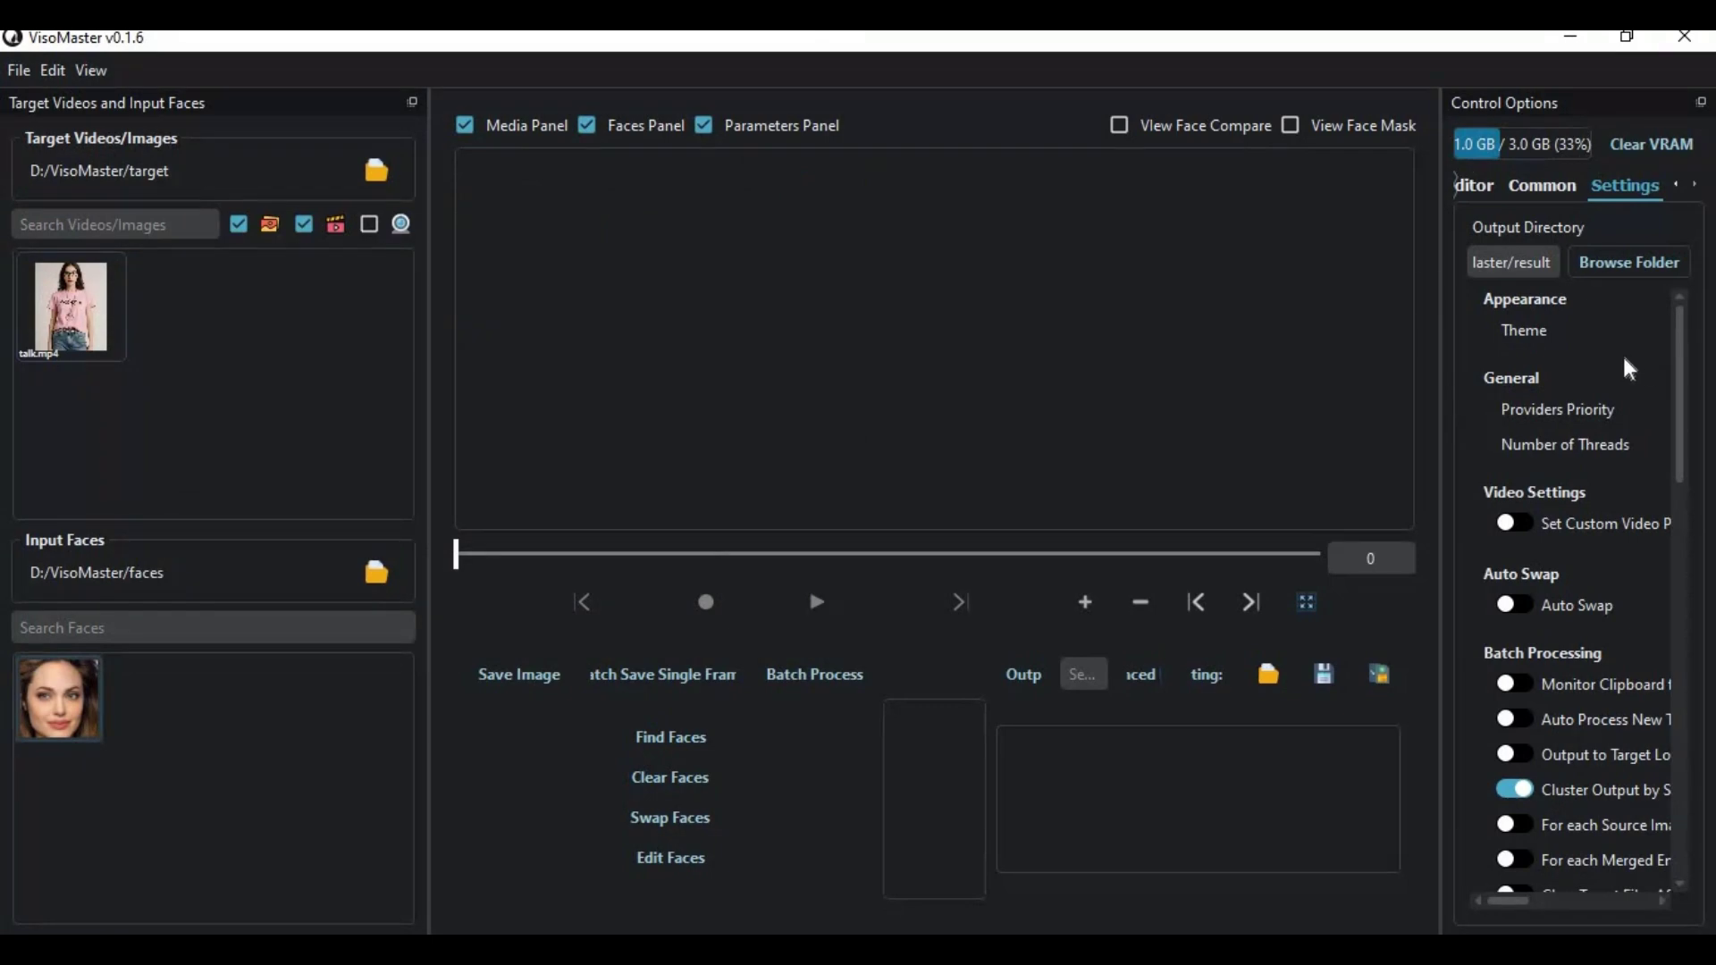
Save the current workspace as '1' in the VisoMaster folder, then select talk.mp4.
click(19, 70)
click(19, 68)
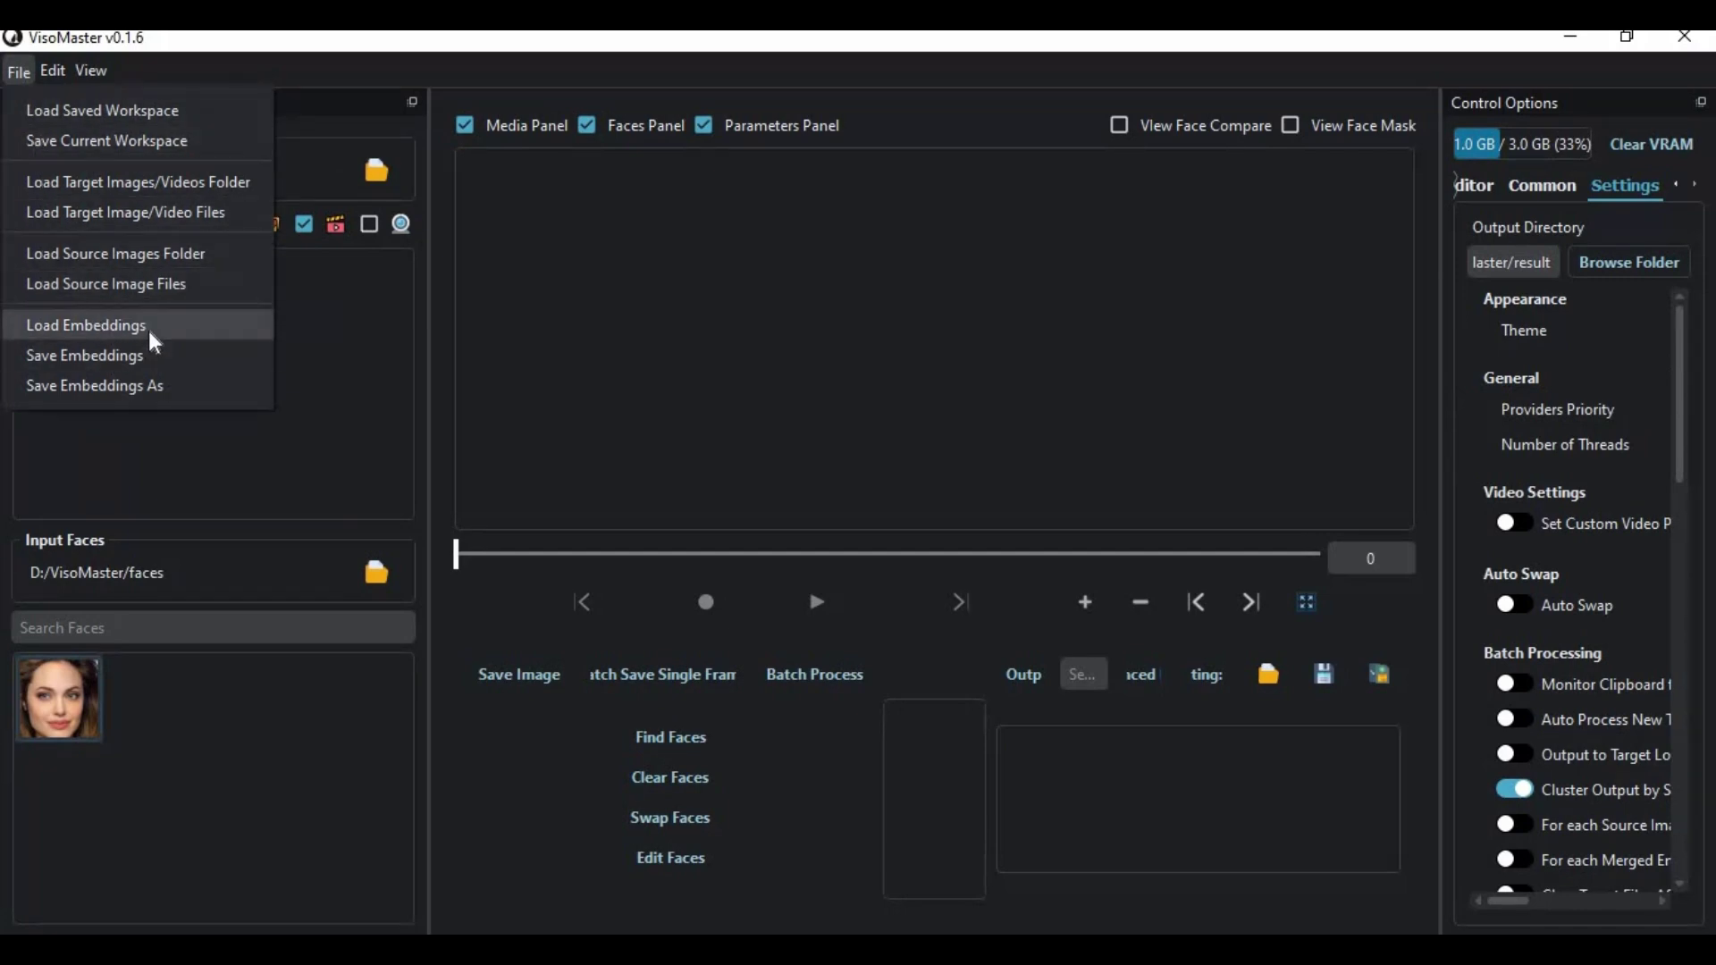
click(96, 138)
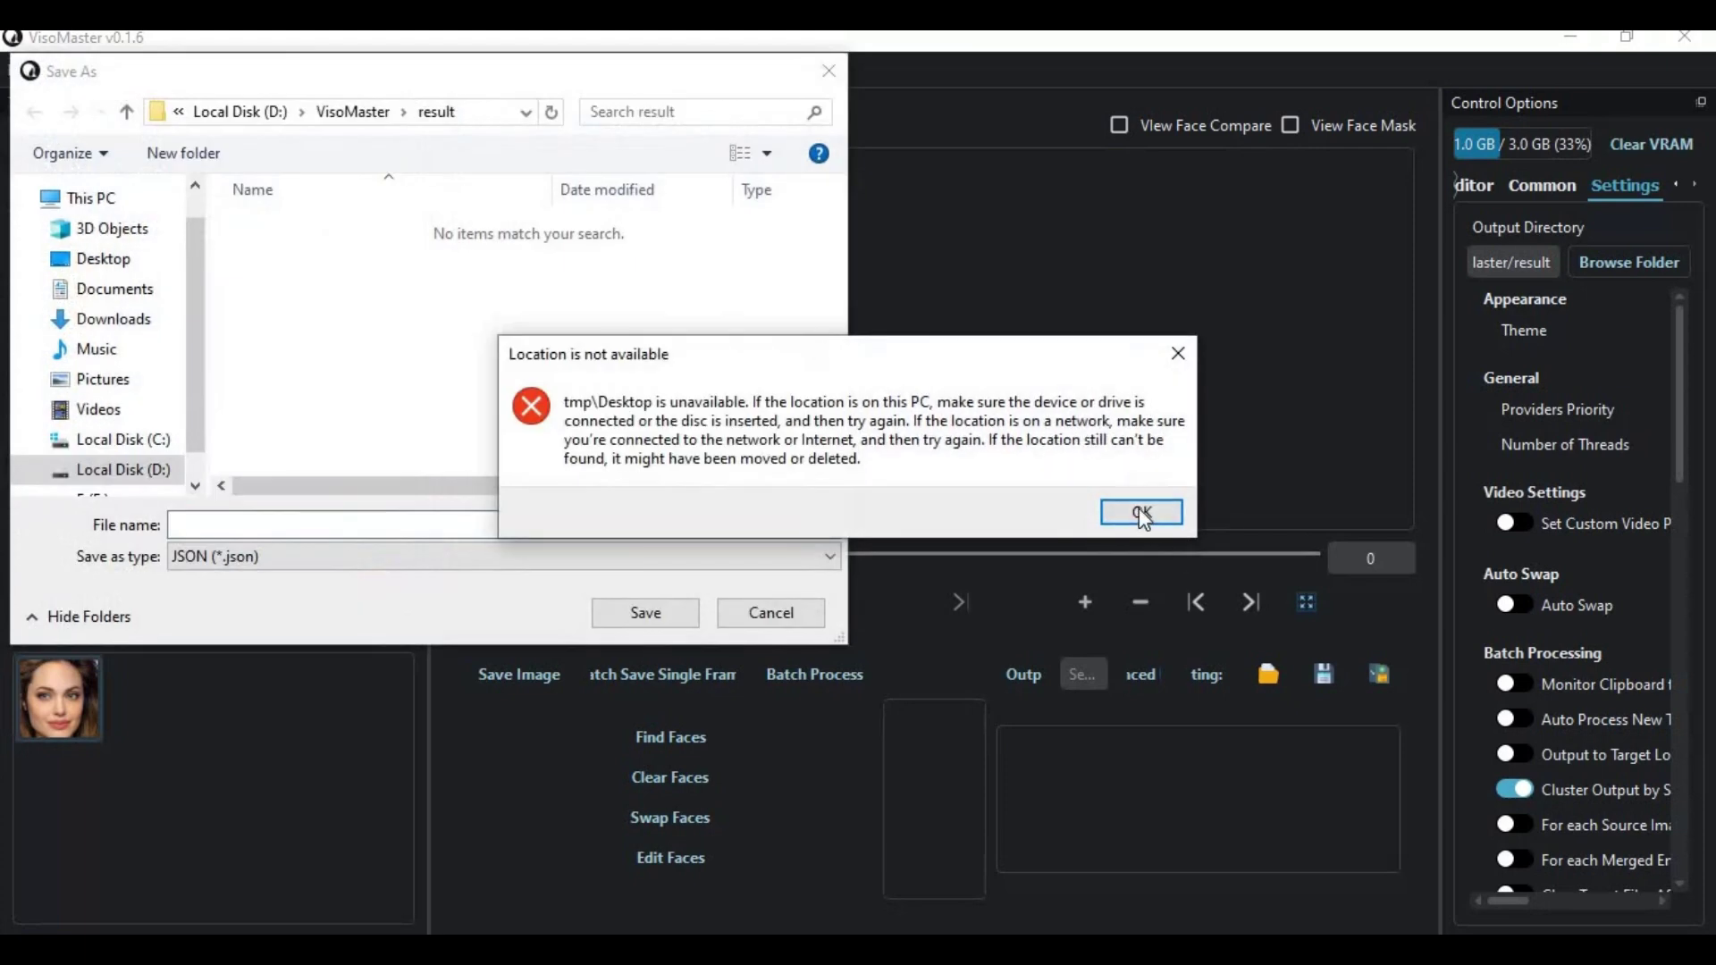
click(1137, 510)
click(127, 111)
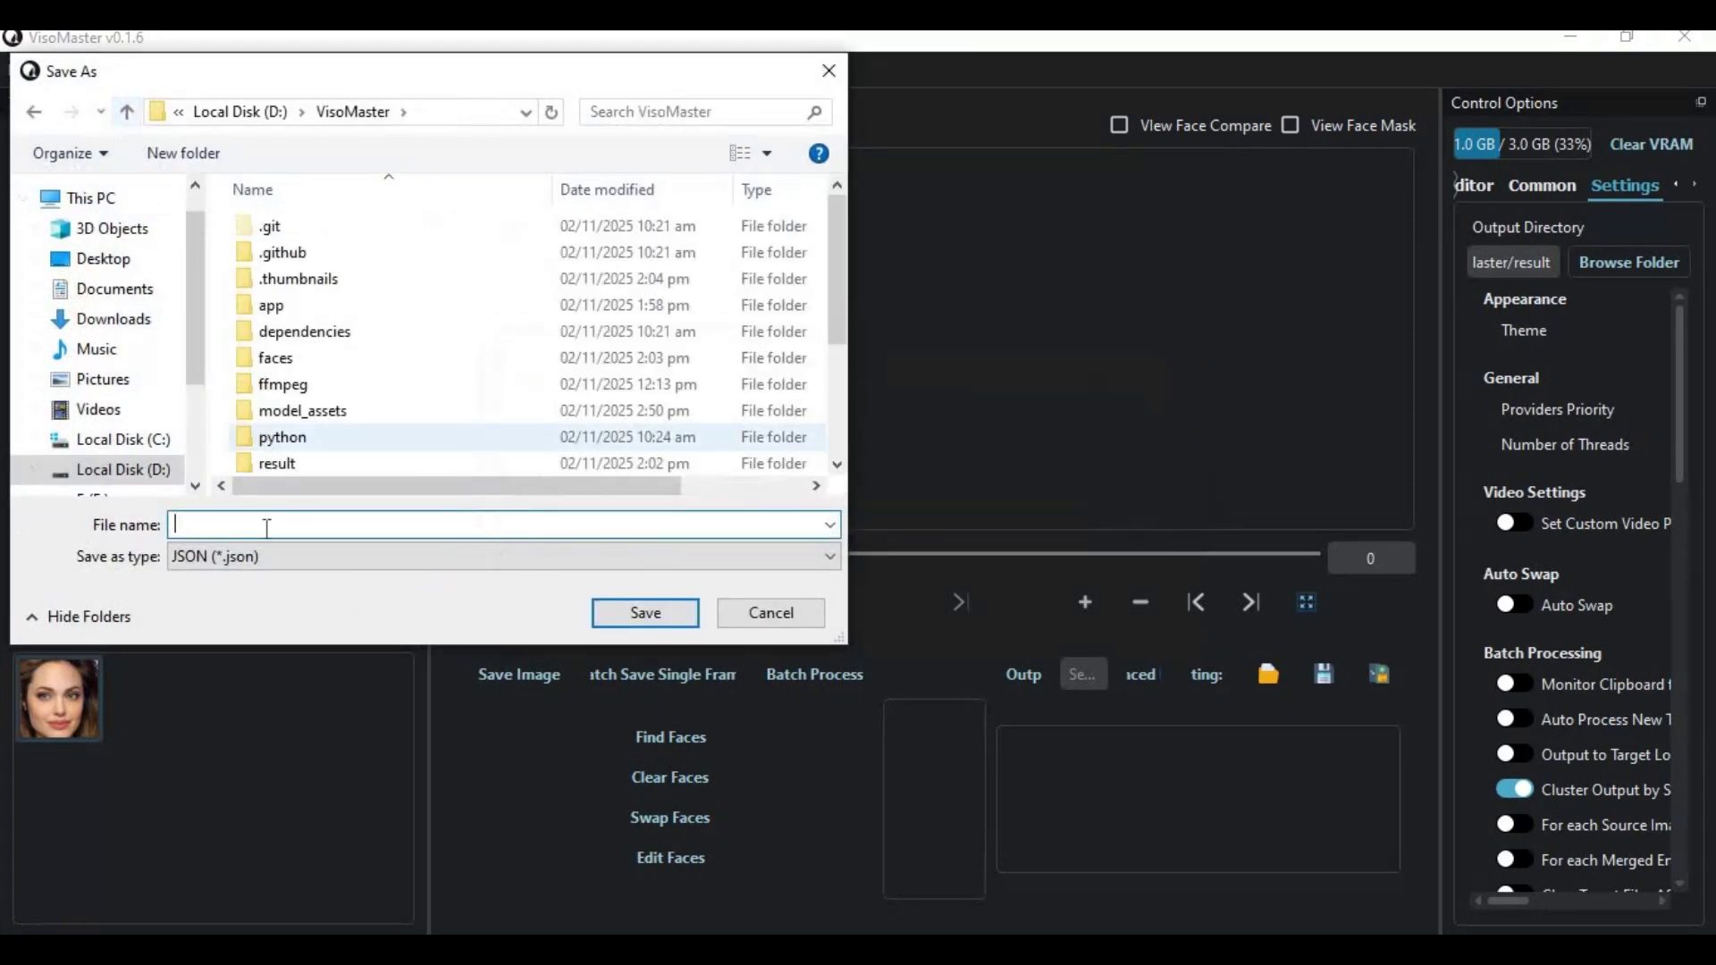
text(1)
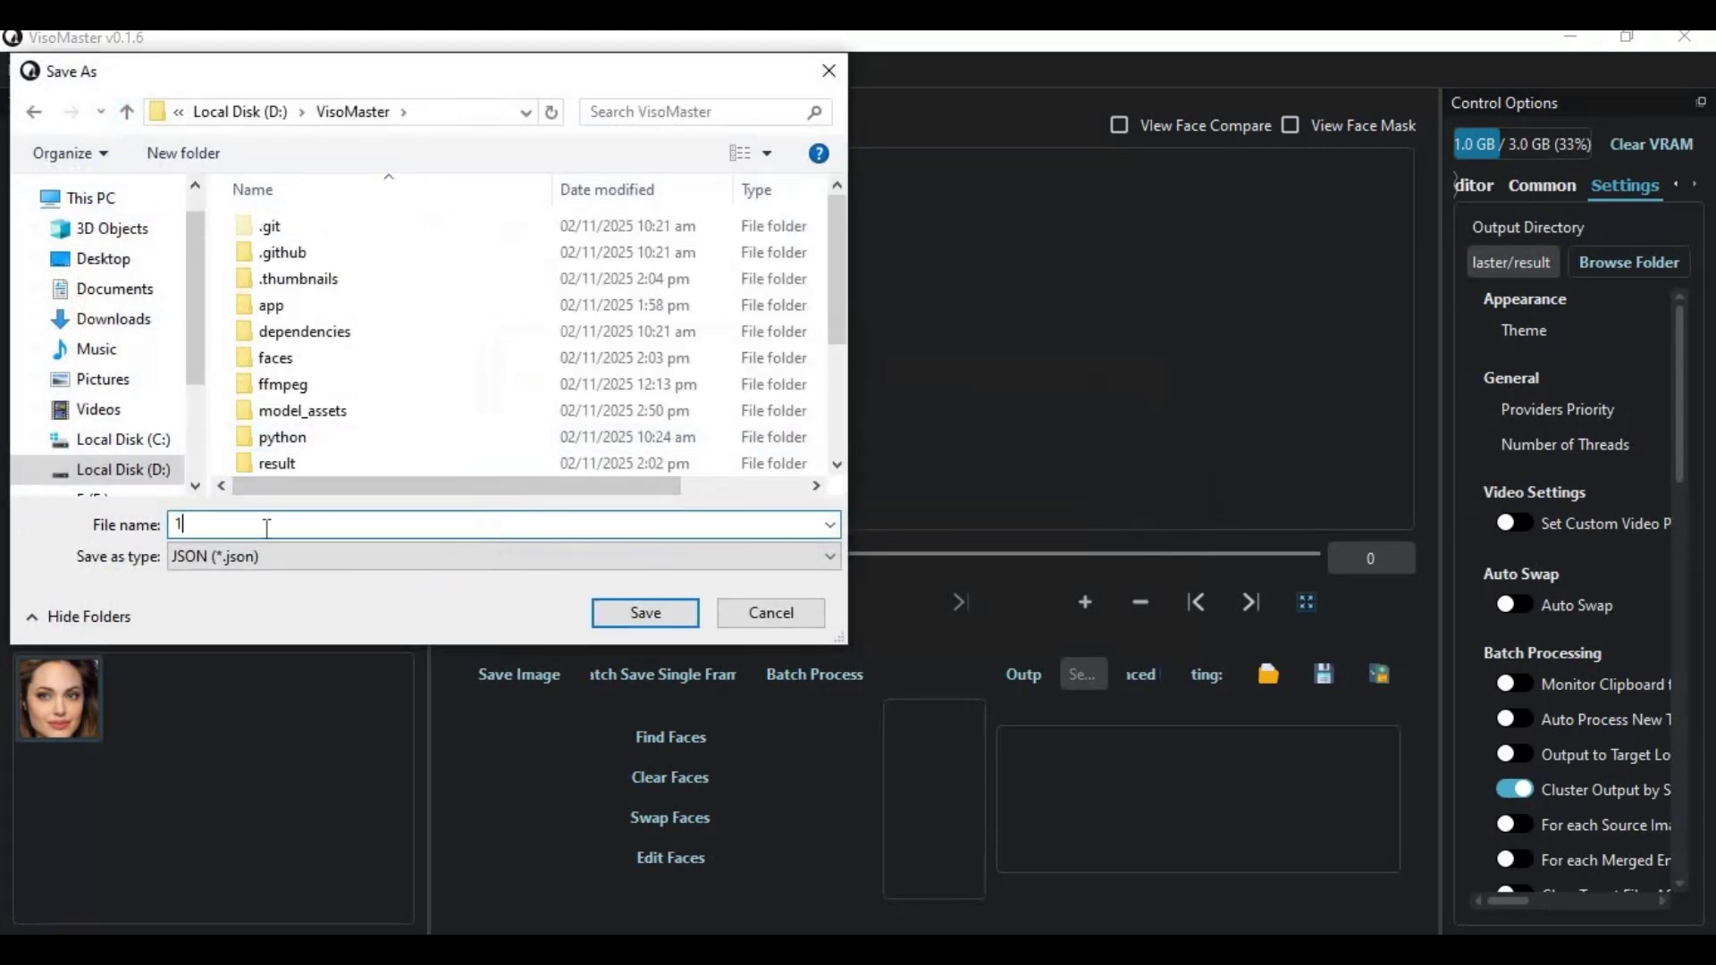
key(Return)
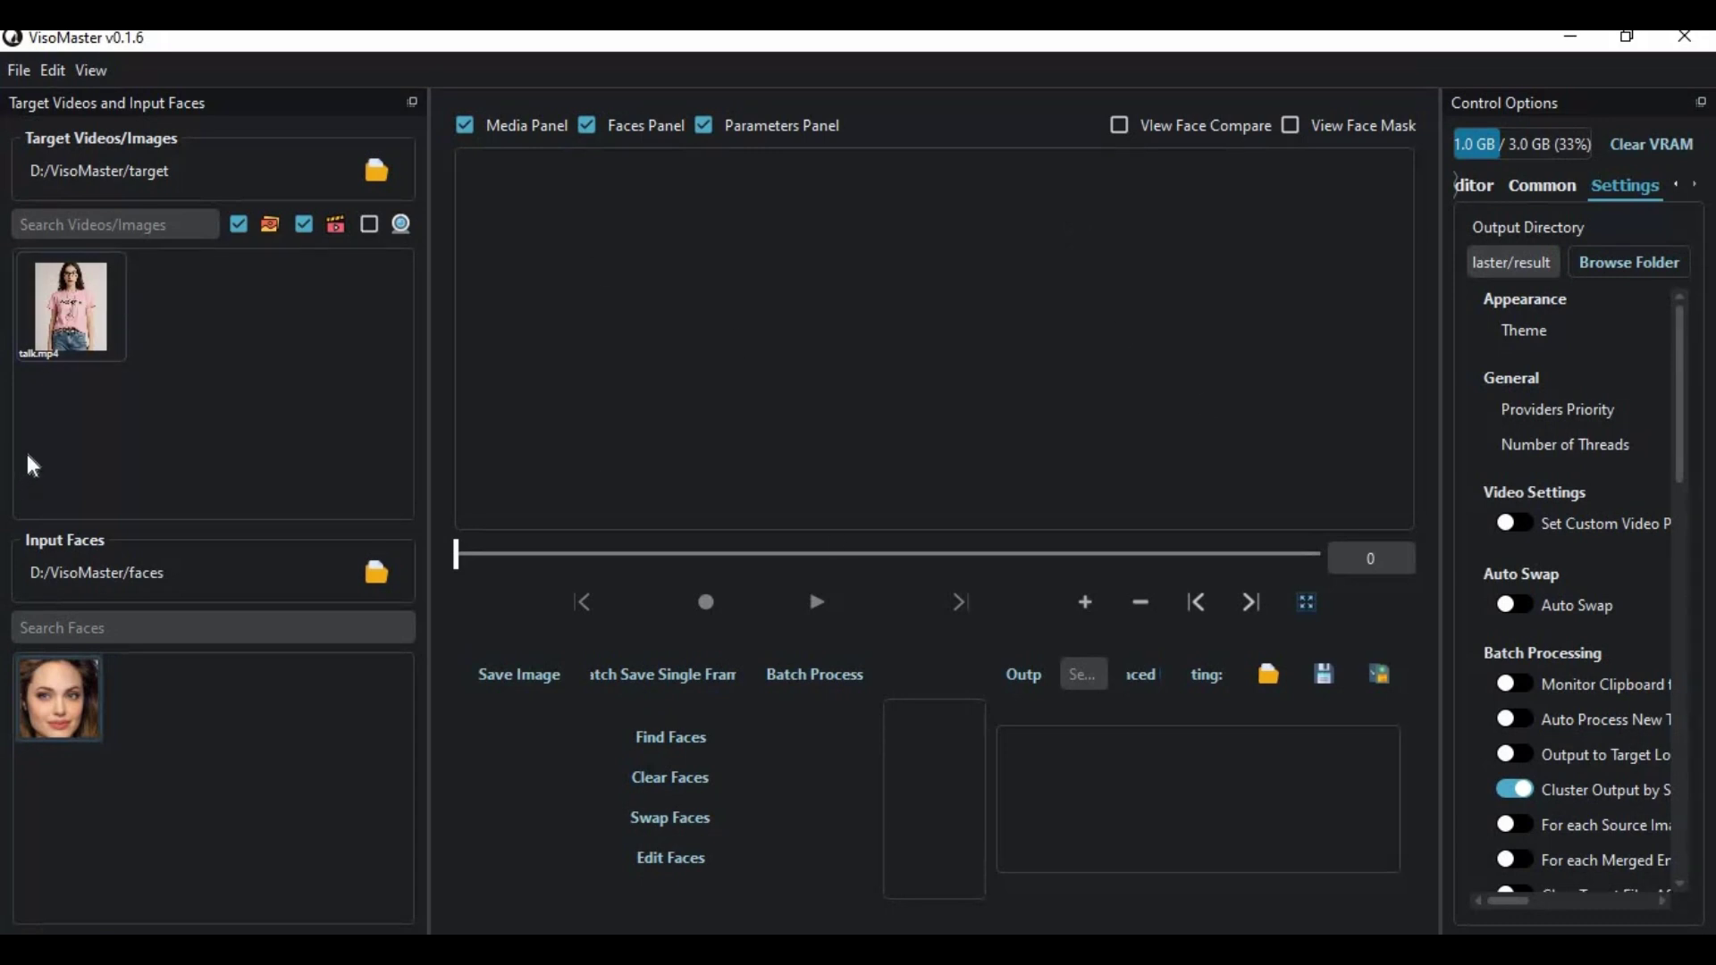
click(65, 304)
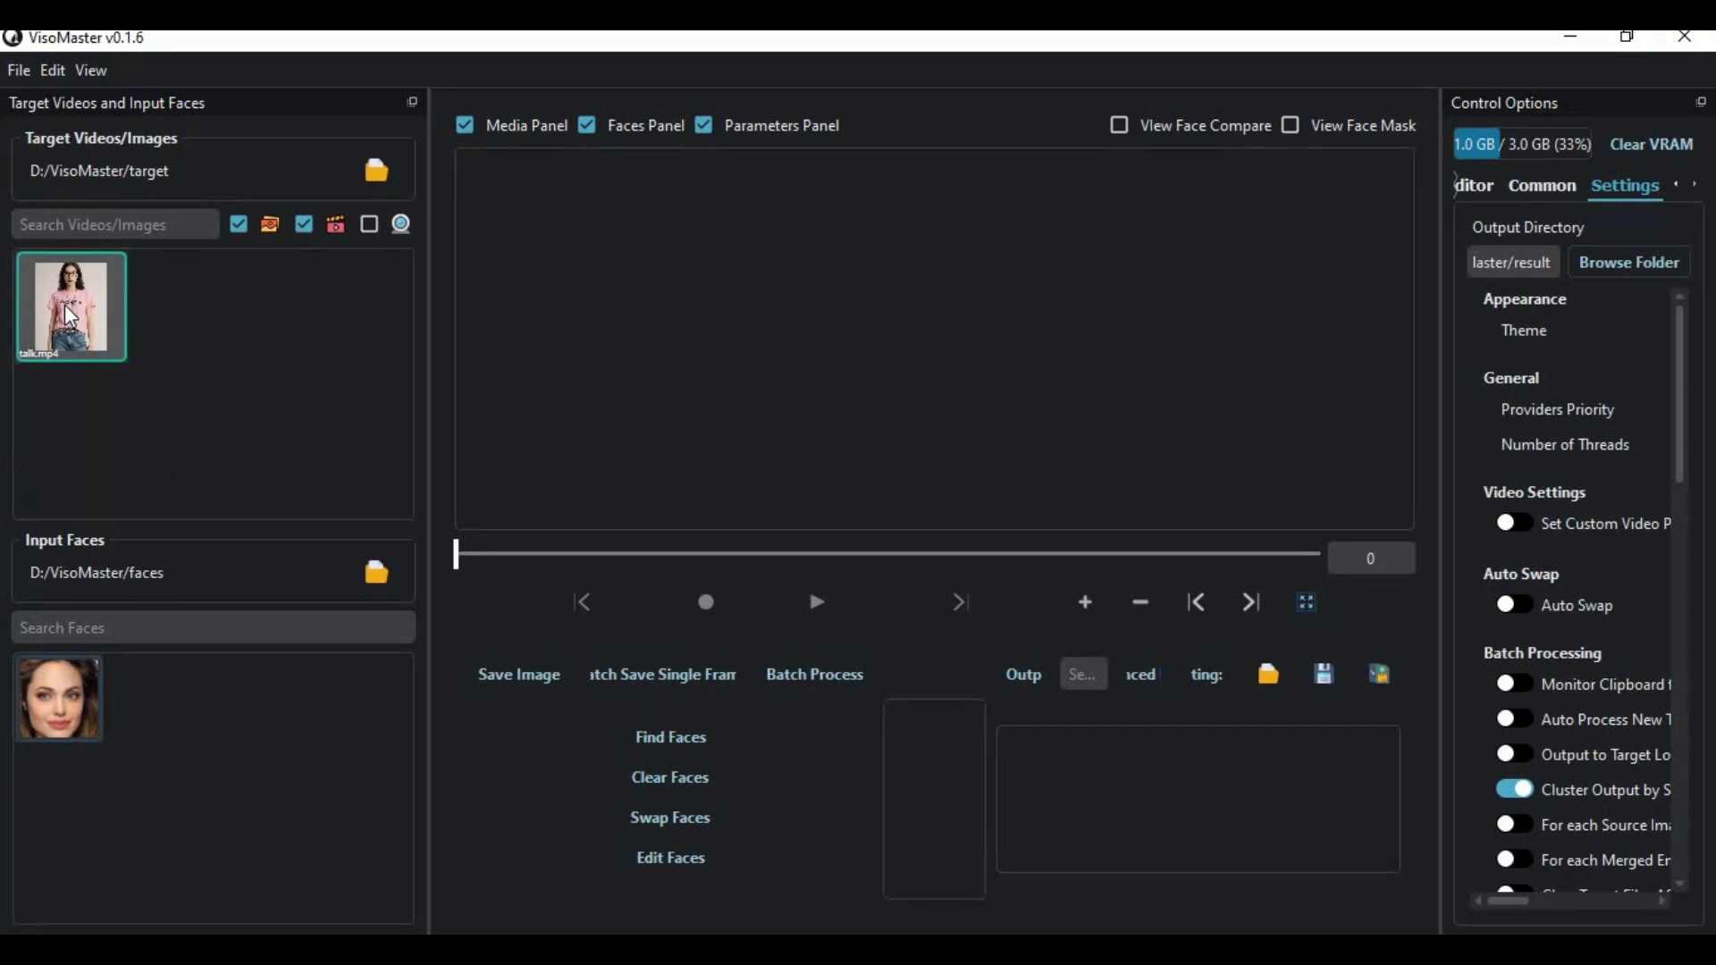
Find the face in talk.mp4, assign the source portrait, and enable Swap Faces.
click(668, 736)
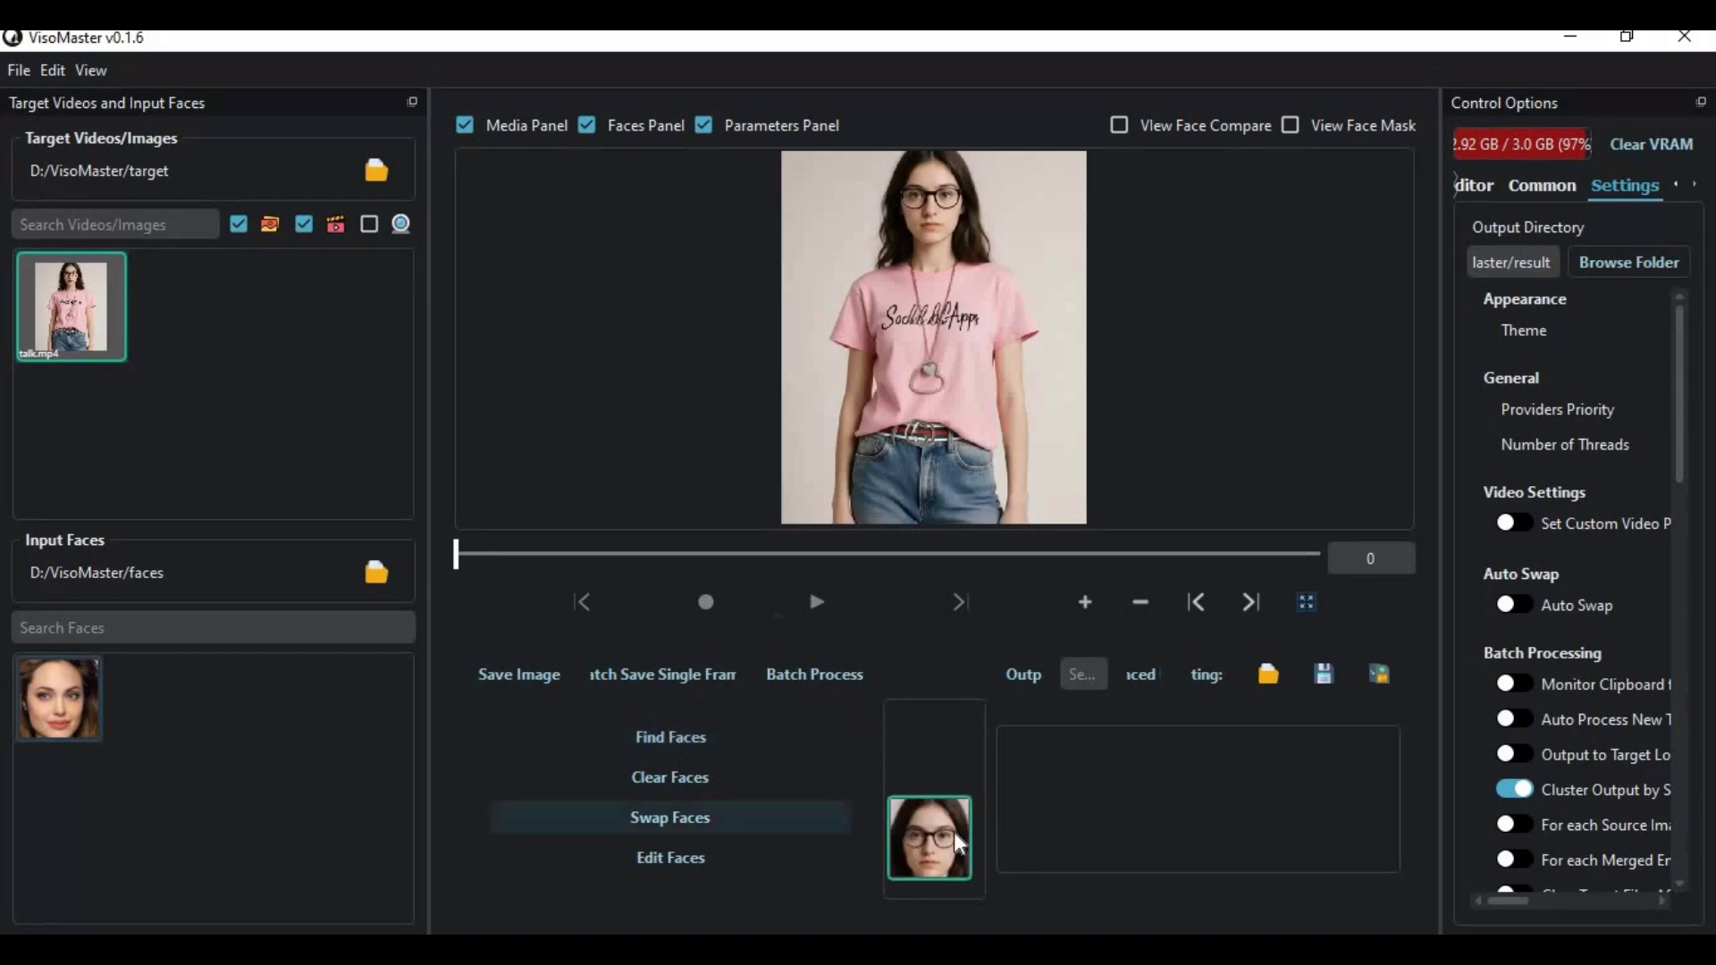
click(78, 706)
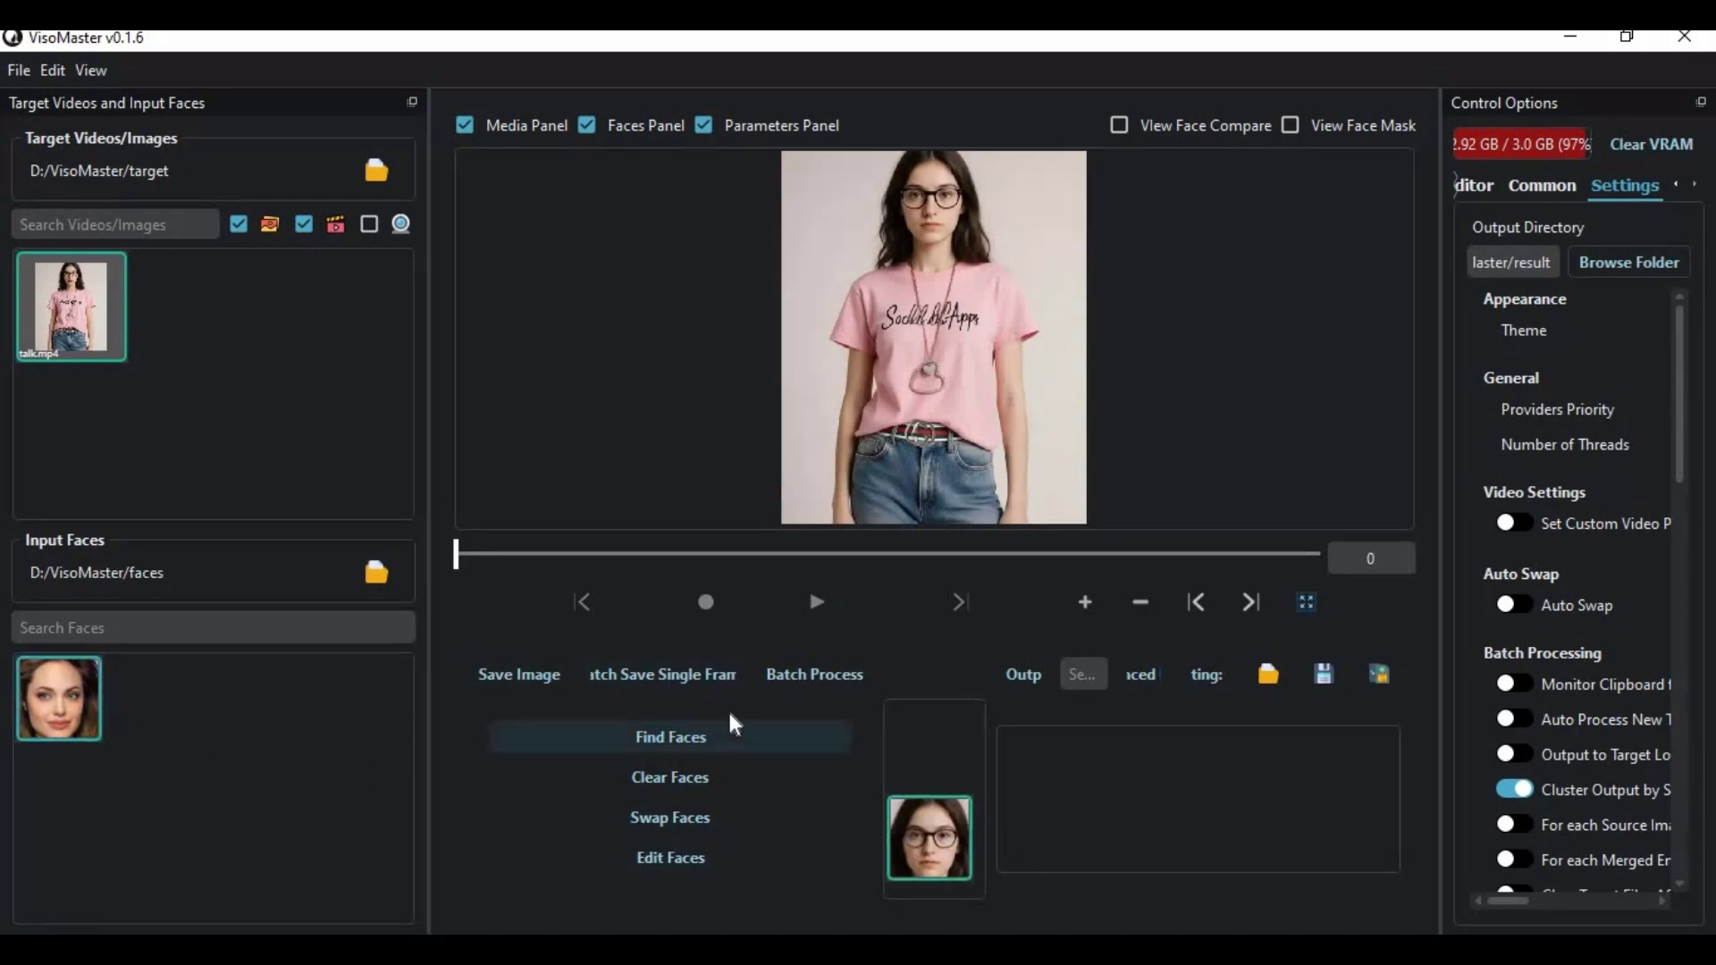
click(656, 823)
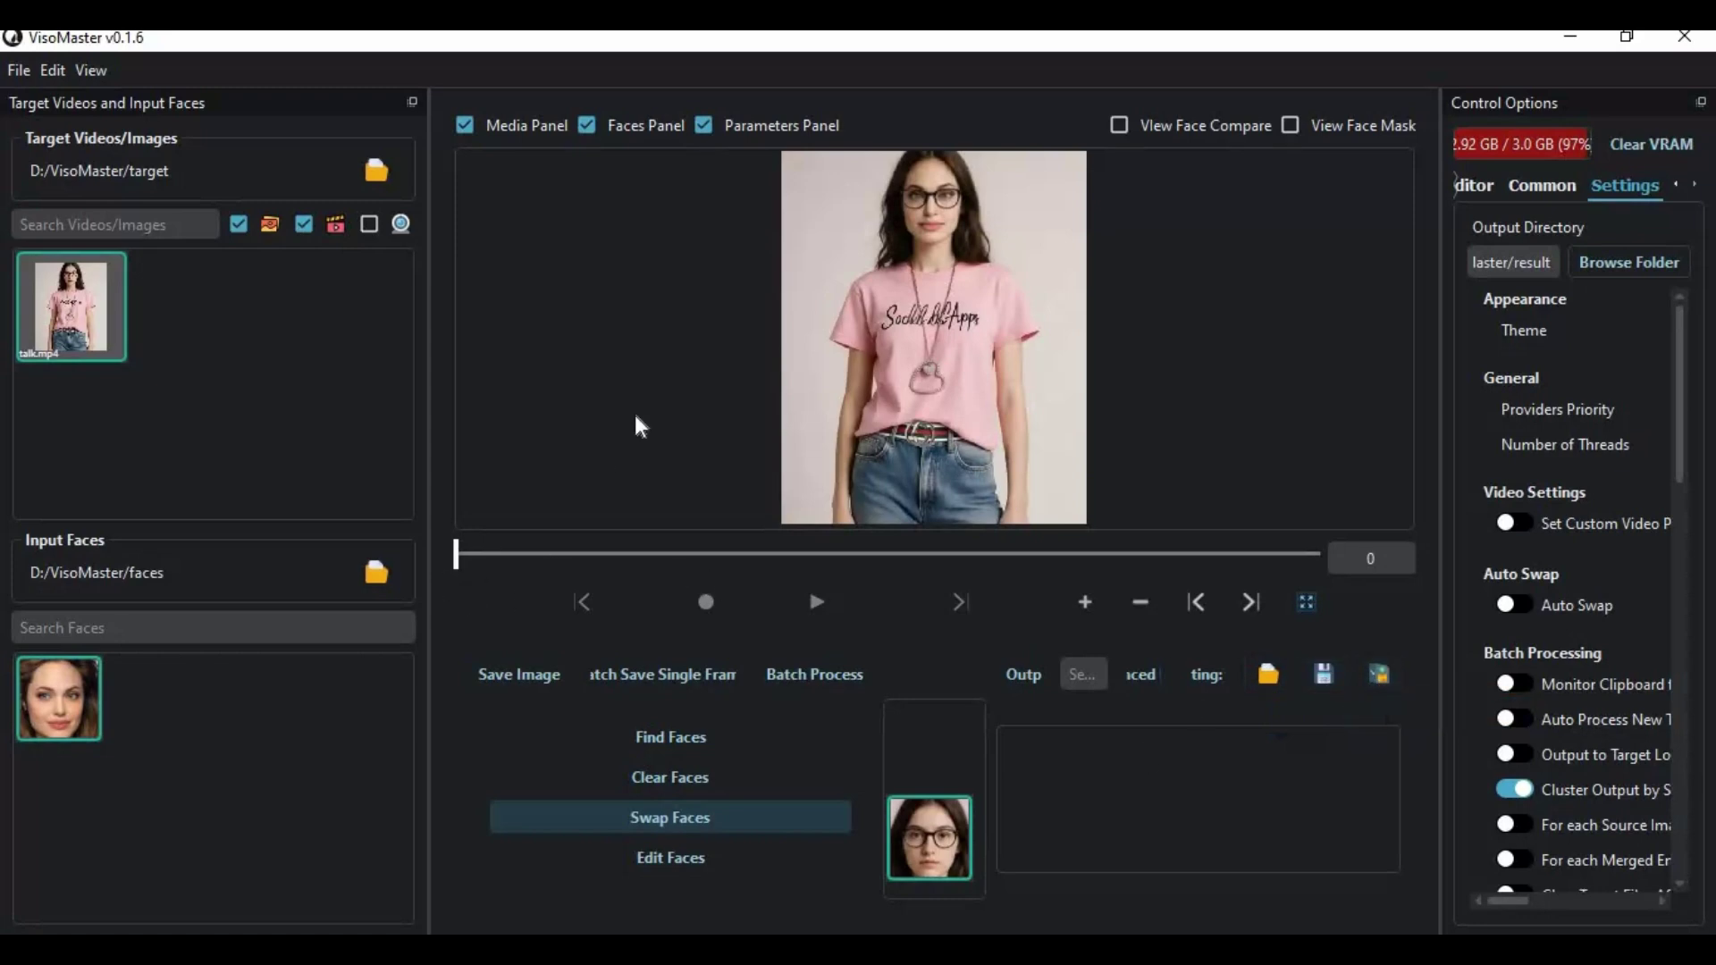
click(707, 601)
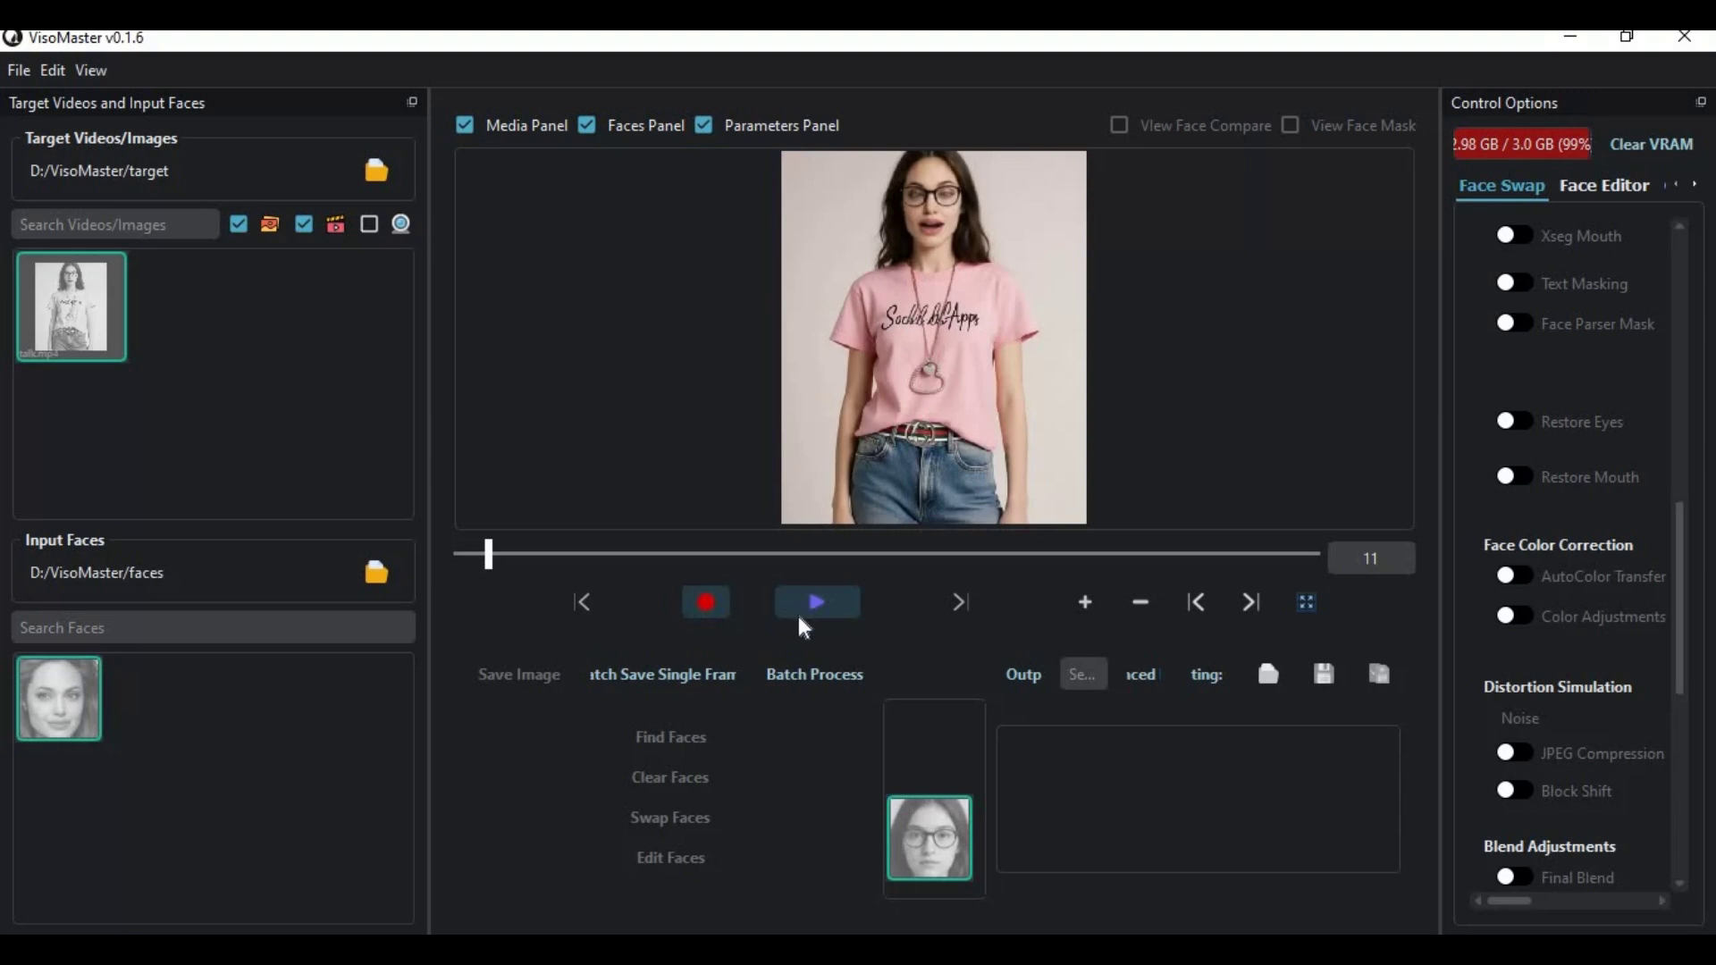
Stop the swapped talk.mp4 recording and bring up the VisoMaster folder window.
click(804, 617)
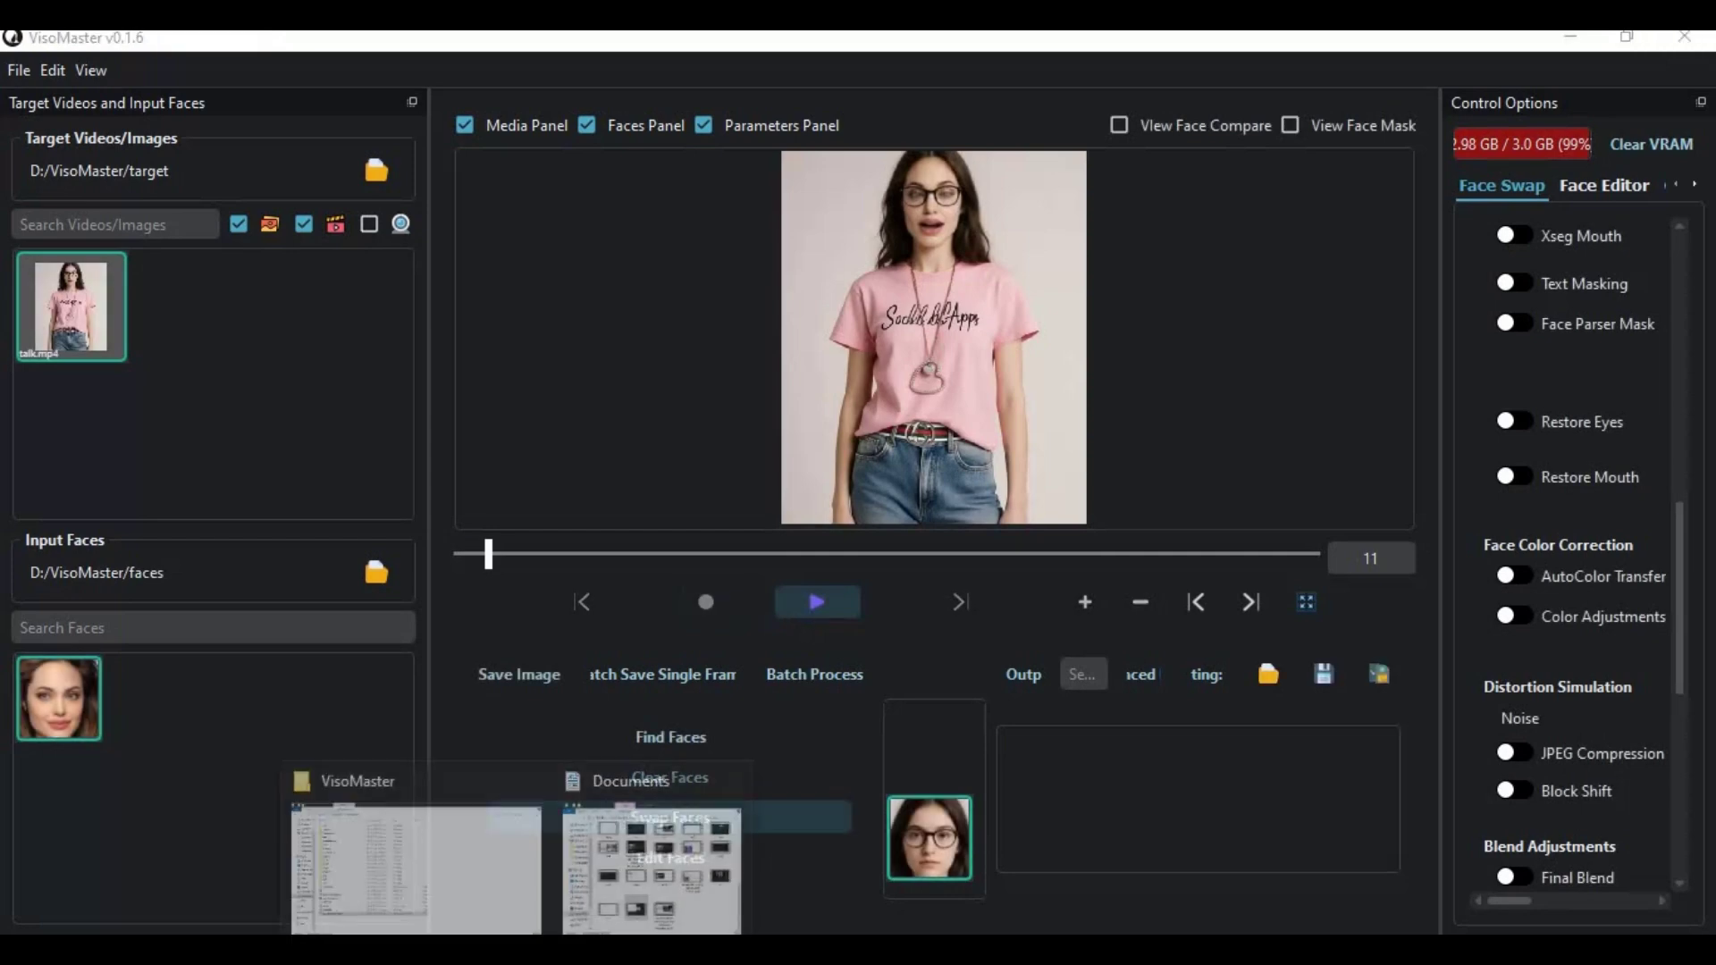
click(416, 859)
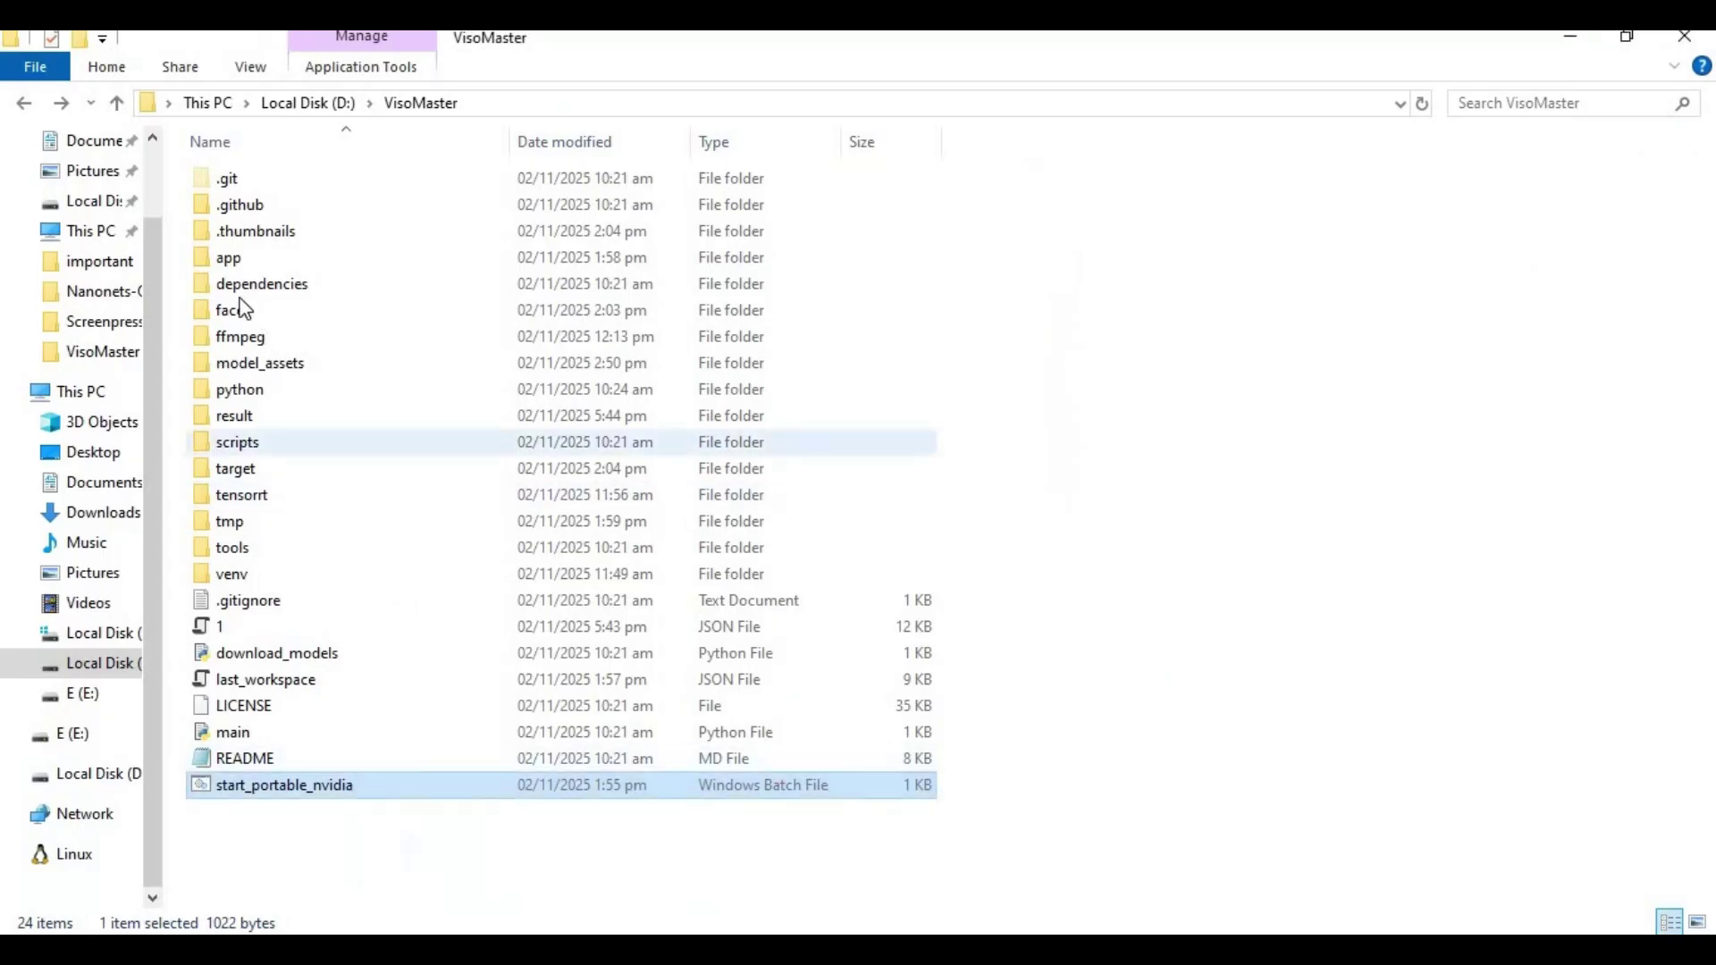
Open result\1 to check the recorded clip, then close the Explorer window.
double_click(275, 418)
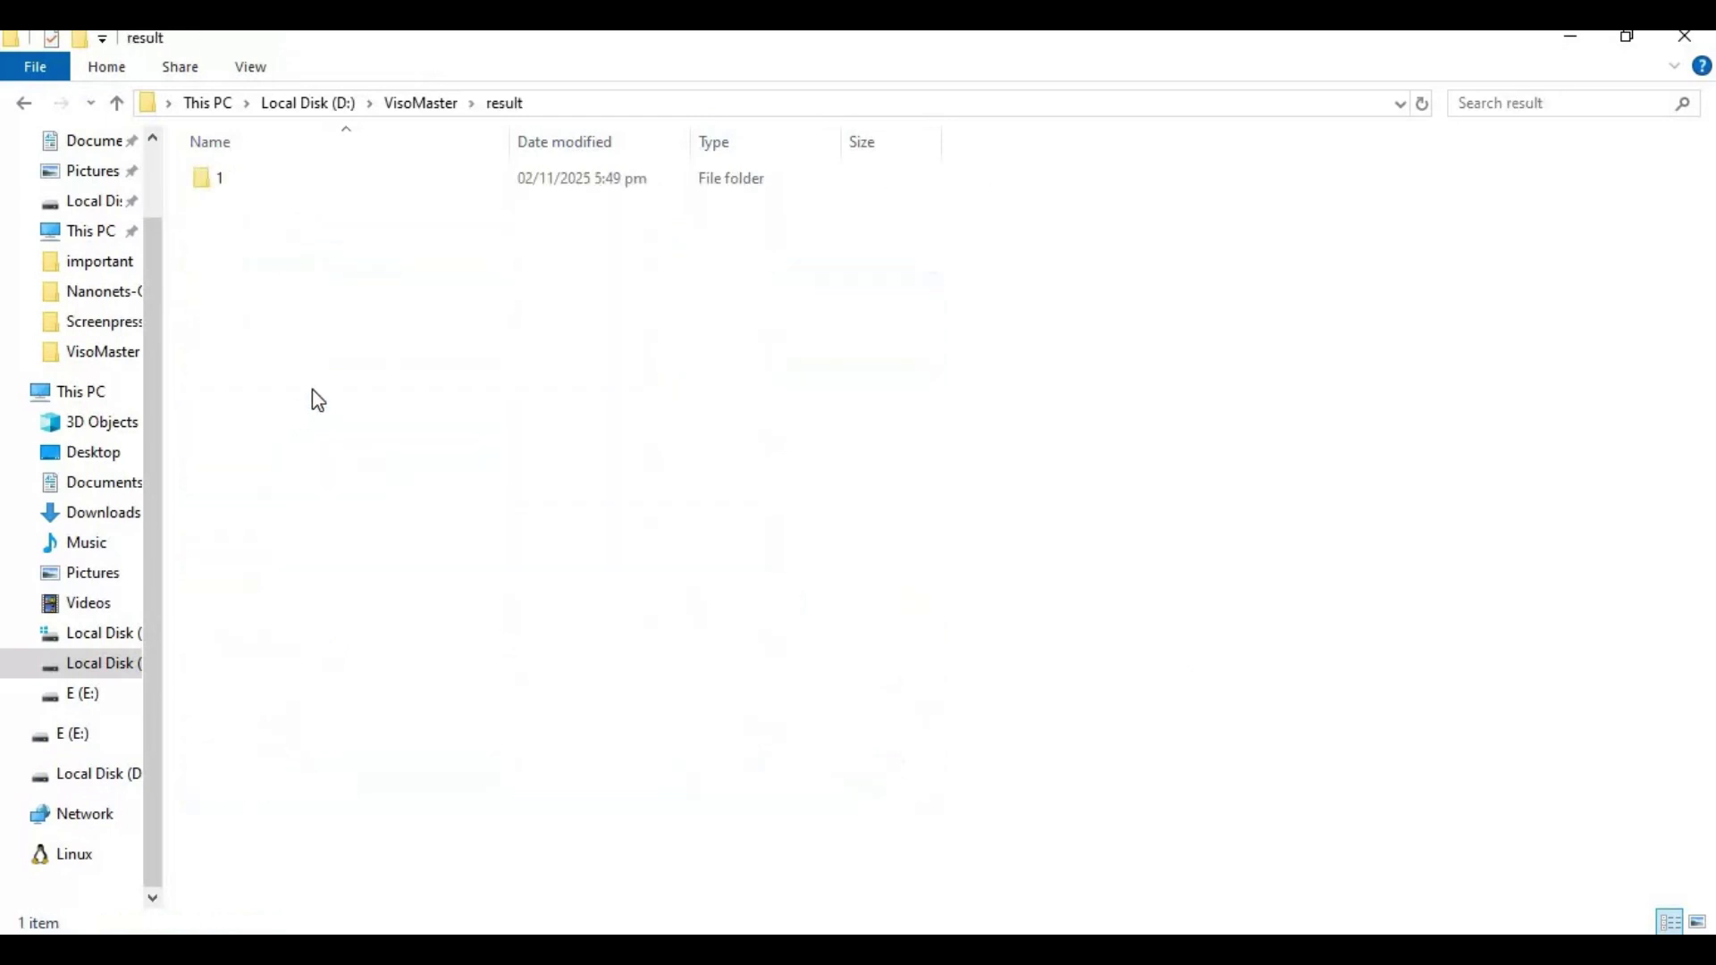
click(201, 182)
double_click(202, 183)
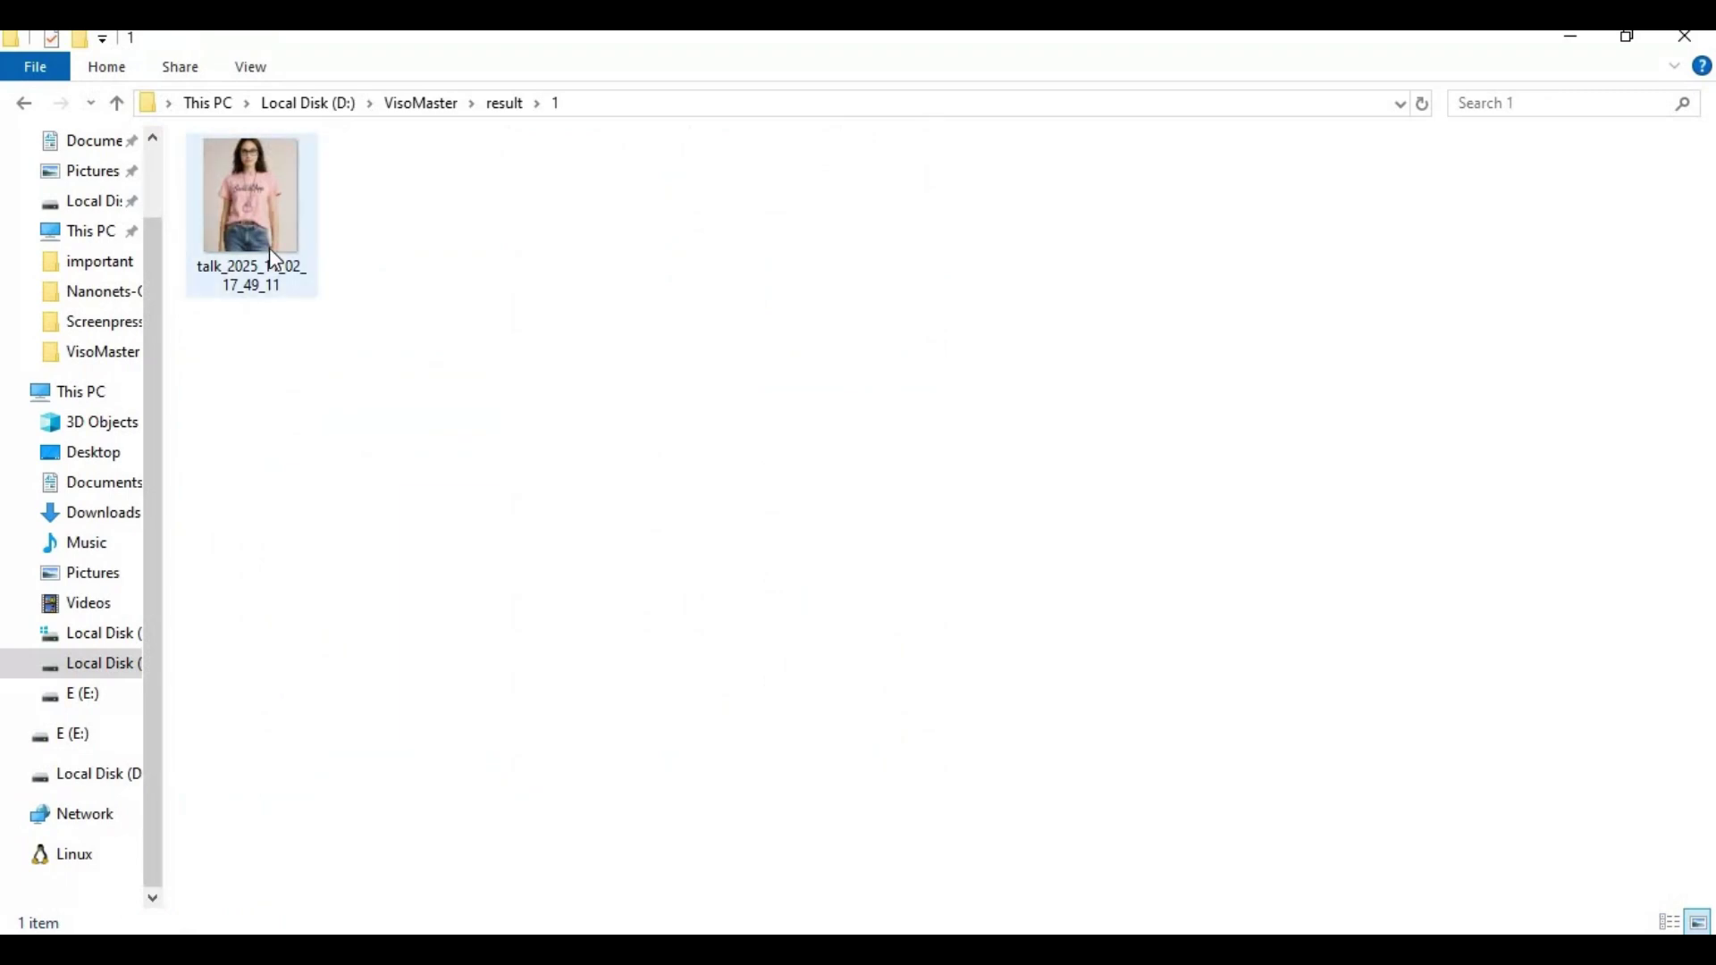
click(1686, 37)
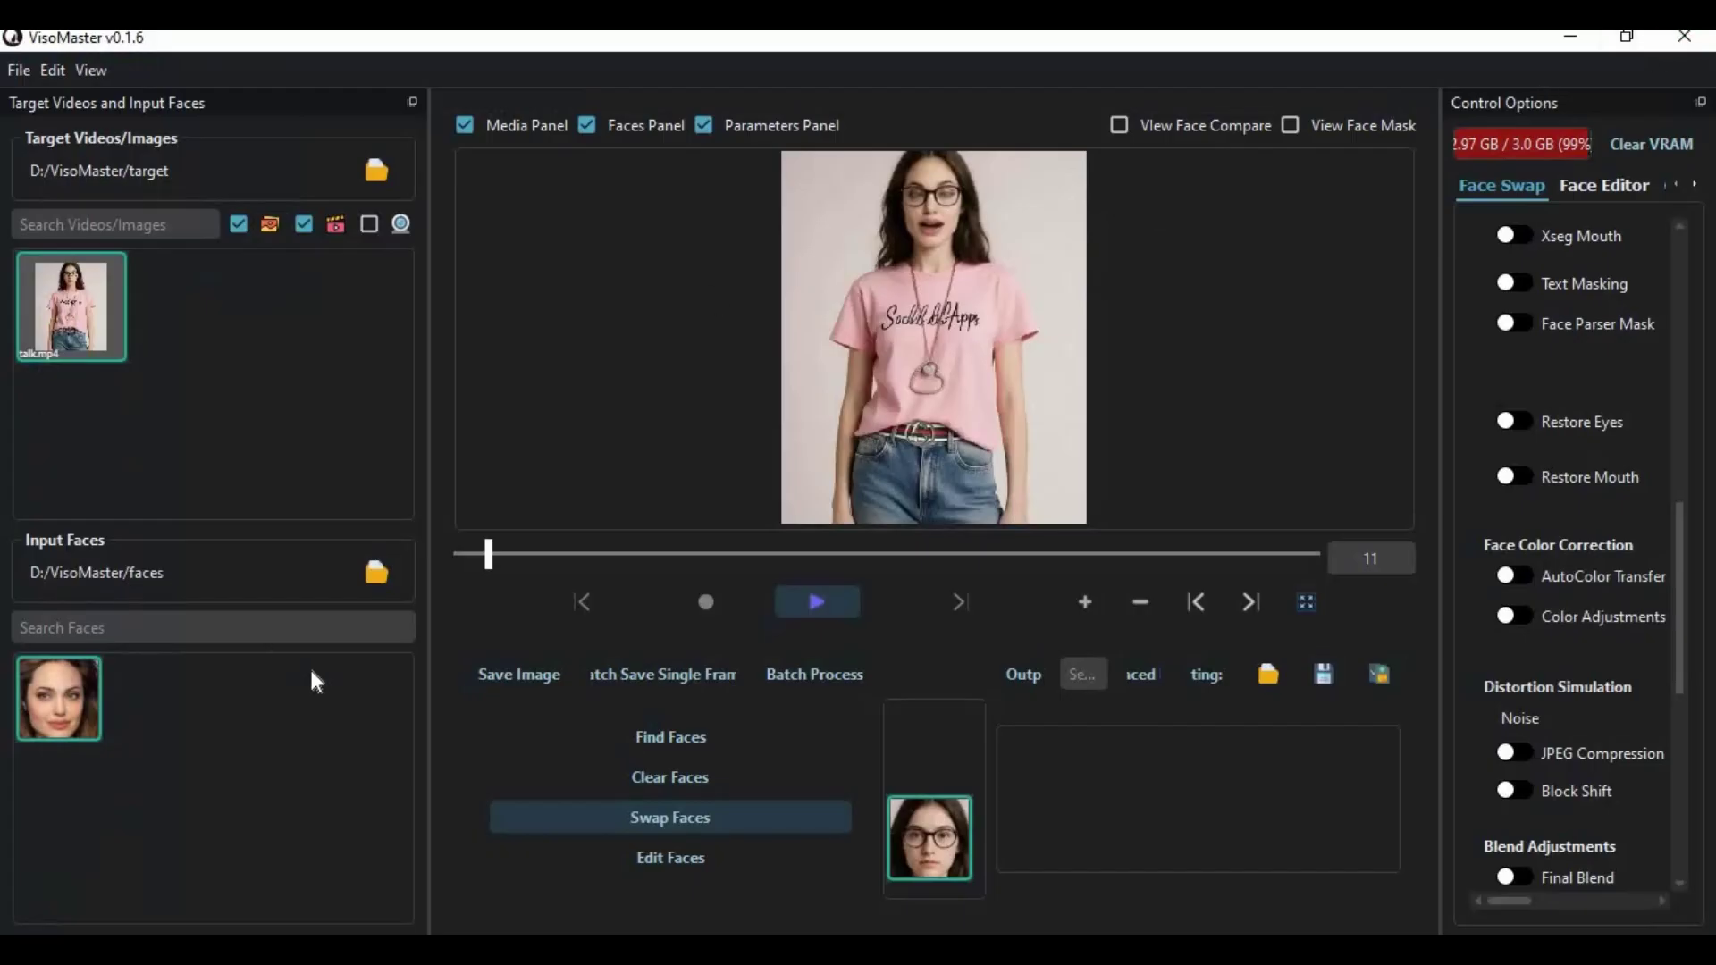
click(369, 224)
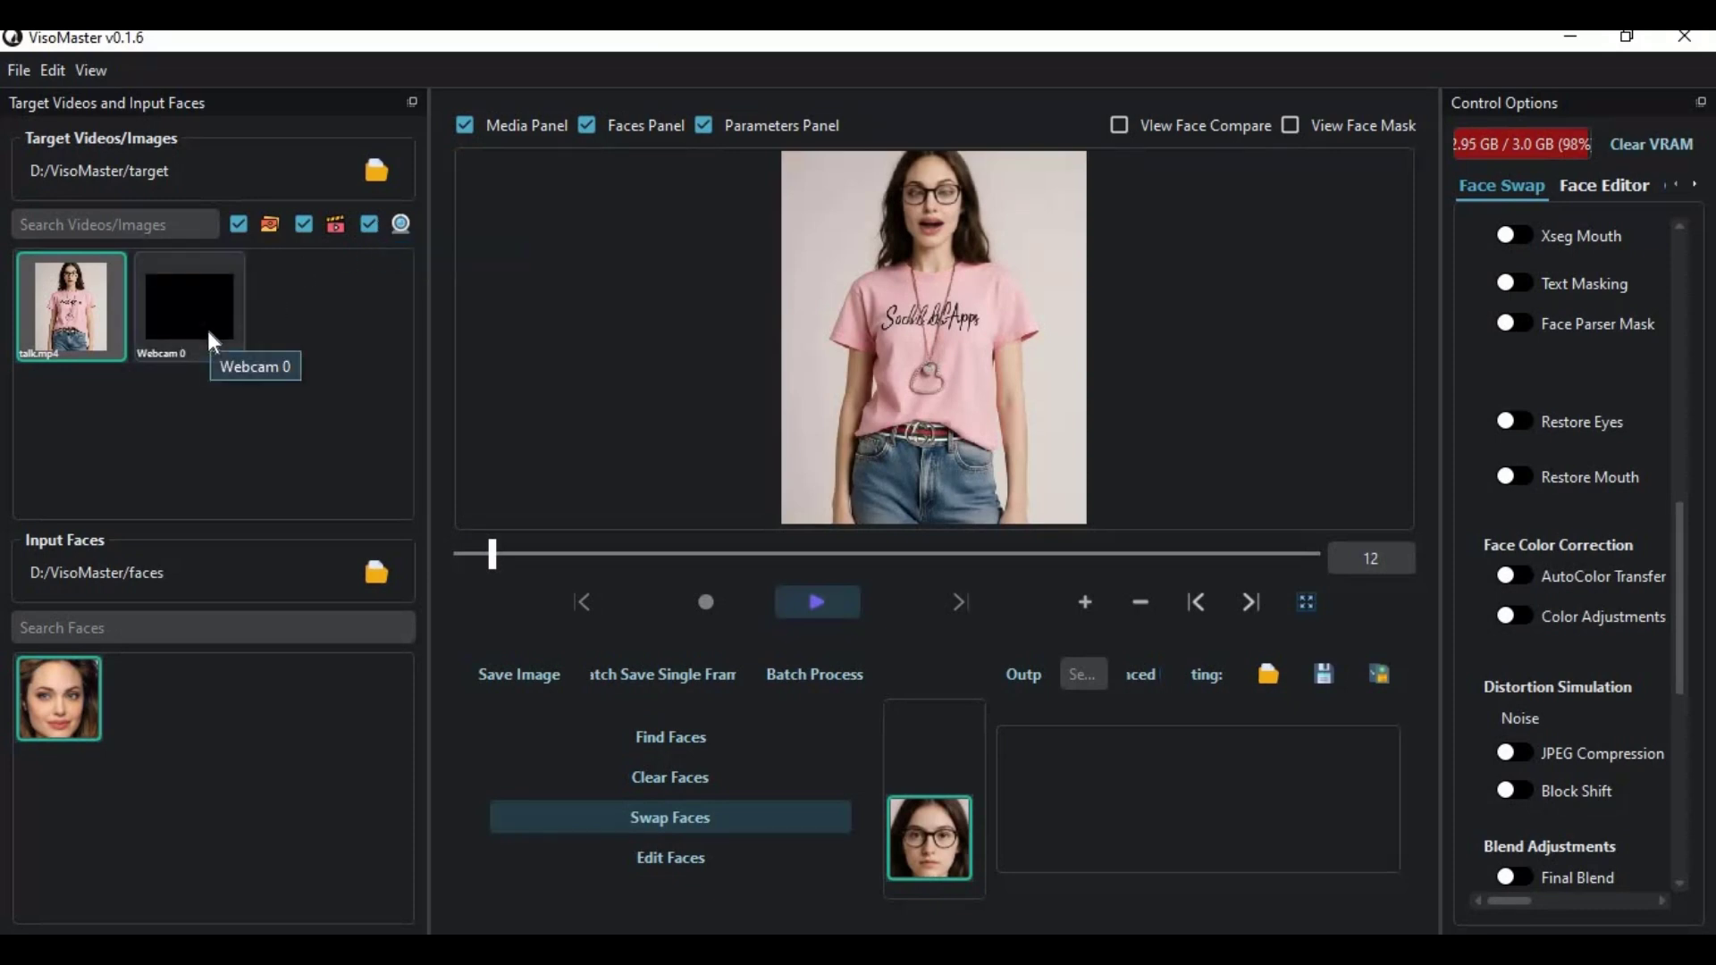
click(204, 322)
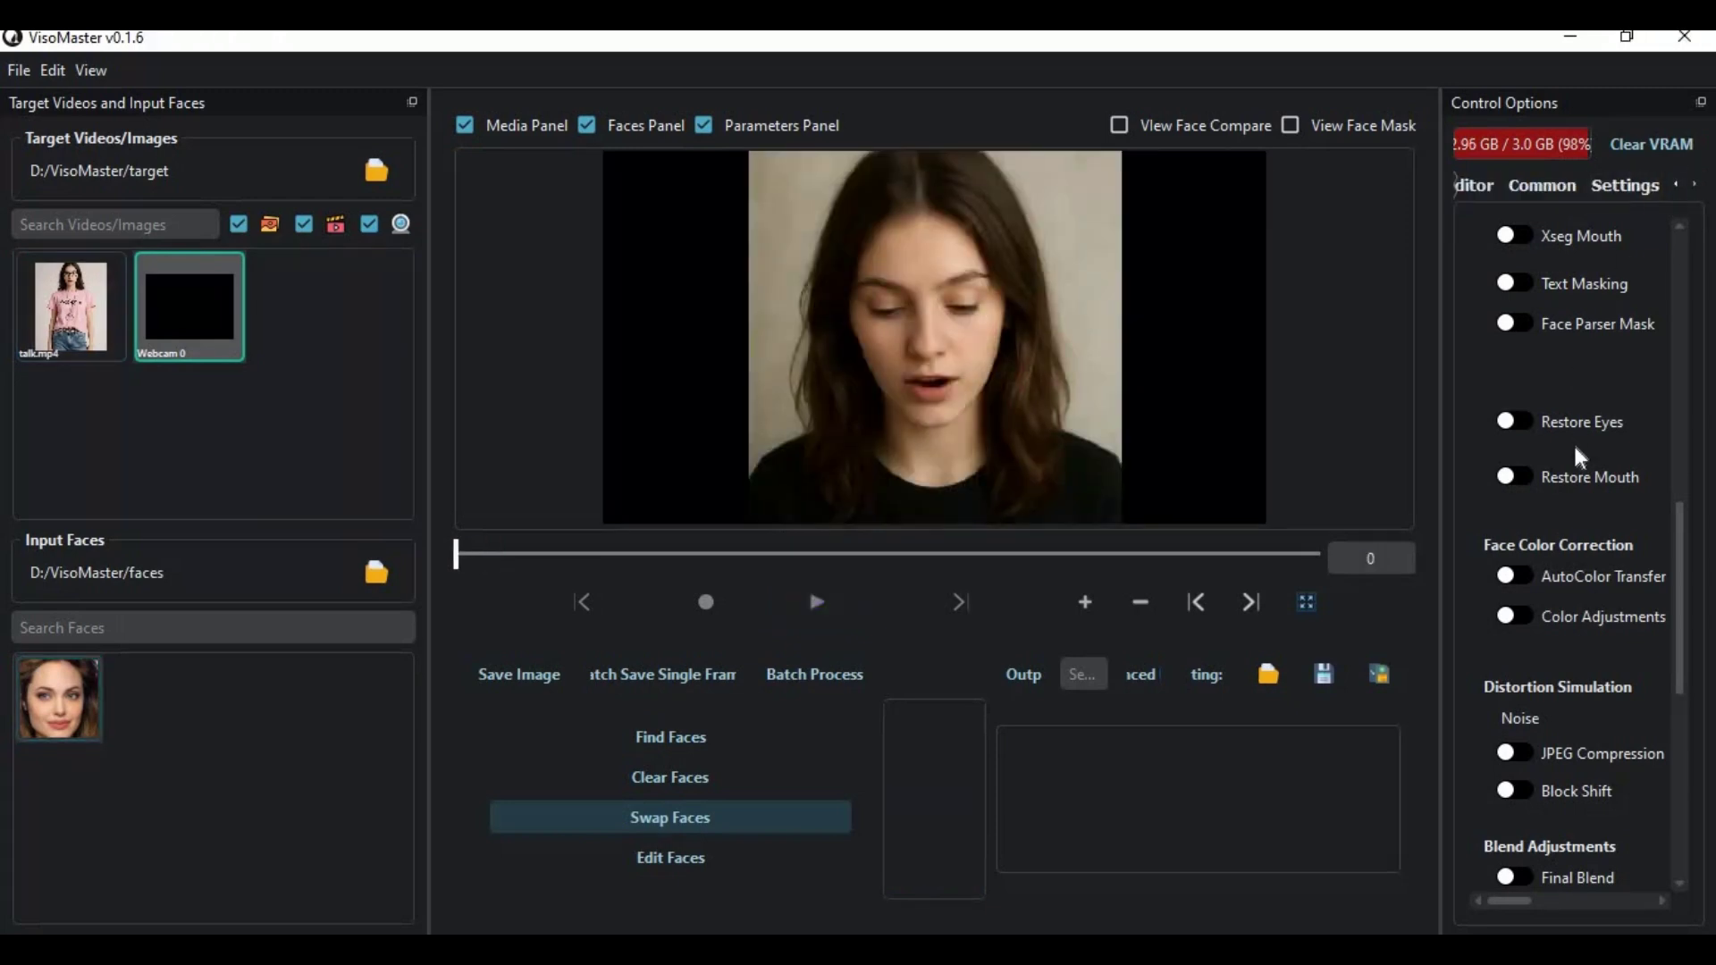
scroll(1572, 441, up, 3)
scroll(1573, 446, up, 3)
scroll(1574, 446, up, 1)
scroll(1575, 447, down, 2)
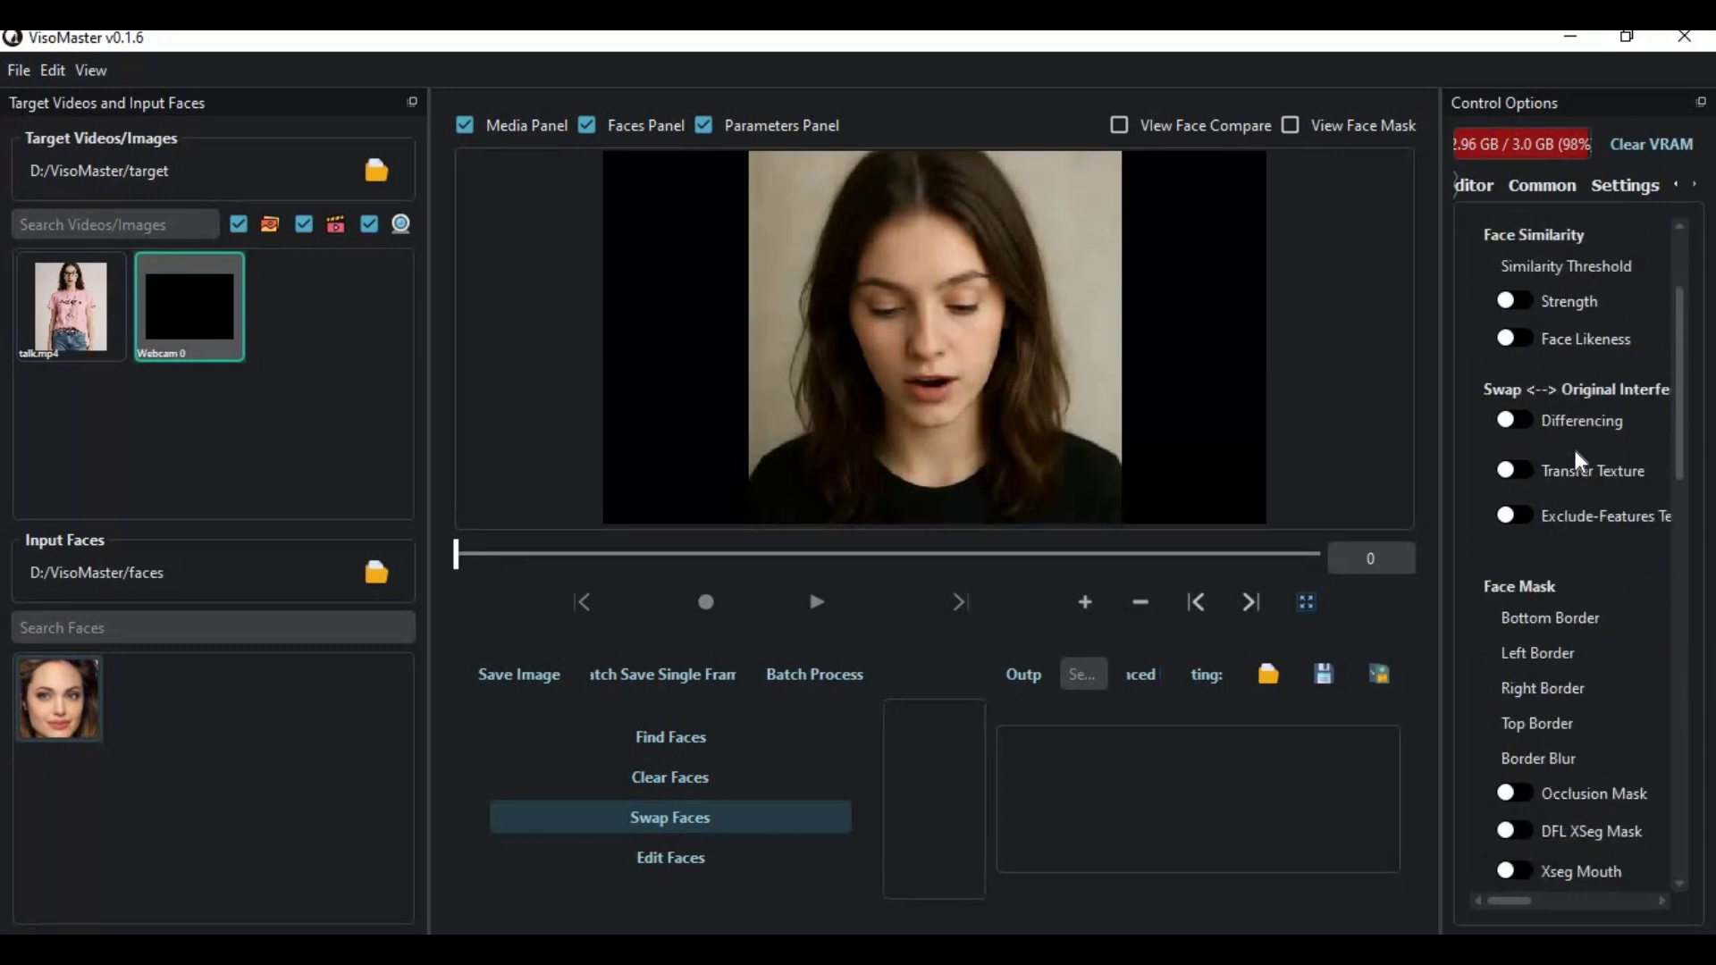
scroll(1573, 445, down, 2)
scroll(1571, 445, down, 3)
scroll(1573, 445, down, 2)
scroll(1573, 445, down, 2)
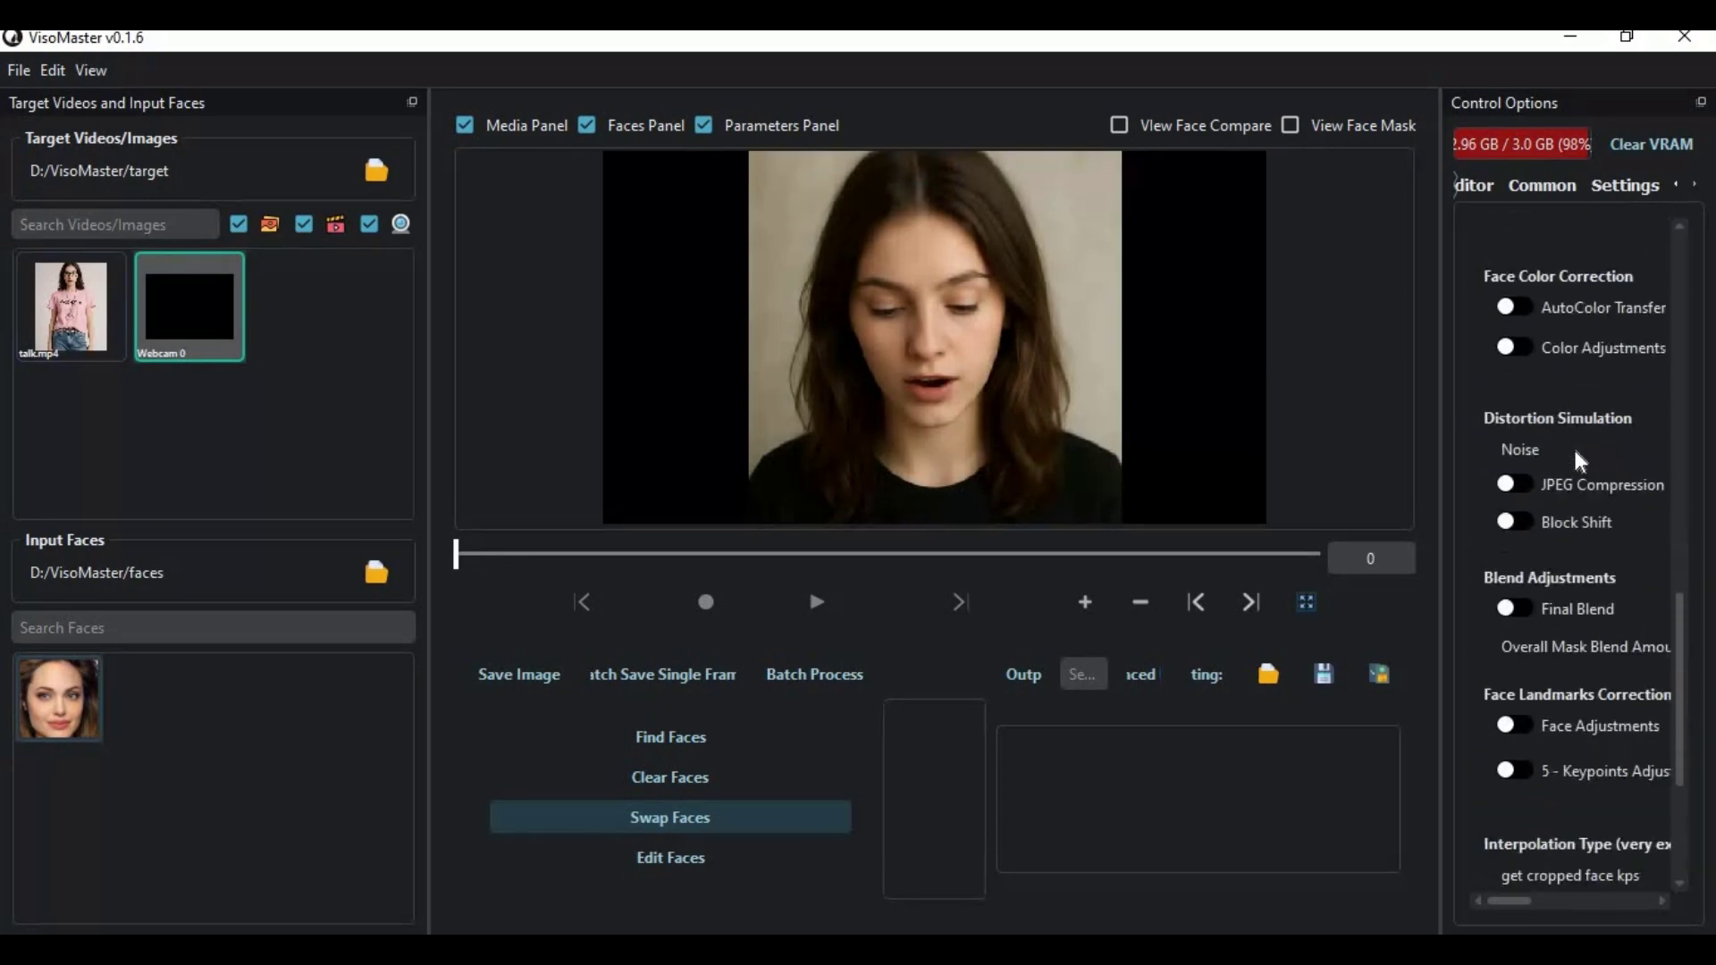
scroll(1572, 445, down, 2)
scroll(1574, 449, down, 1)
scroll(1574, 448, up, 2)
scroll(1571, 446, up, 3)
scroll(1573, 450, up, 3)
scroll(1573, 446, up, 2)
scroll(1572, 446, up, 2)
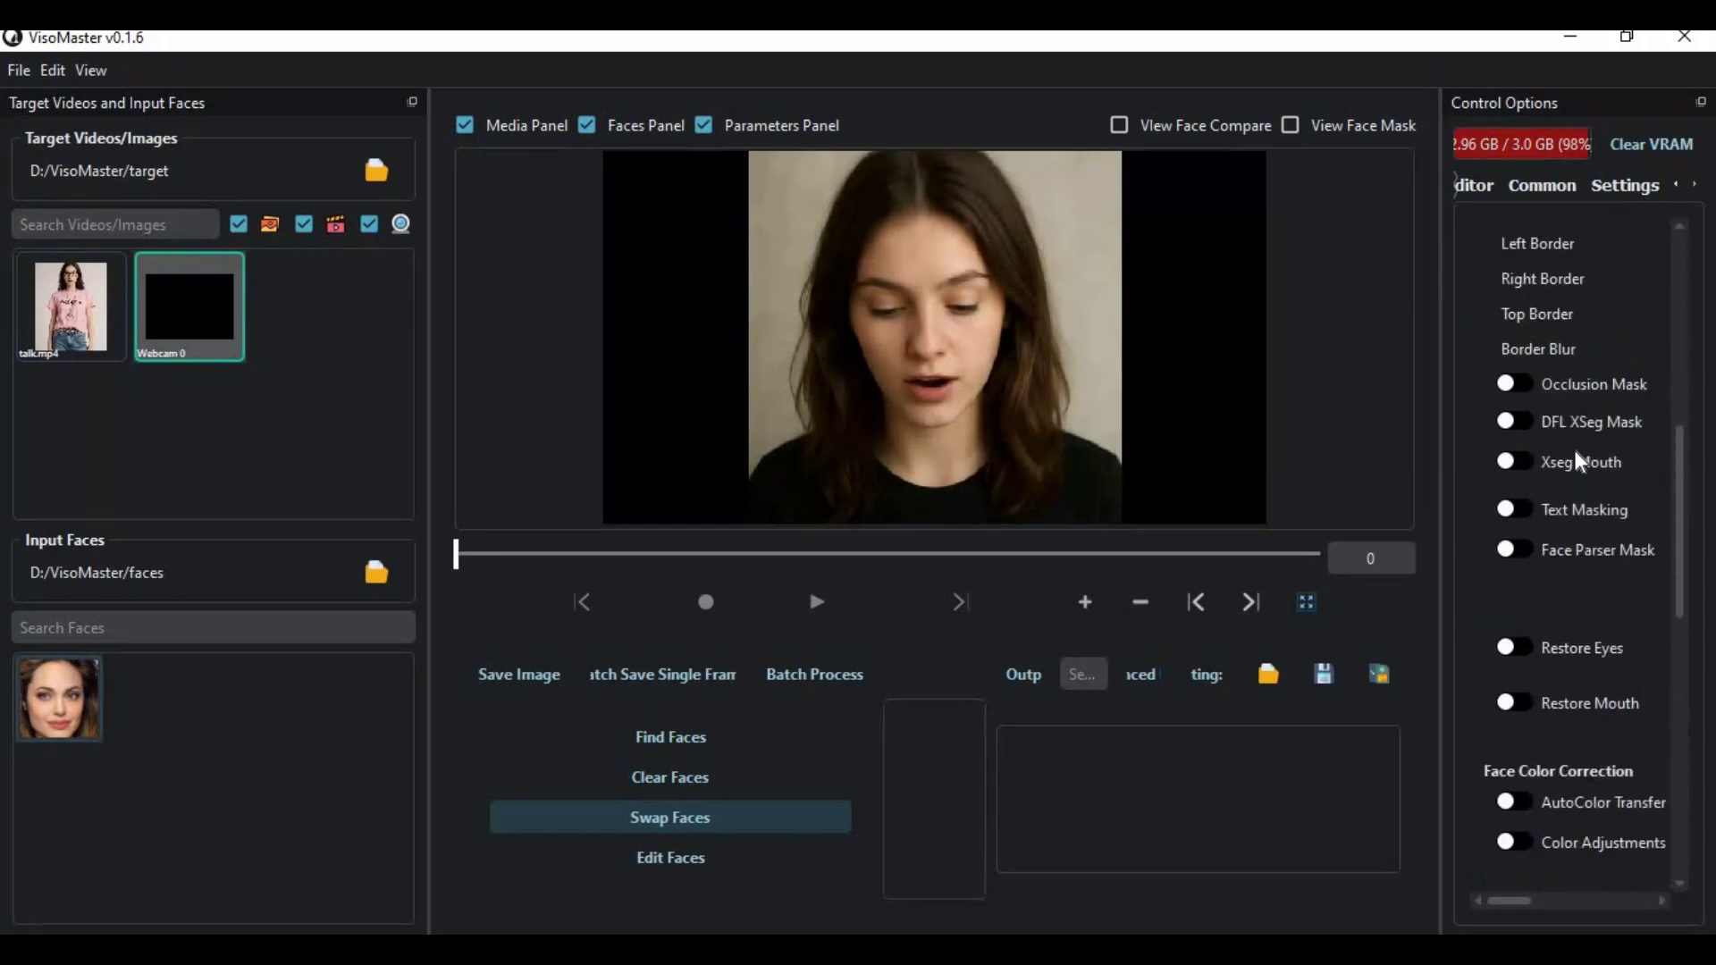
scroll(1571, 445, up, 2)
scroll(1572, 445, up, 2)
scroll(1573, 445, up, 3)
scroll(1572, 446, up, 1)
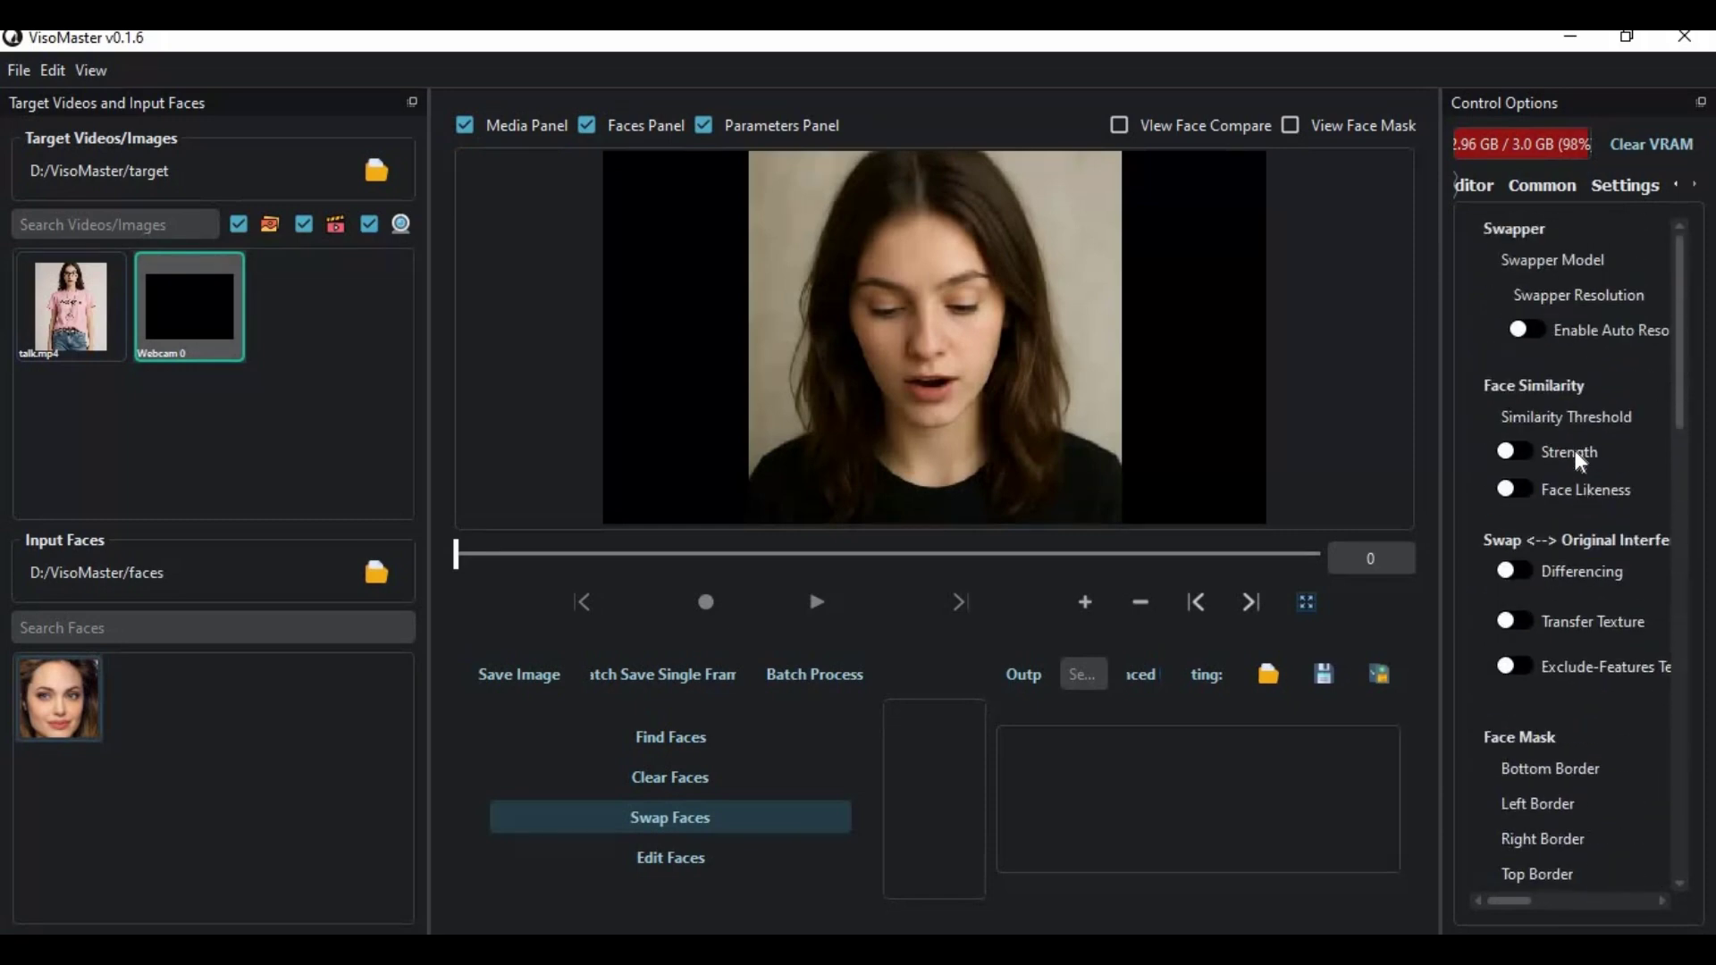
click(1625, 185)
scroll(1602, 463, up, 1)
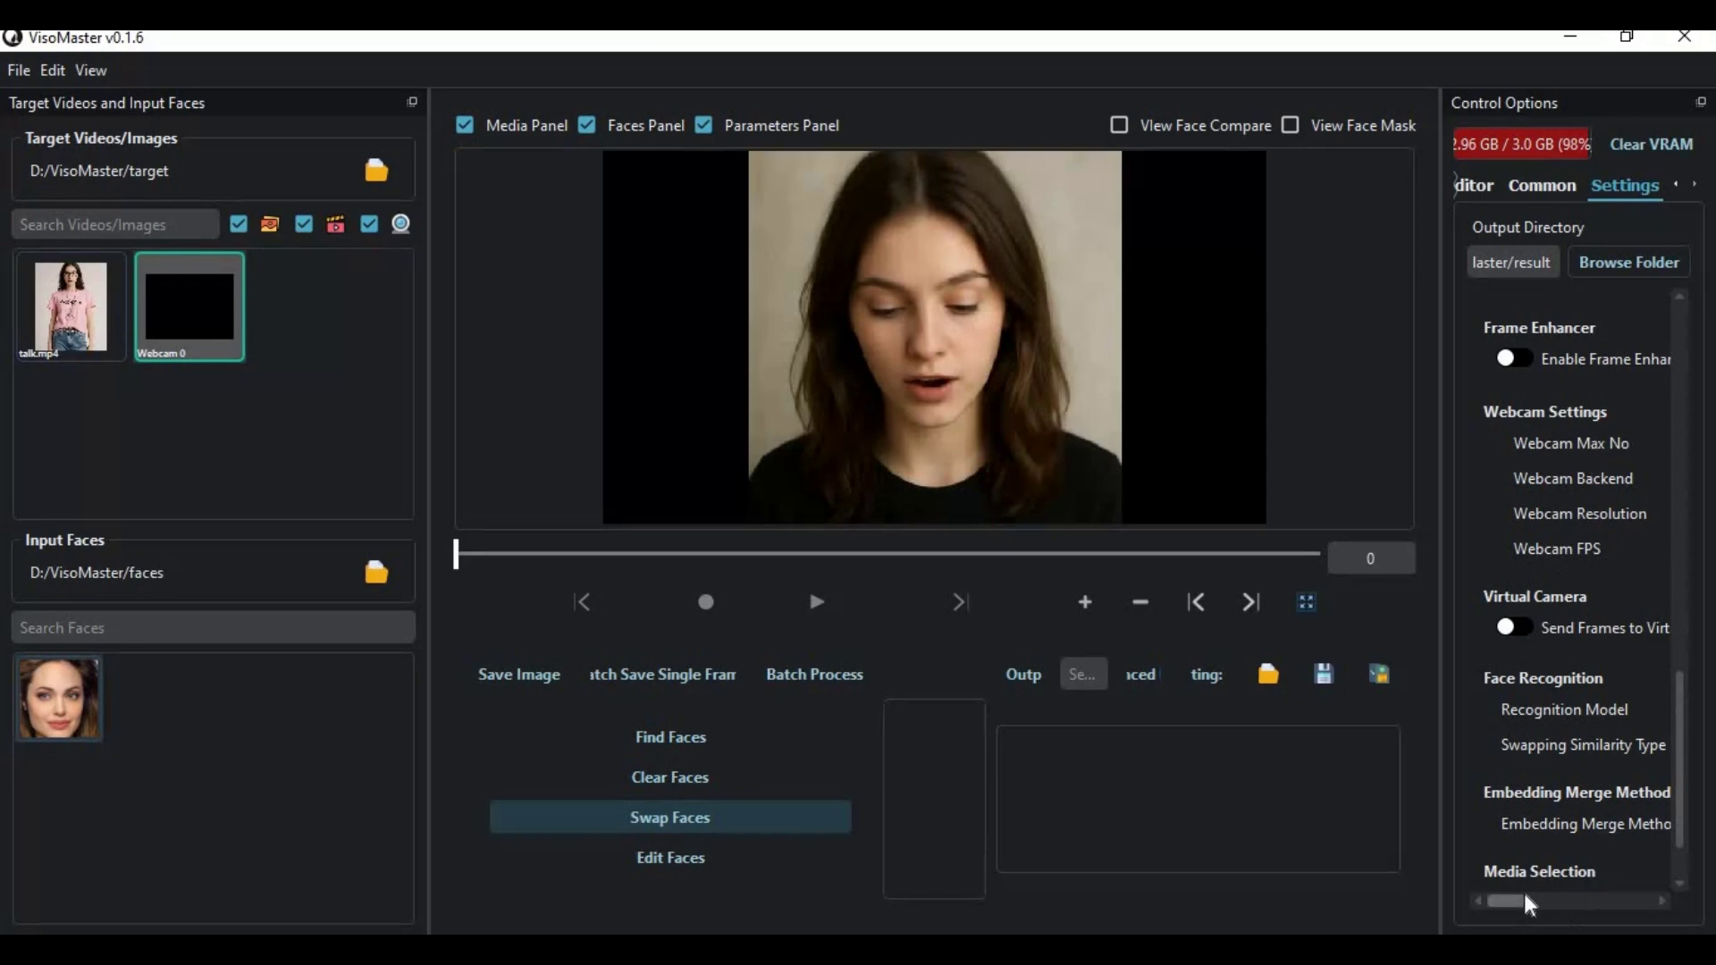
mouse_move(1515, 902)
mouse_down()
mouse_move(1635, 901)
mouse_move(1587, 901)
mouse_up()
Keep webcam max number 1, 1280x720 and 30 fps, start the webcam, and detect its face.
click(1543, 439)
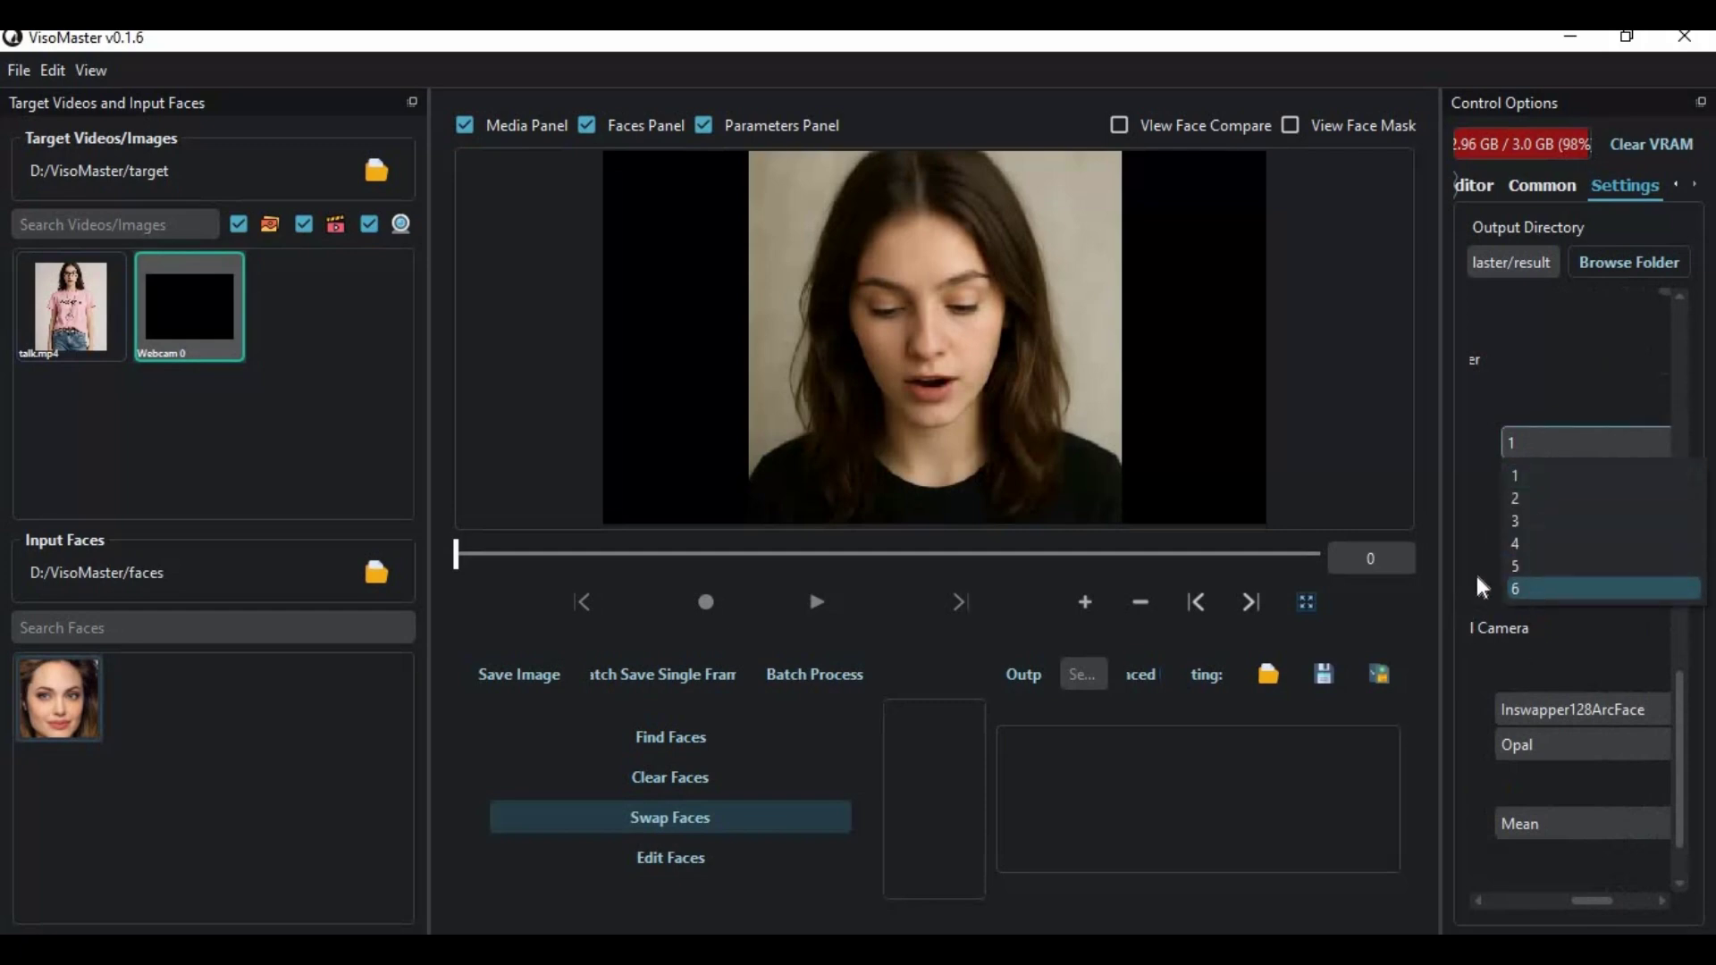
click(1476, 576)
click(1554, 511)
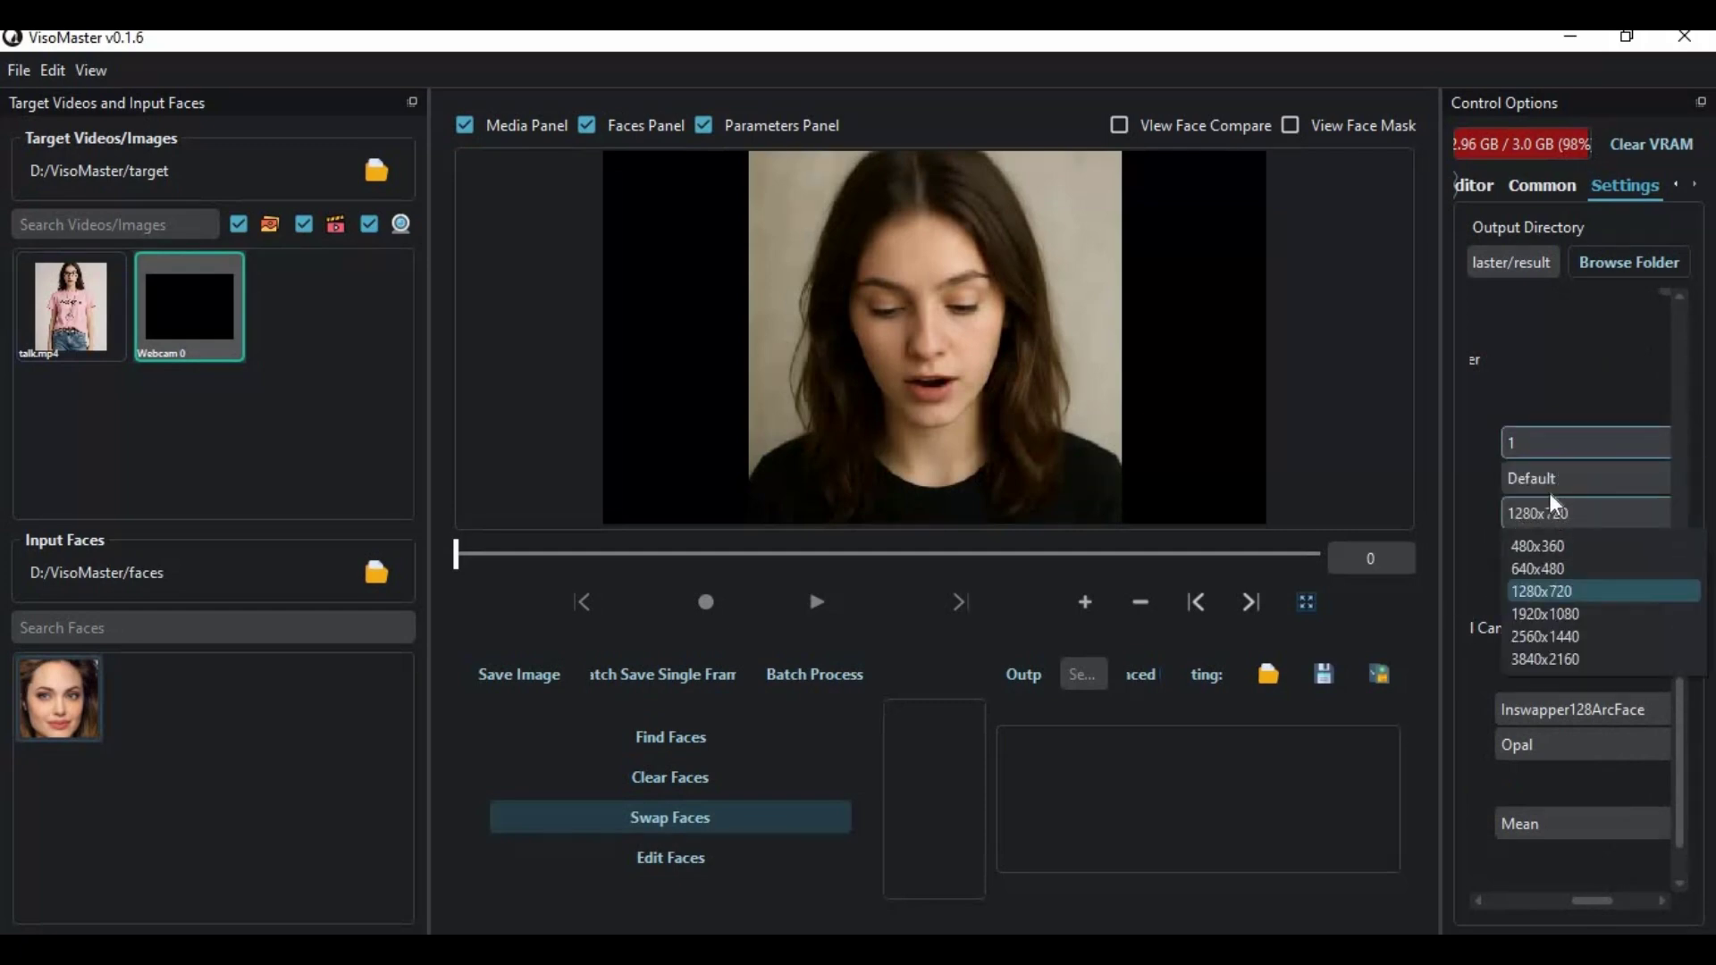
click(1481, 476)
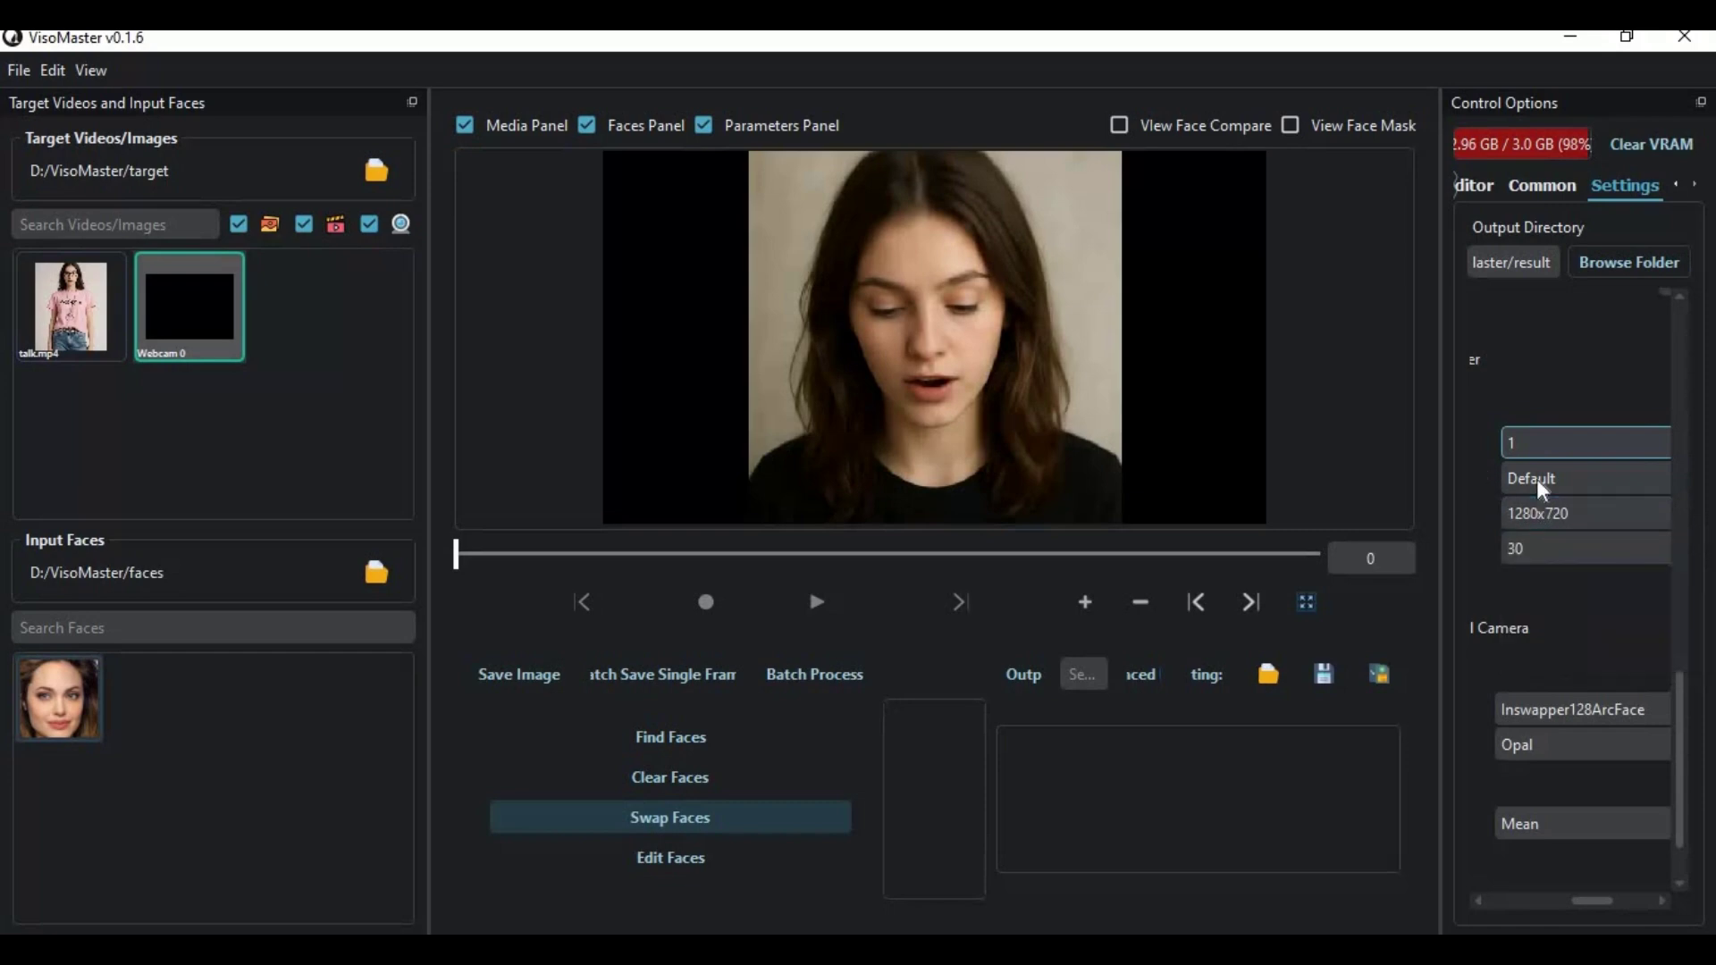
click(1524, 546)
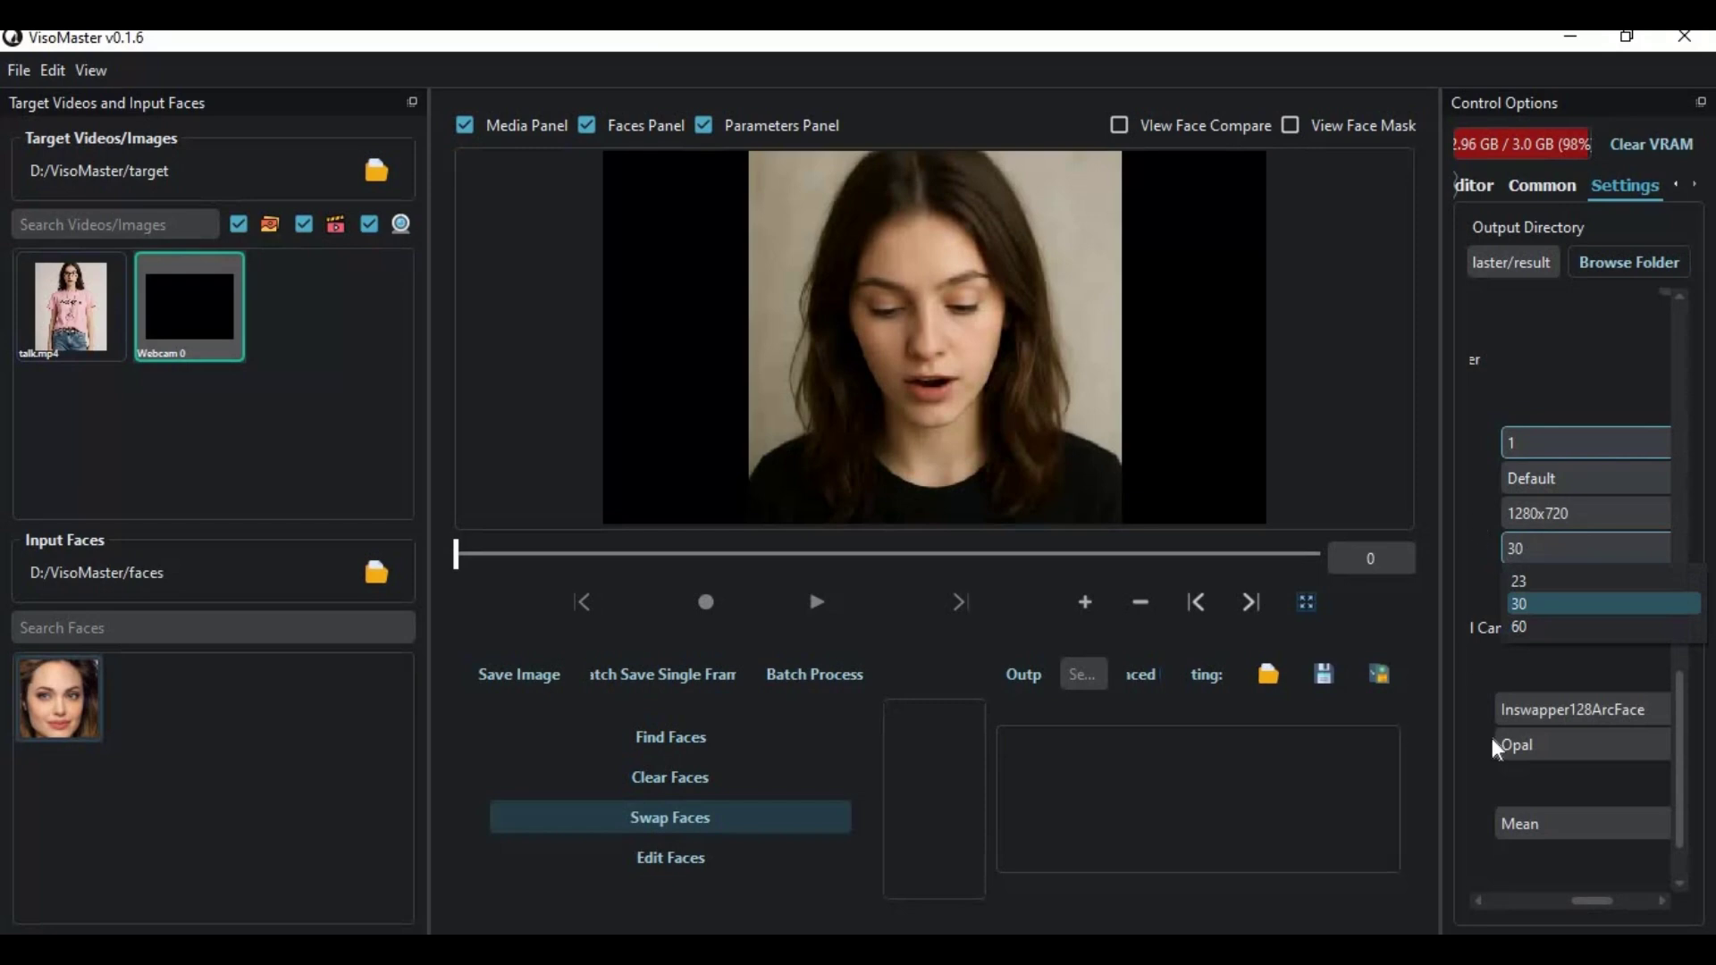
click(1471, 514)
click(1493, 895)
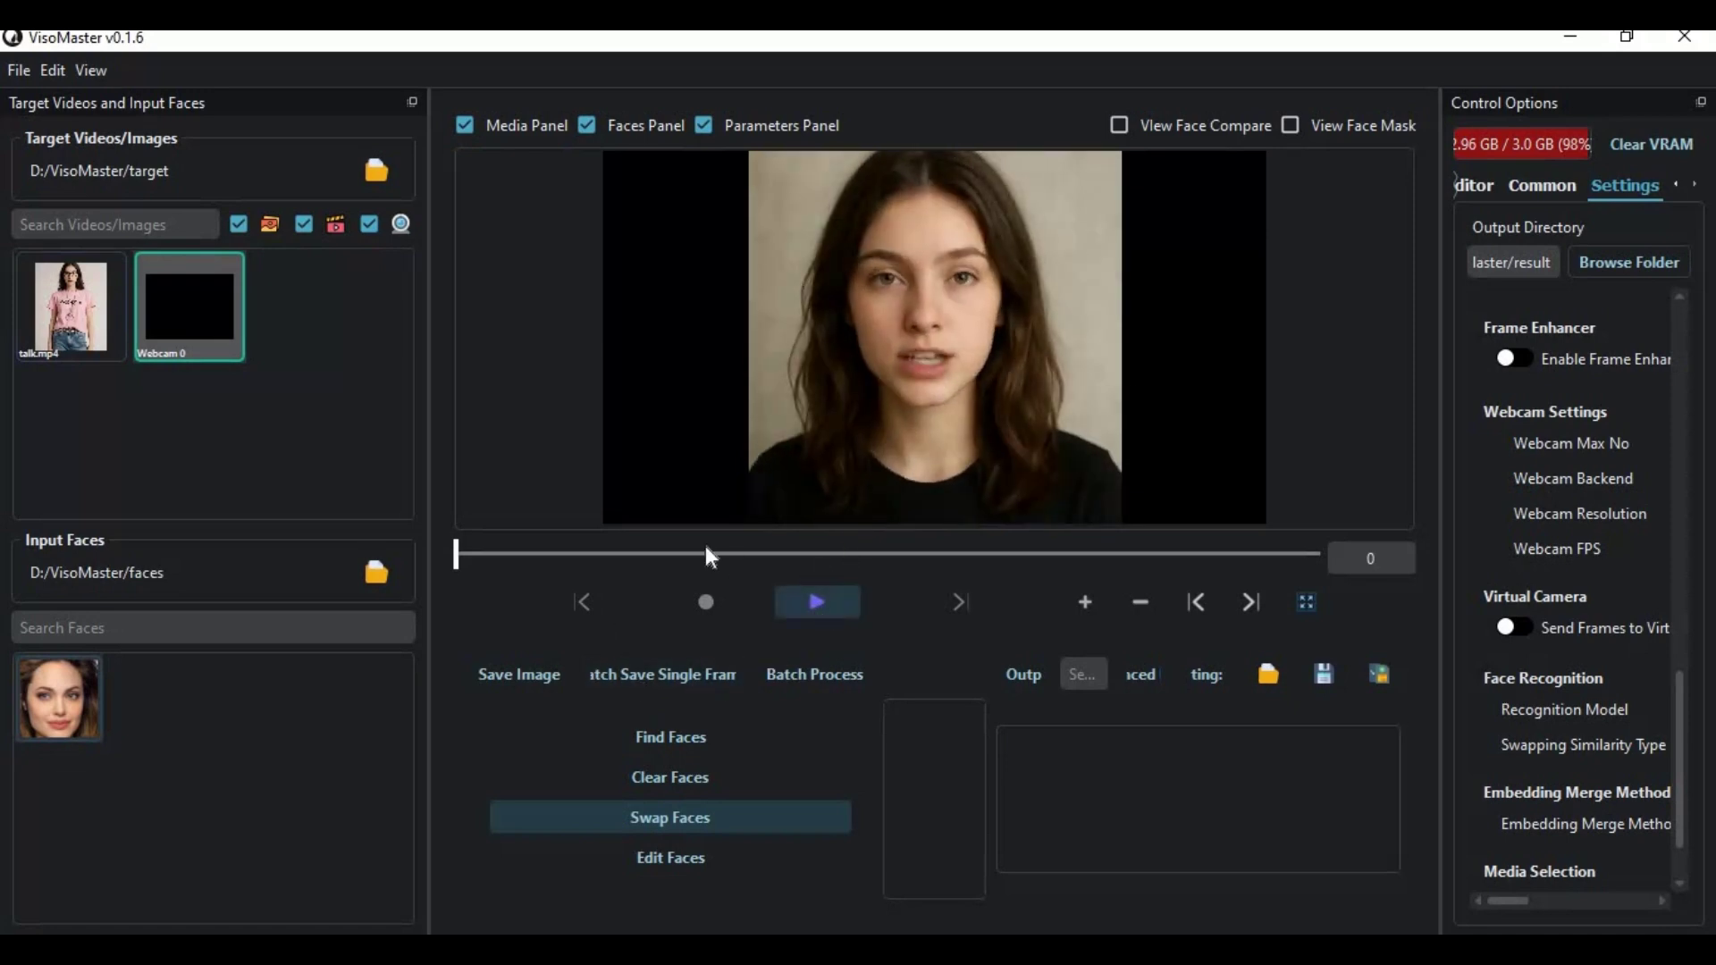
click(666, 742)
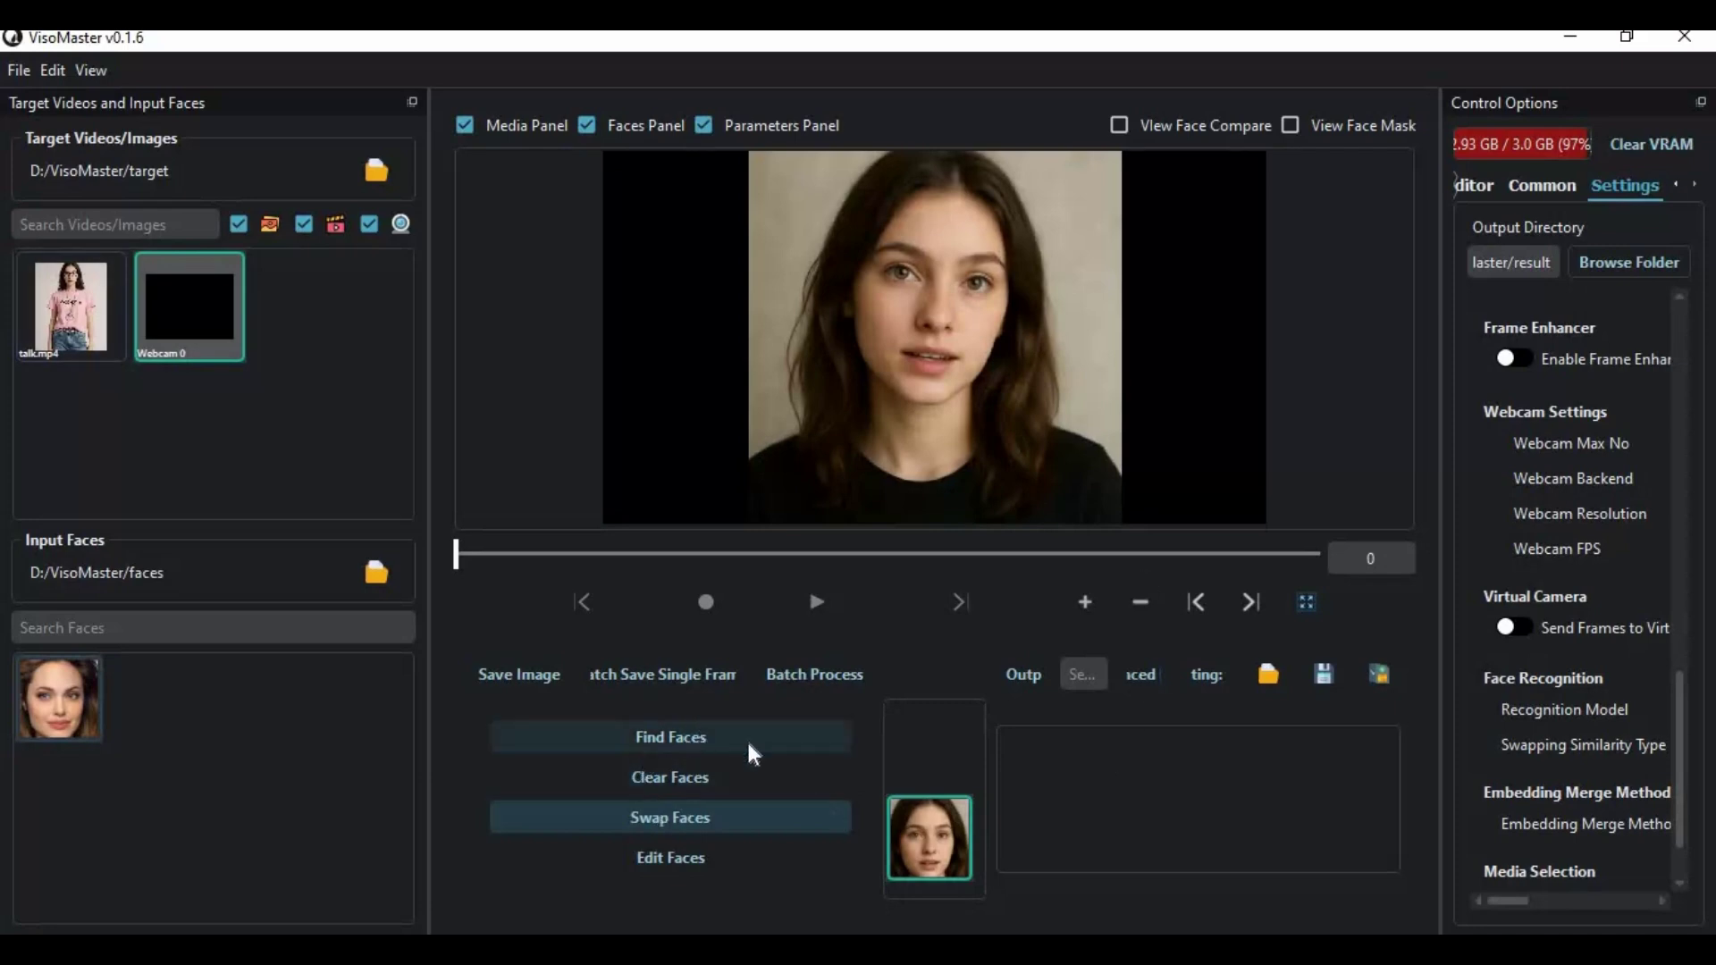
Select the source face thumbnail and enable sending the swapped frames to the virtual camera.
click(39, 705)
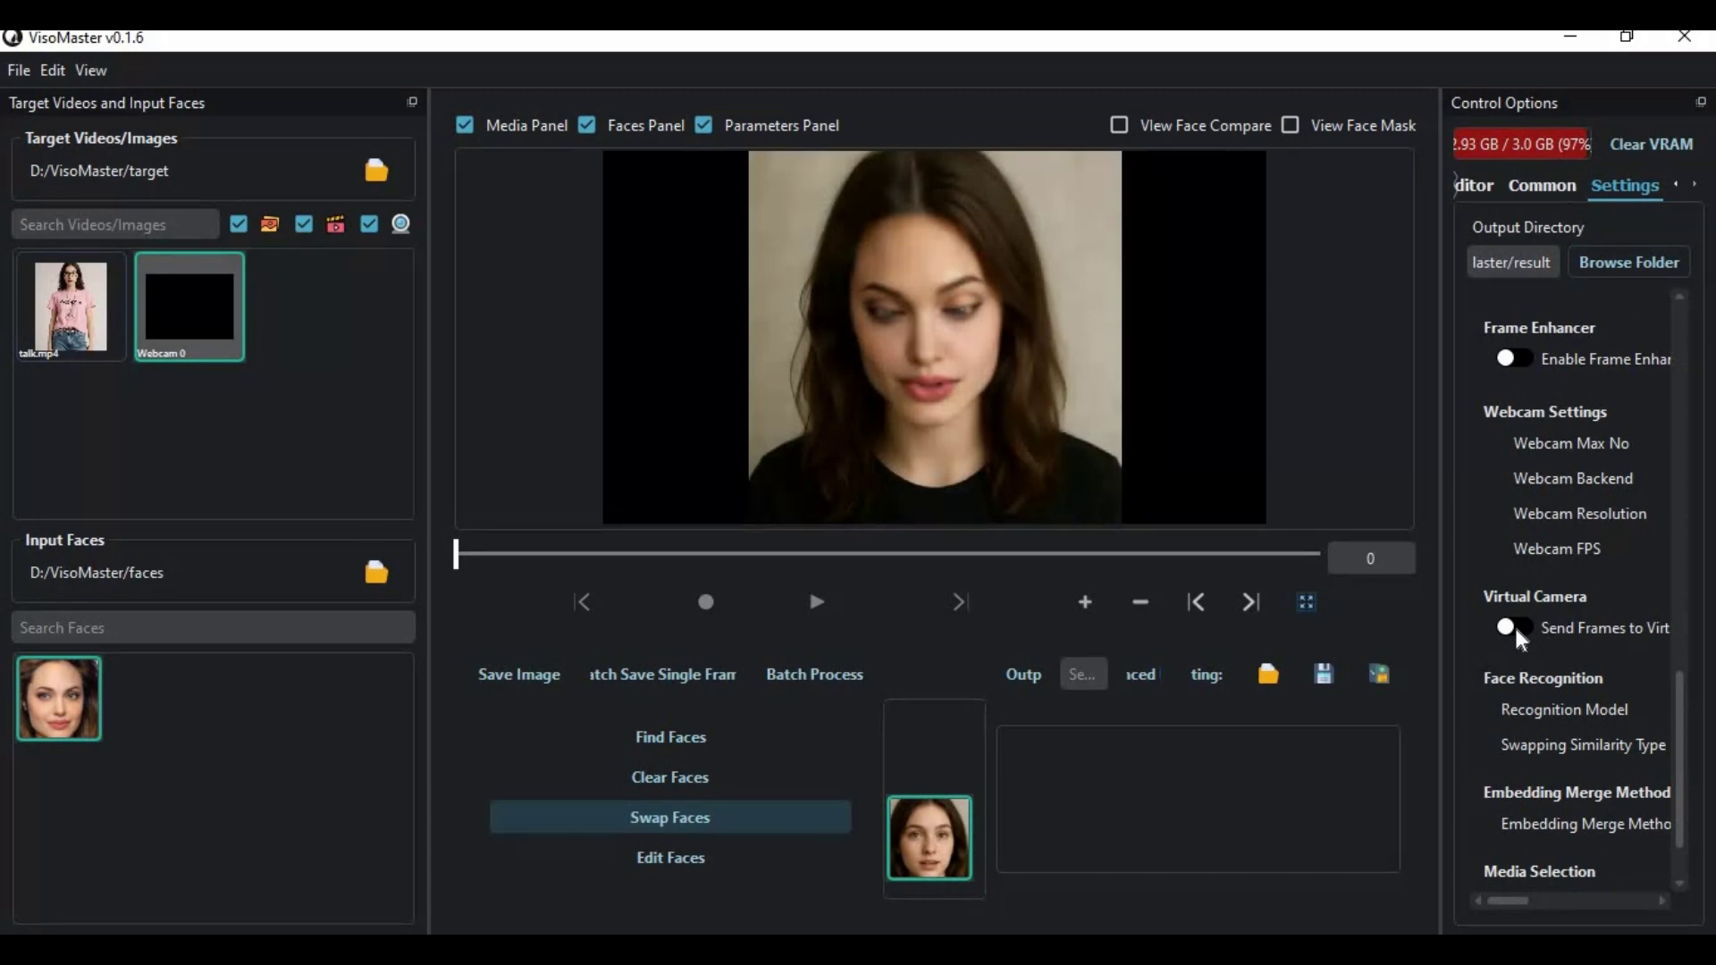
click(1510, 627)
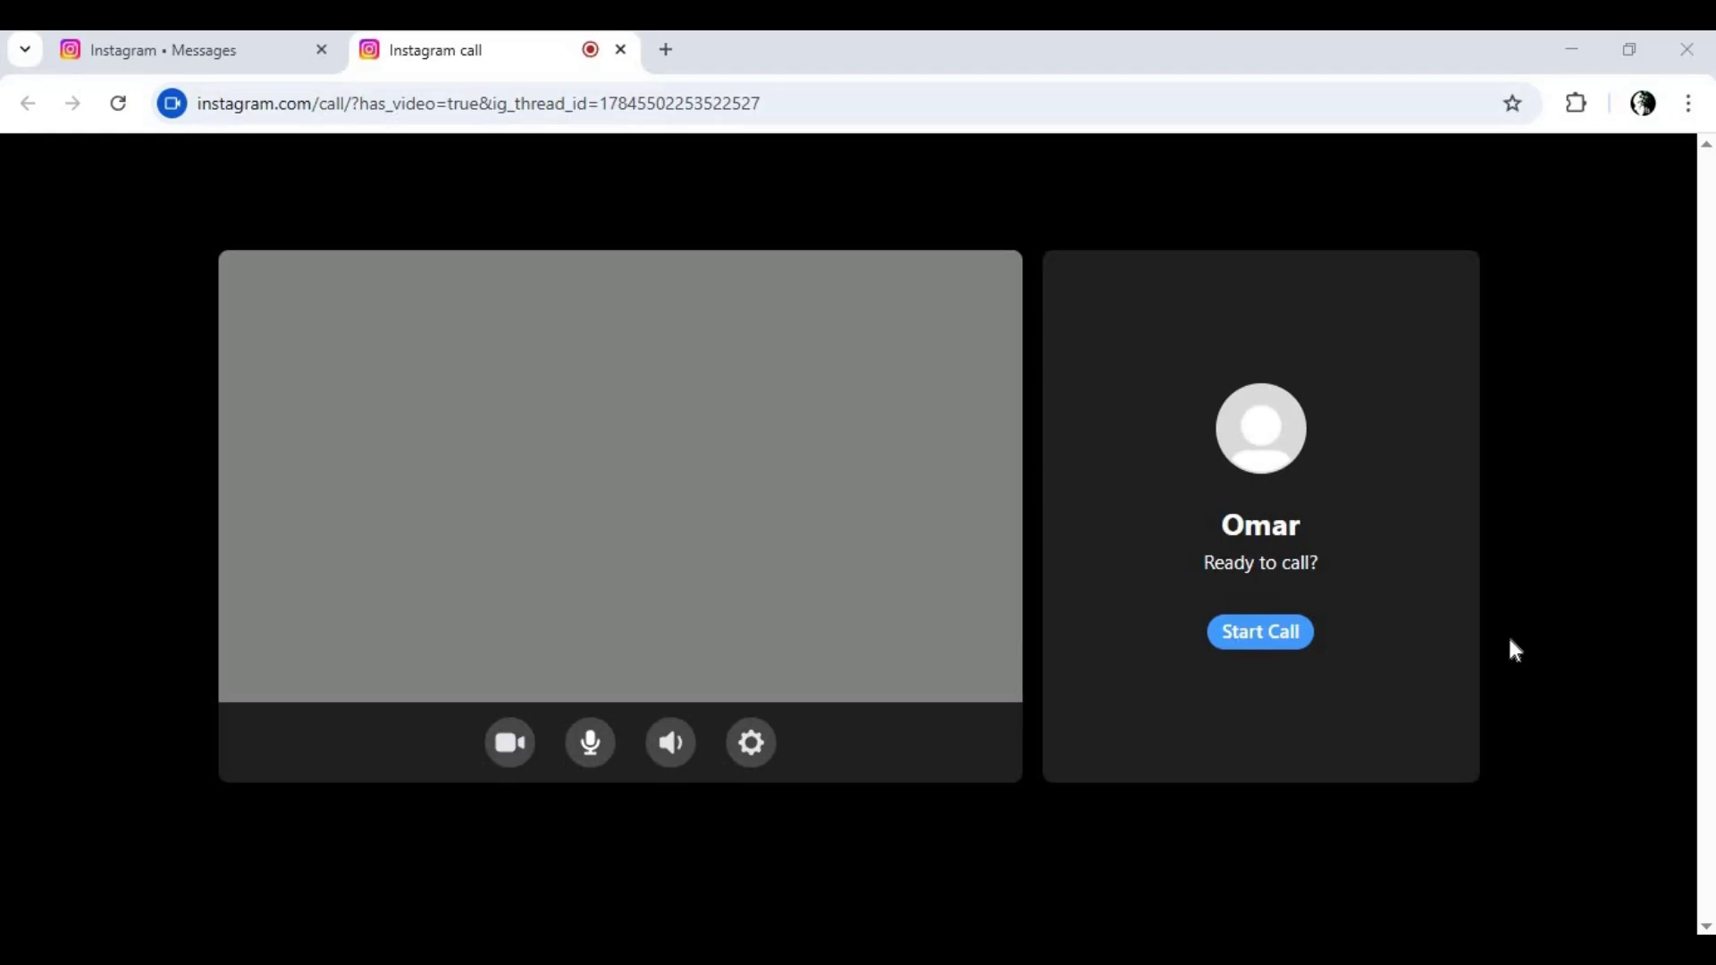
Switch the Instagram call's camera to OBS Virtual Camera and return to VisoMaster.
click(751, 740)
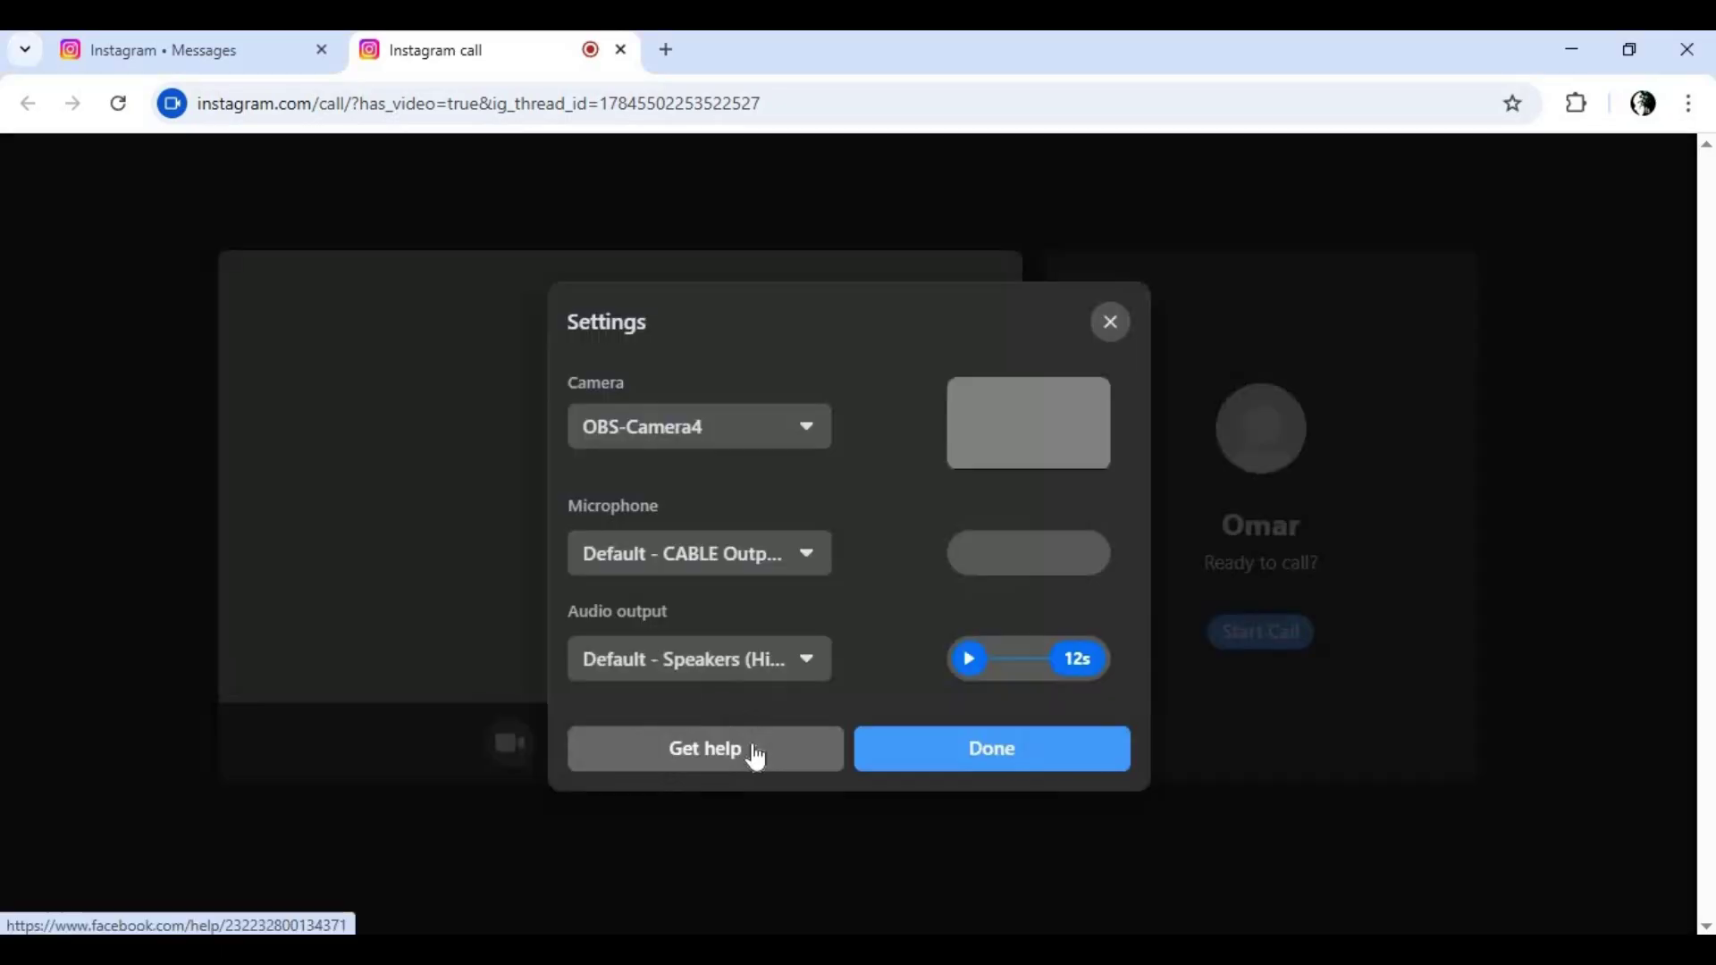
click(705, 426)
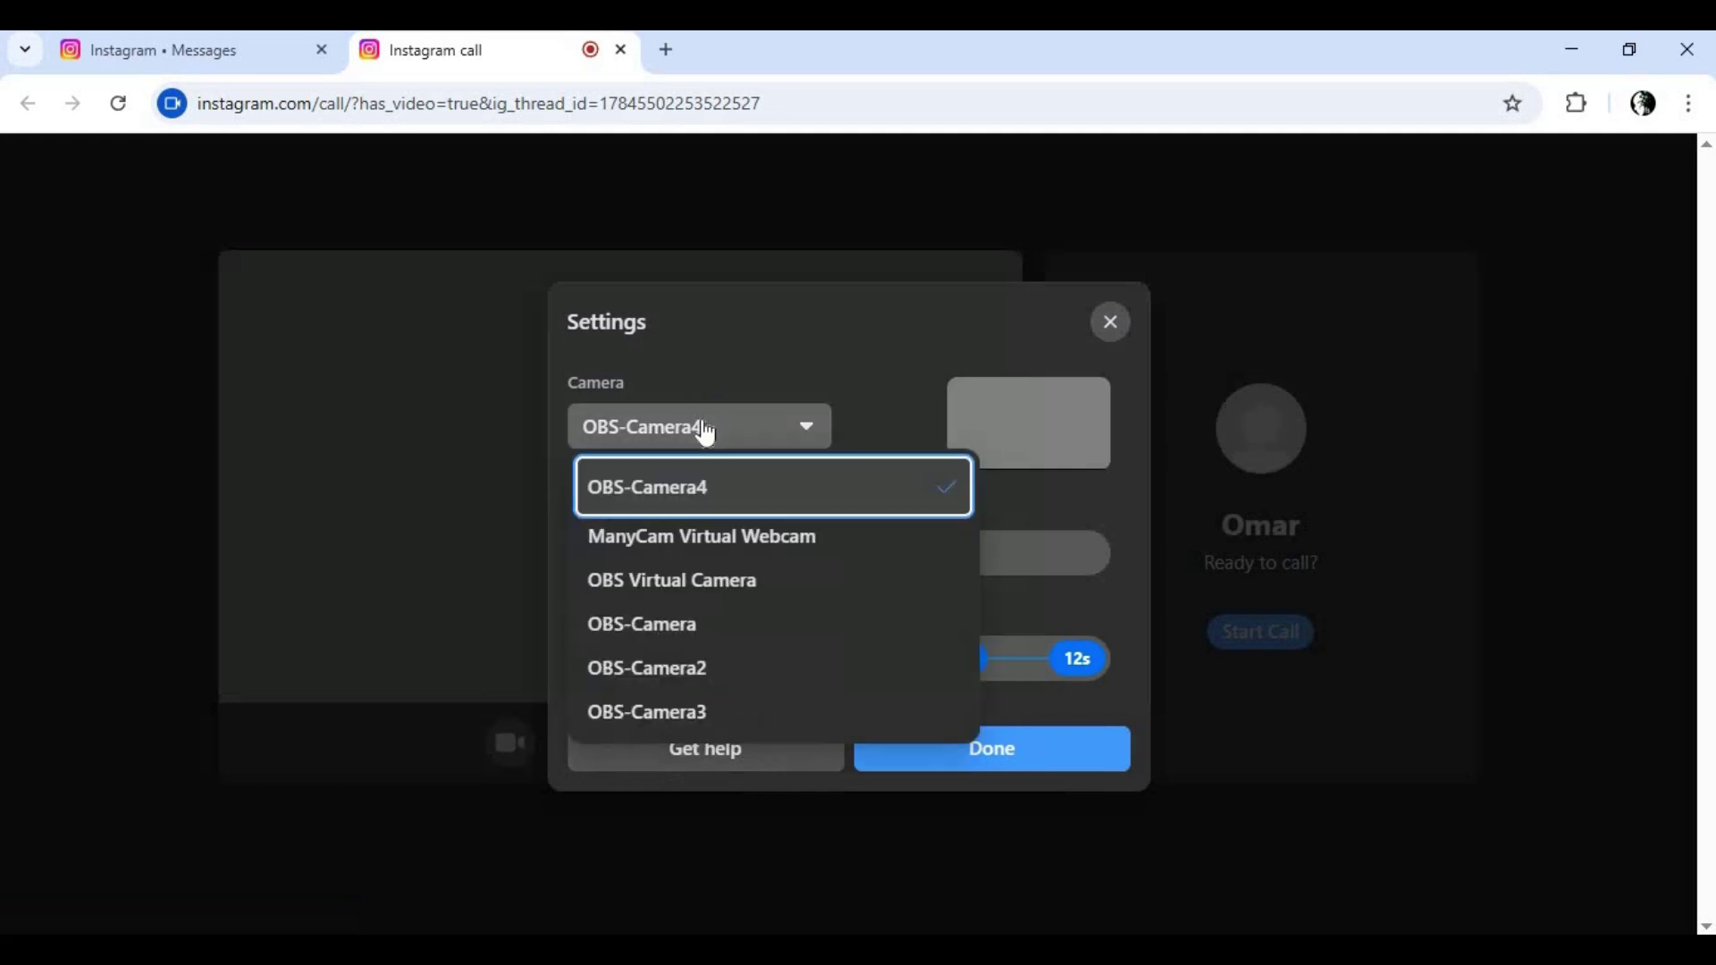
click(680, 579)
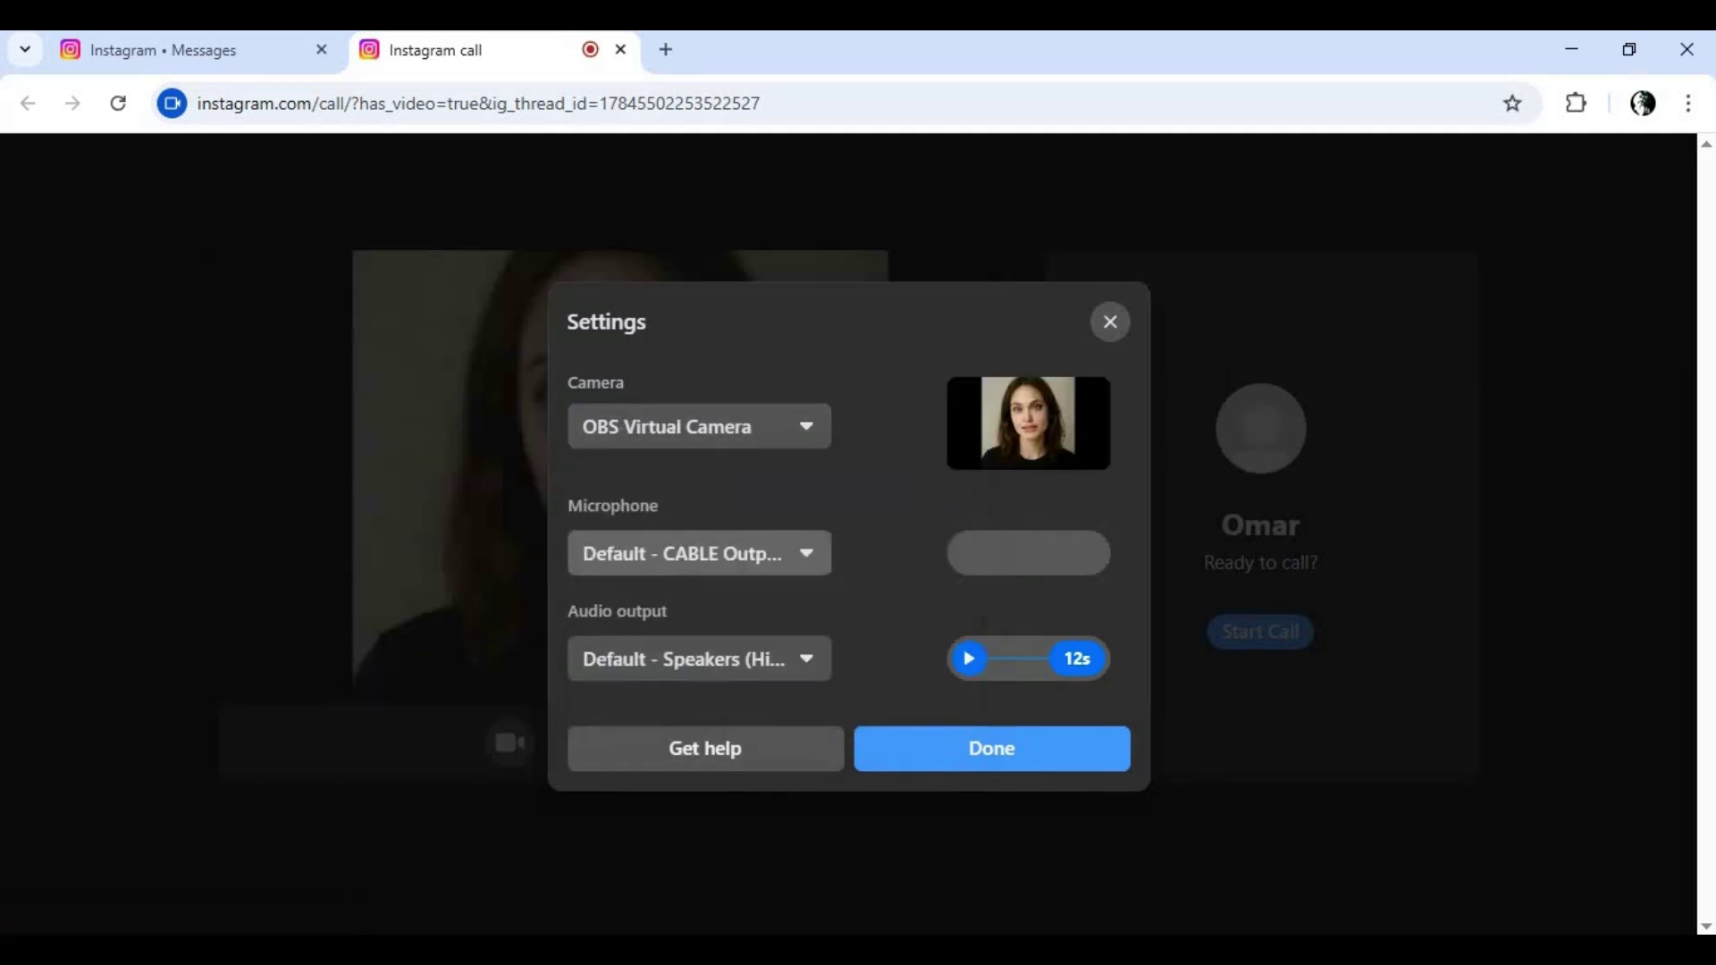
click(1007, 755)
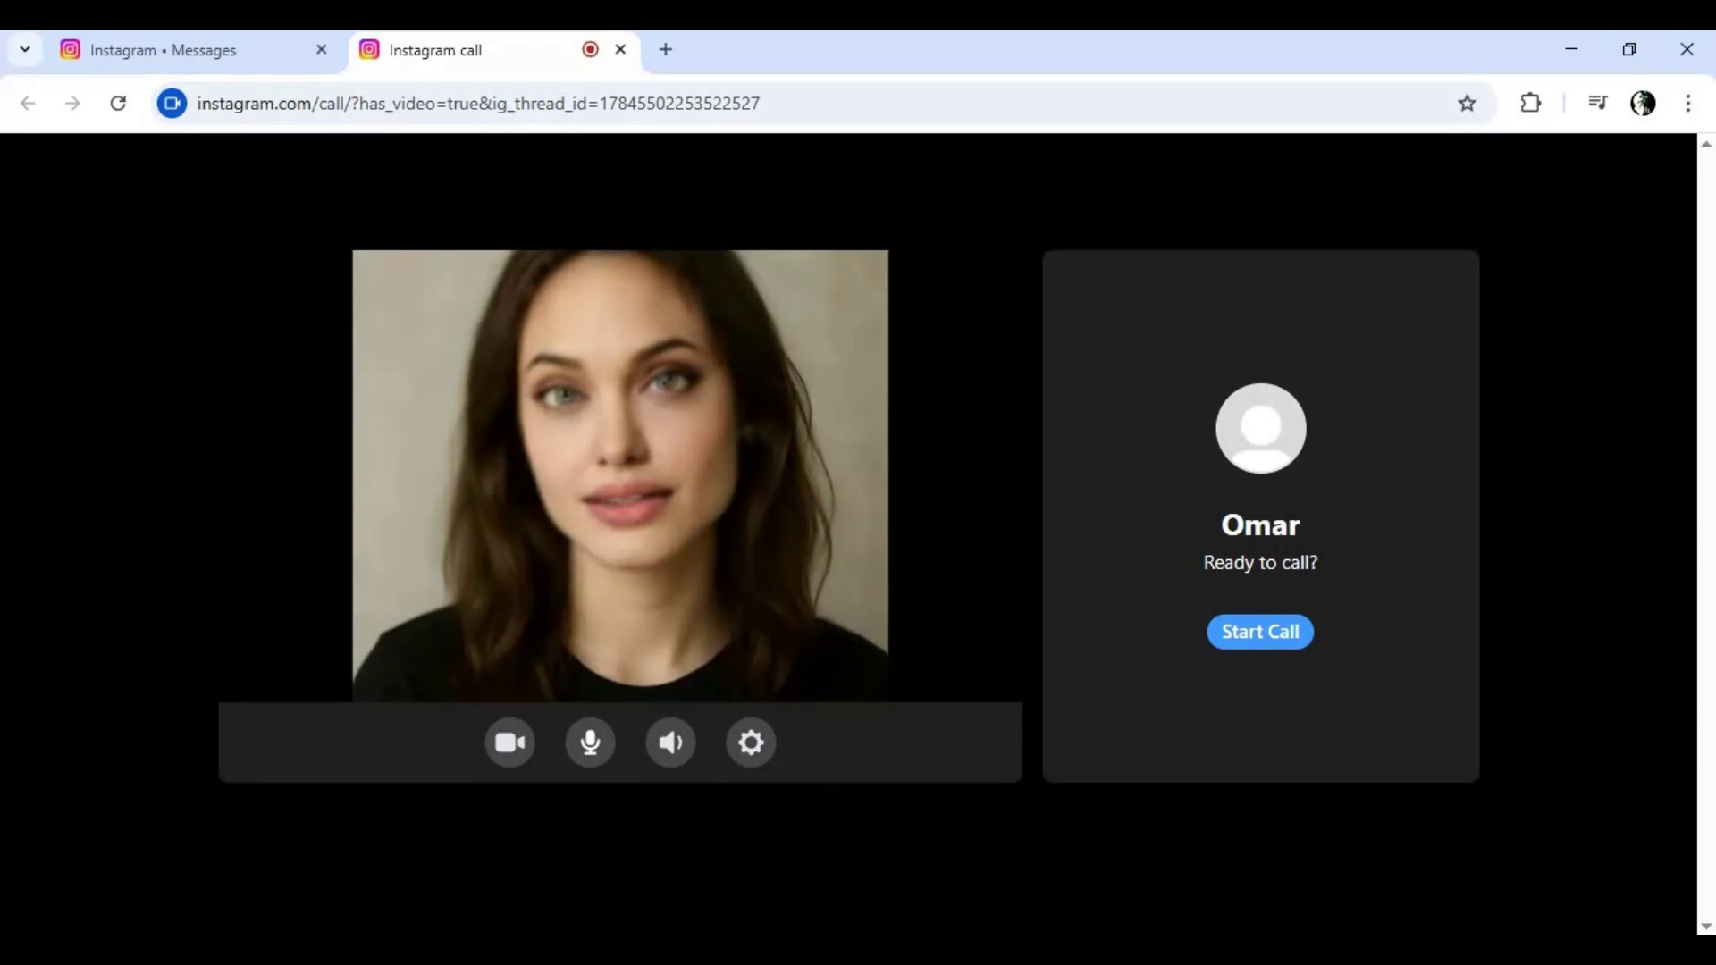
key(alt+Tab)
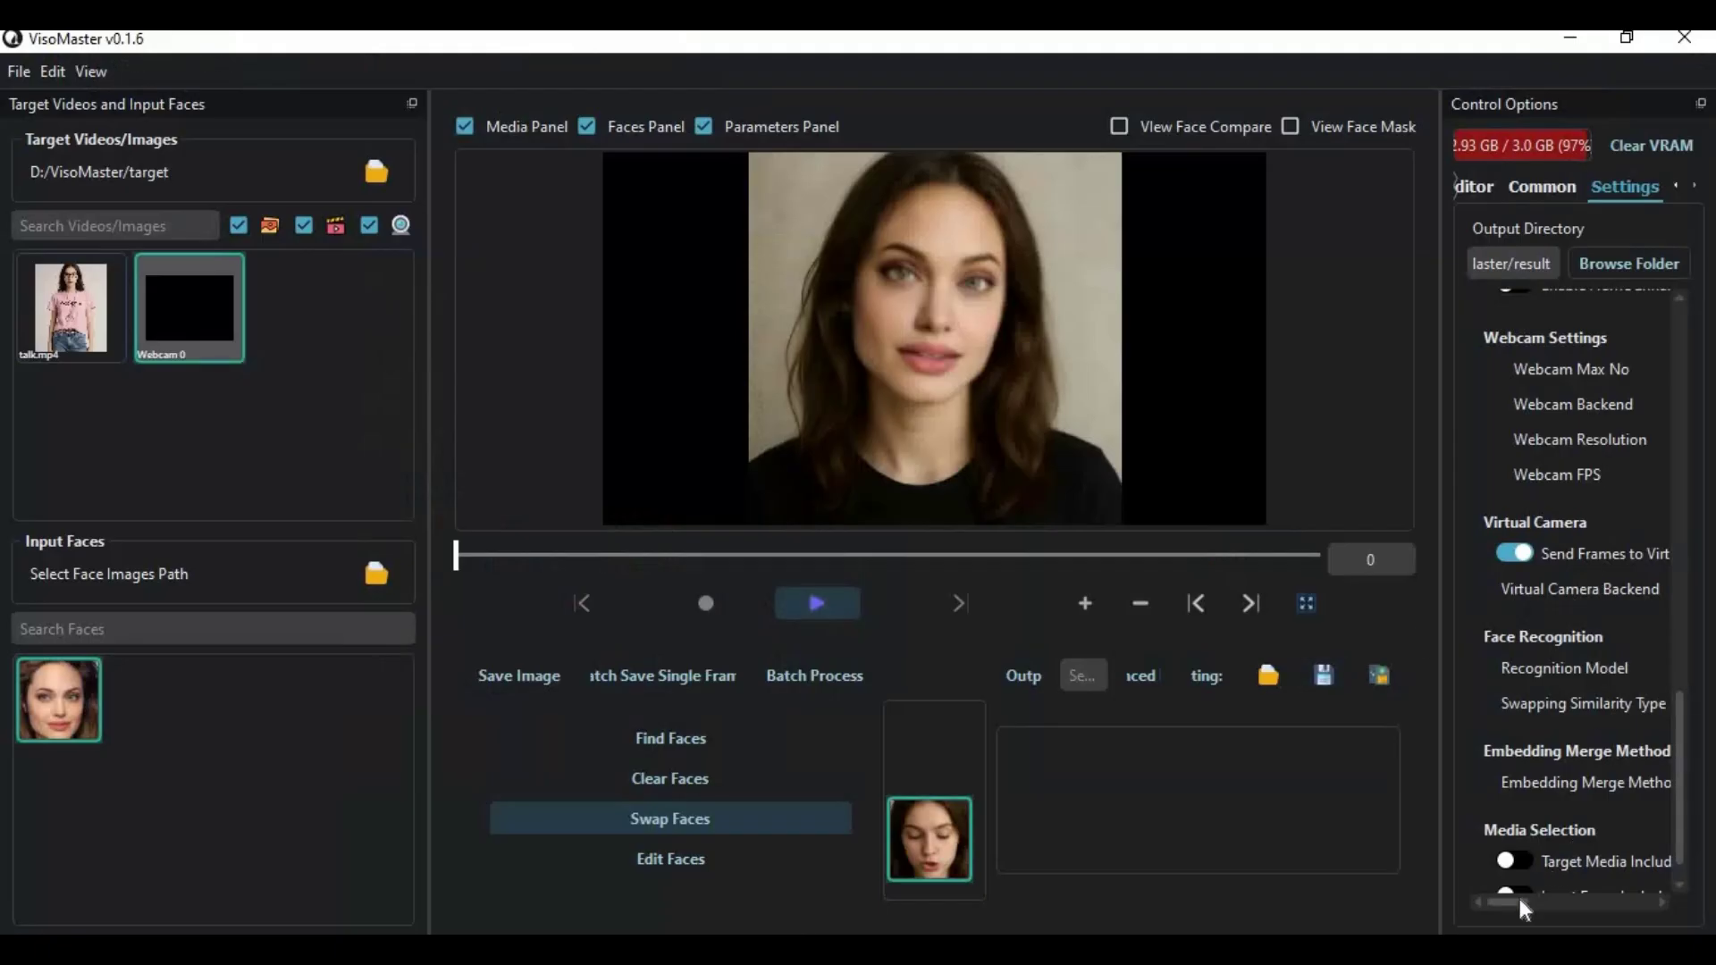
drag(1532, 909, 1588, 900)
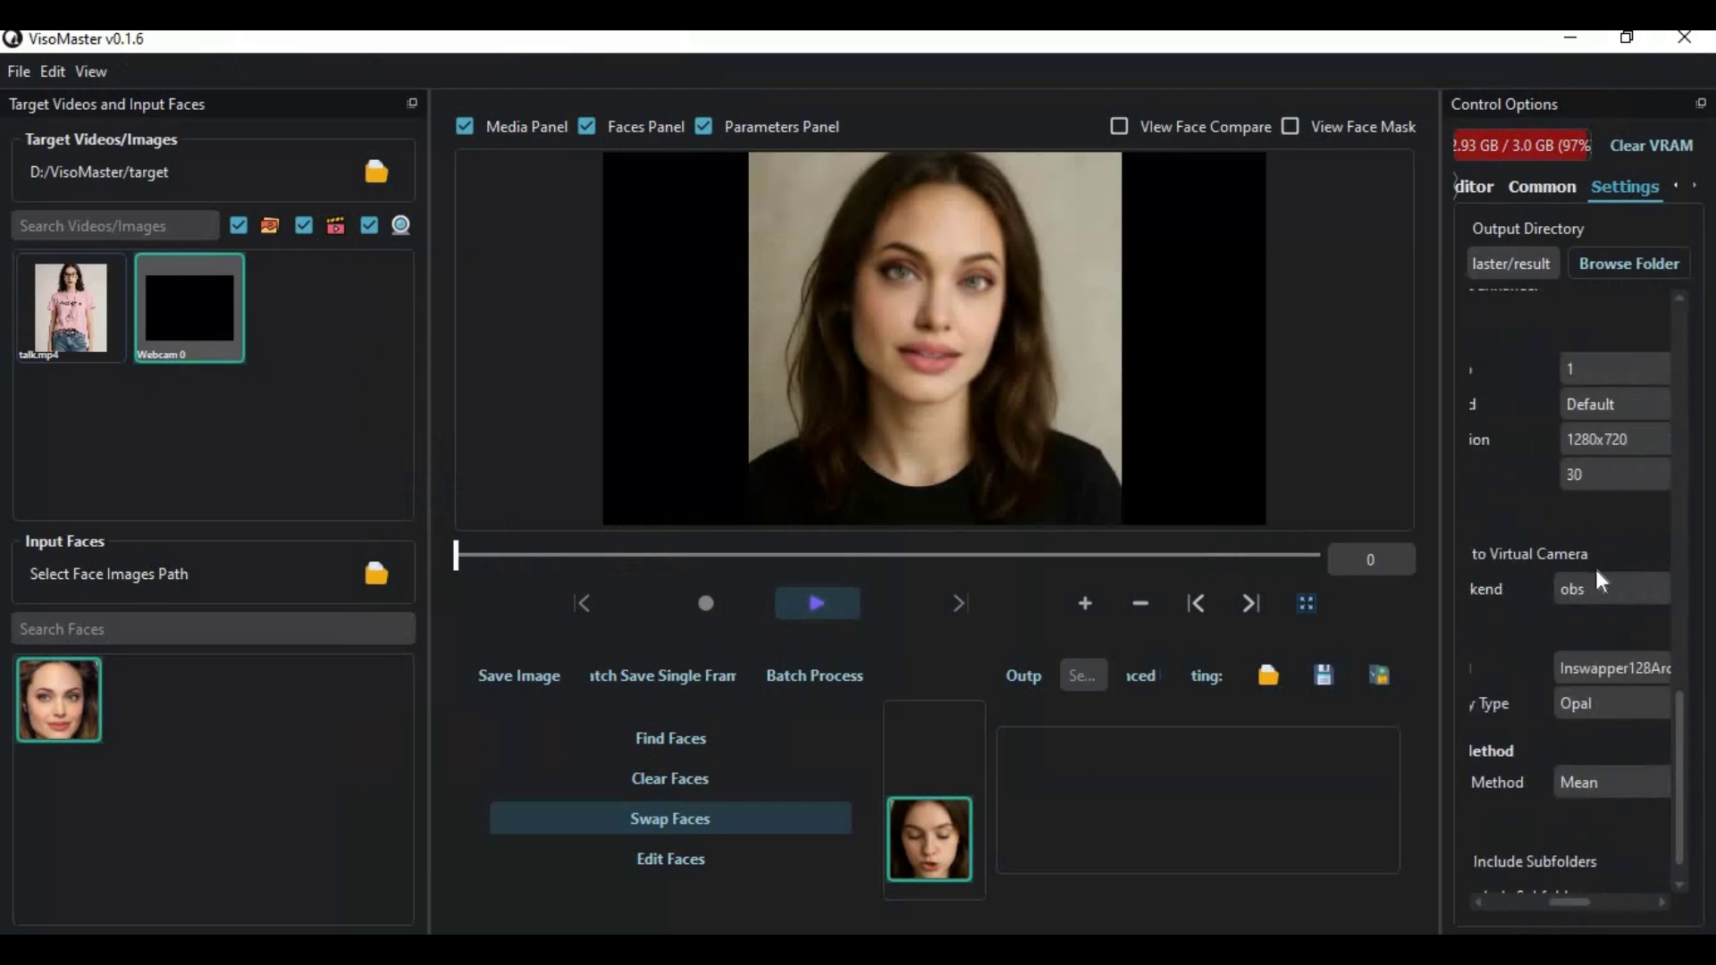
Keep obs as the virtual camera backend, check the Face Editor and Face Swap options, and return to Instagram.
click(1594, 588)
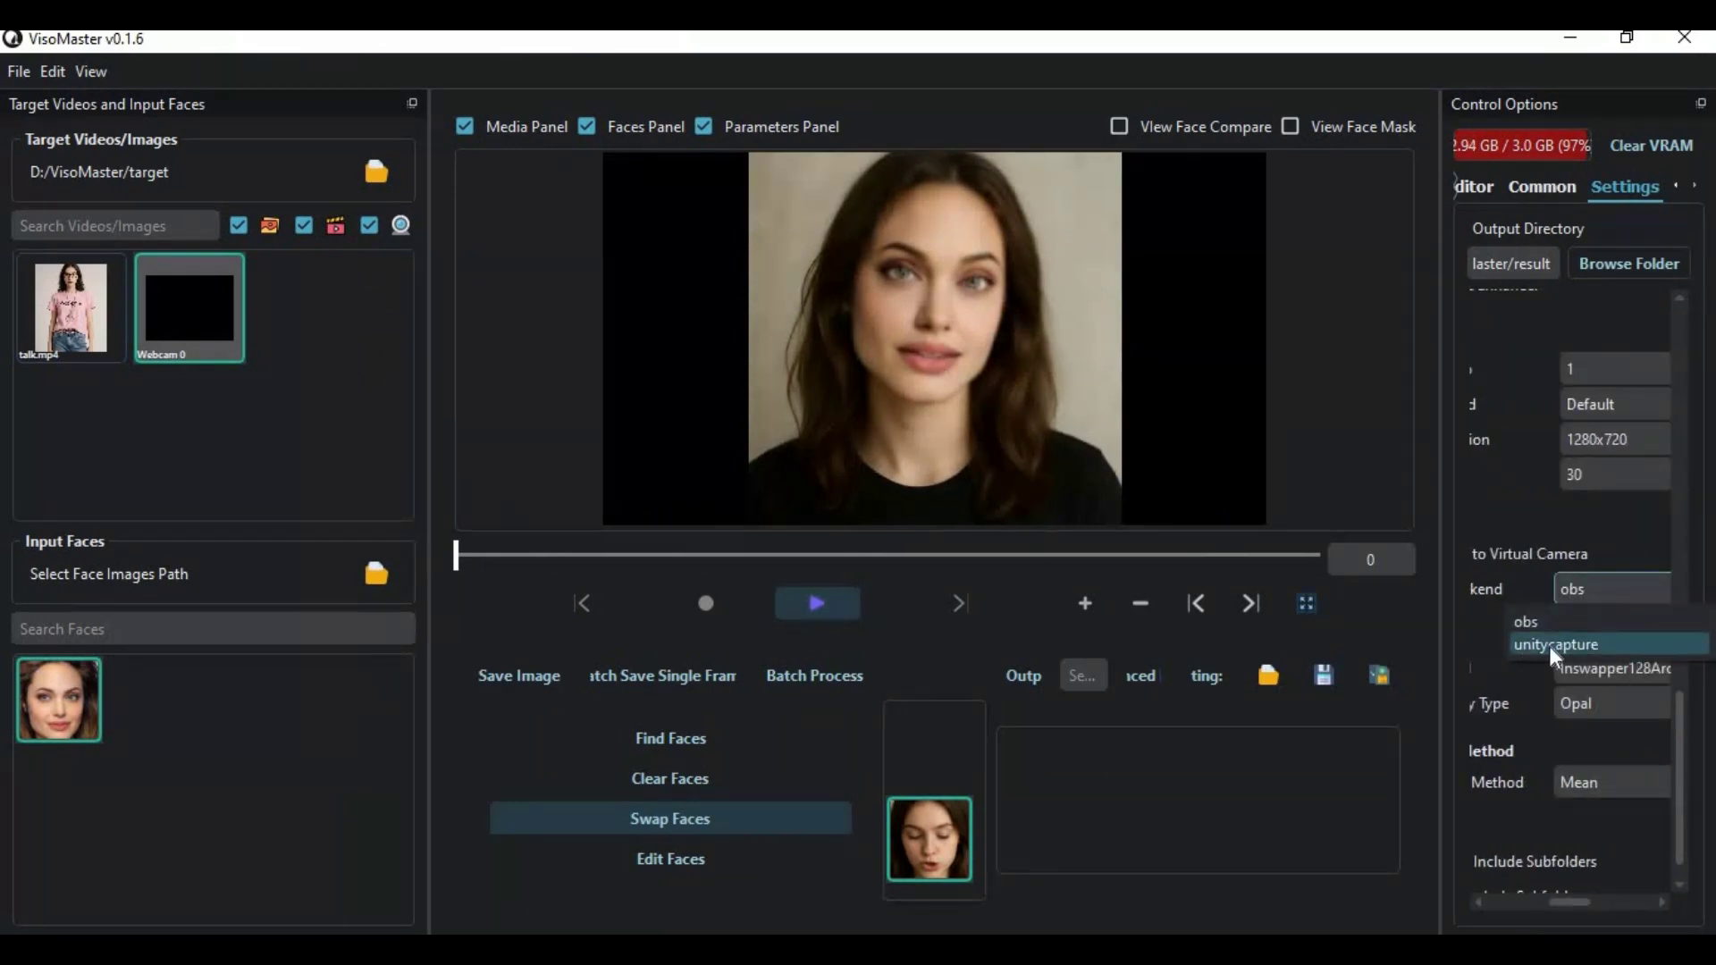
click(1524, 622)
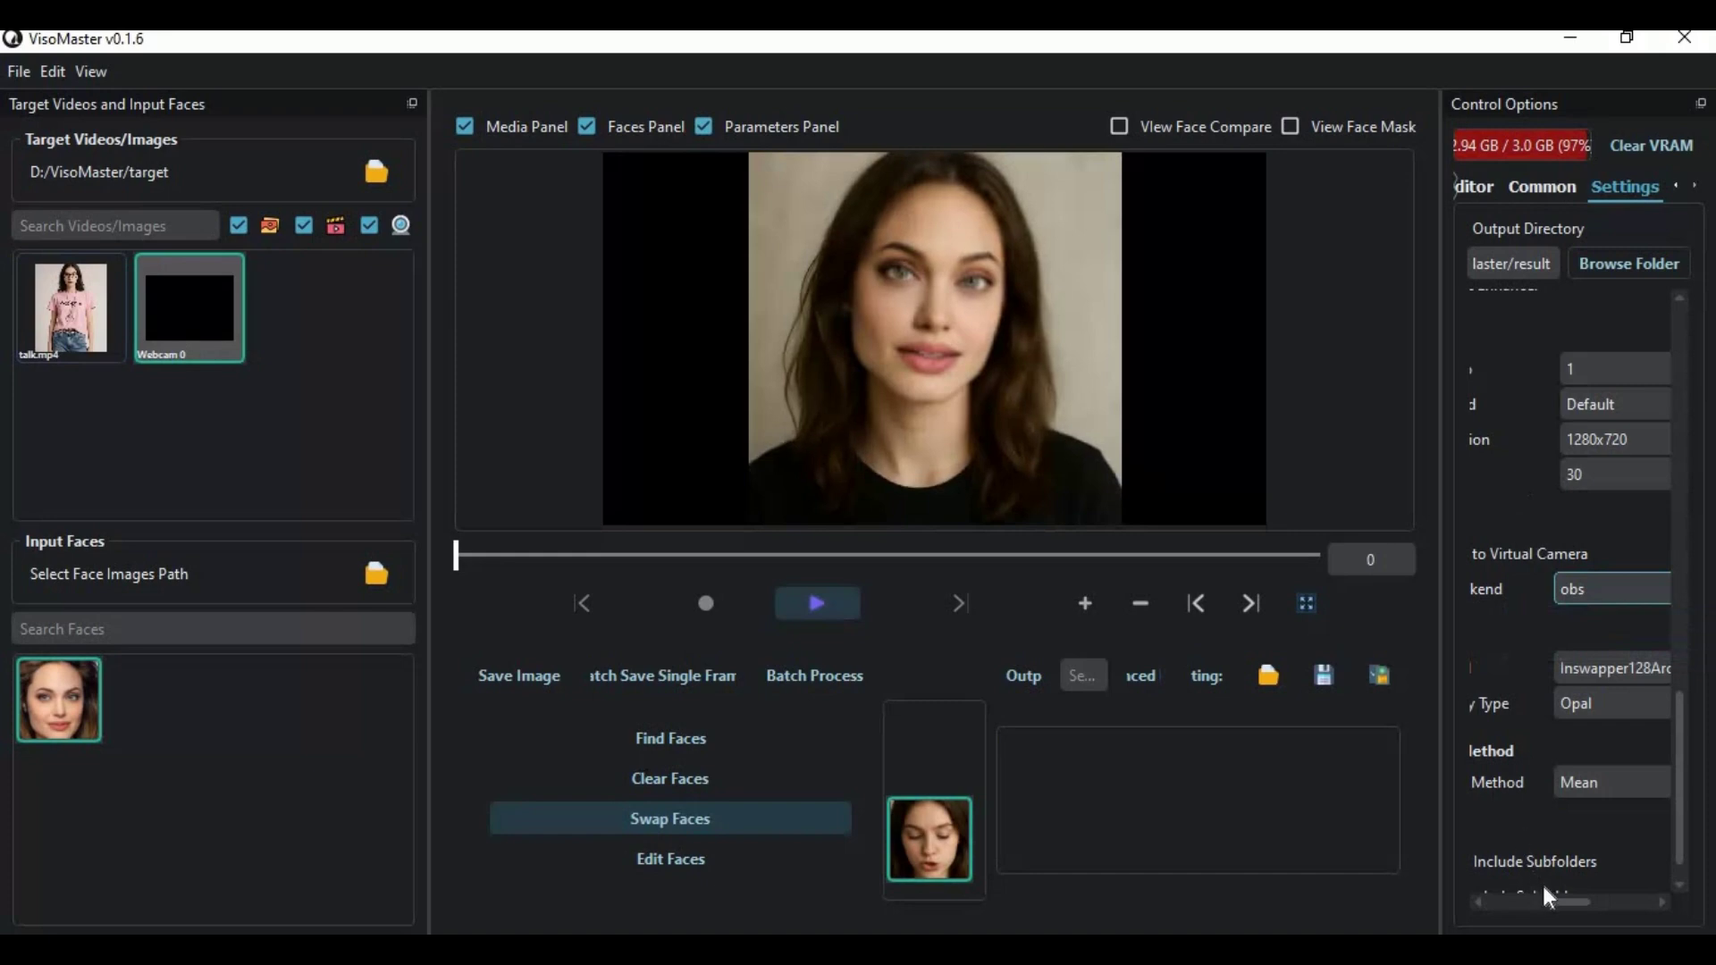
drag(1561, 901, 1489, 895)
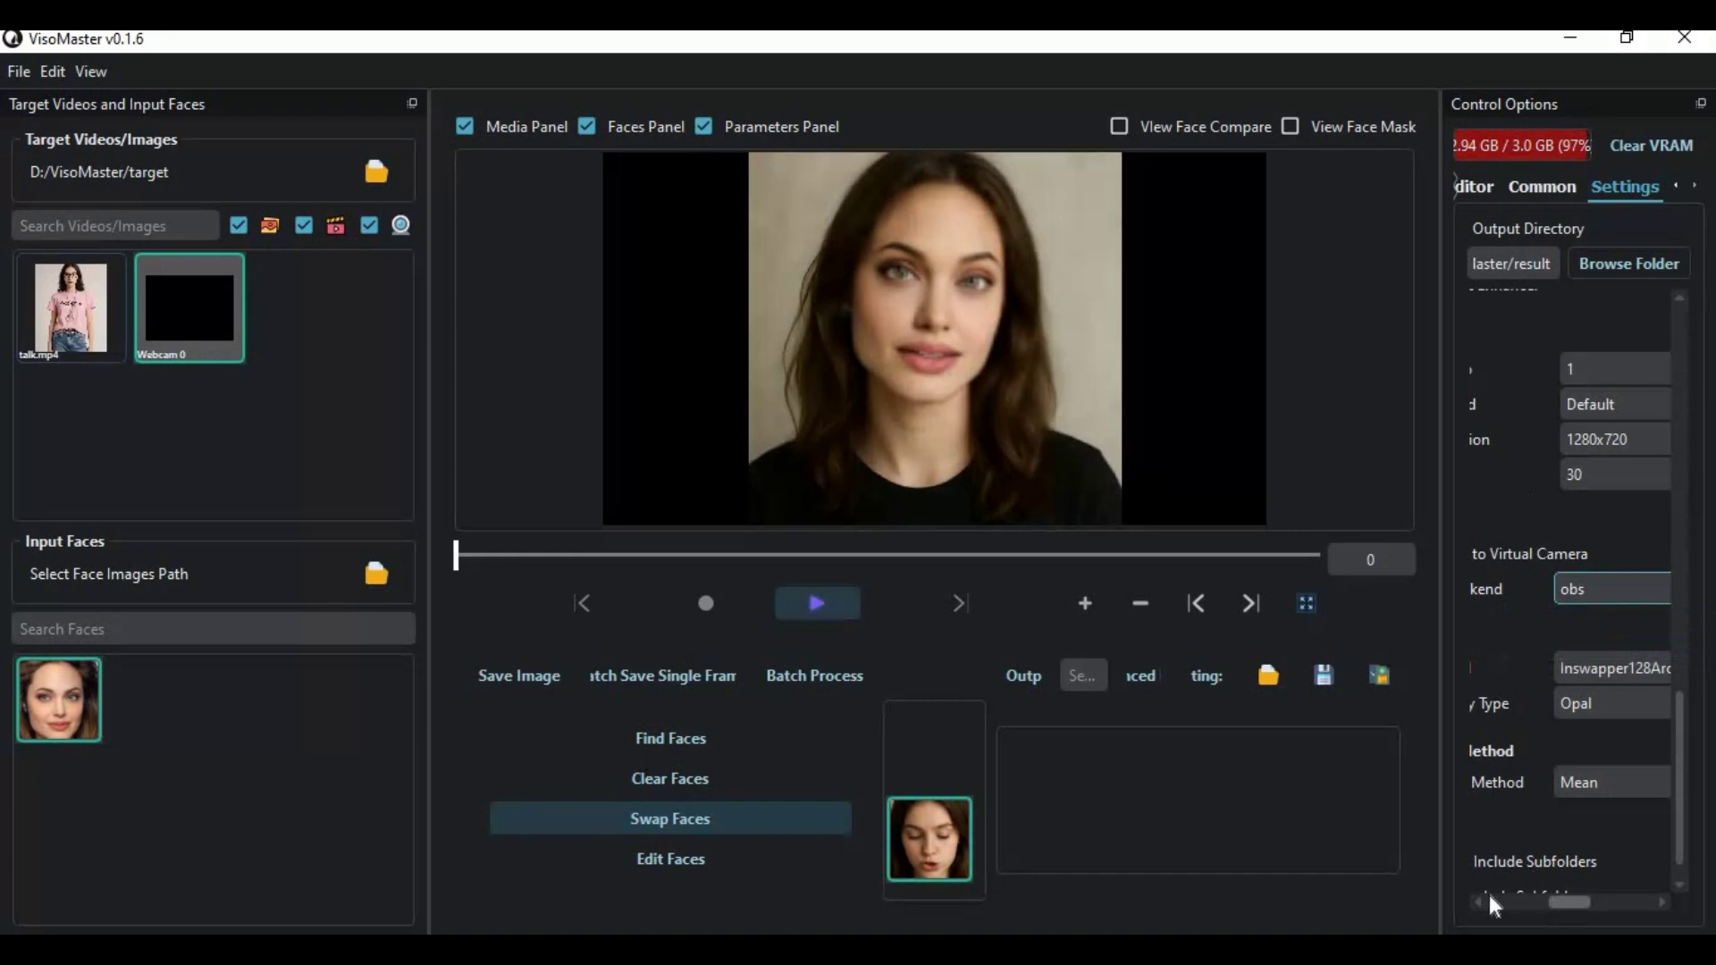
click(1460, 191)
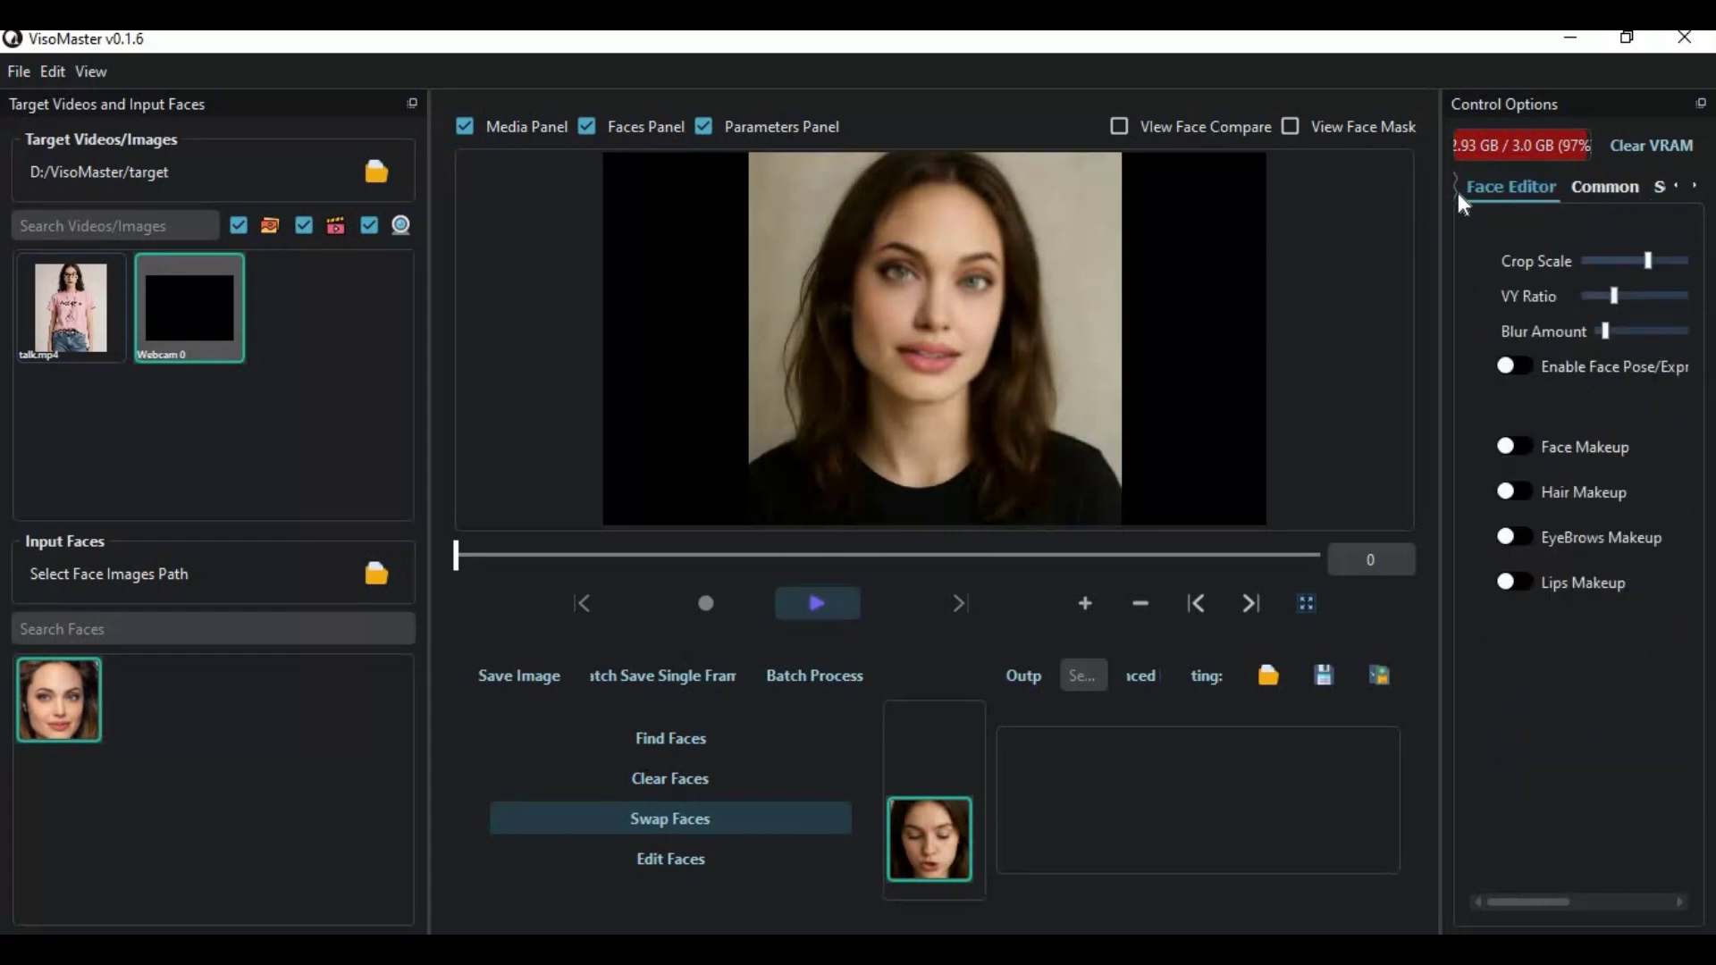
click(1457, 192)
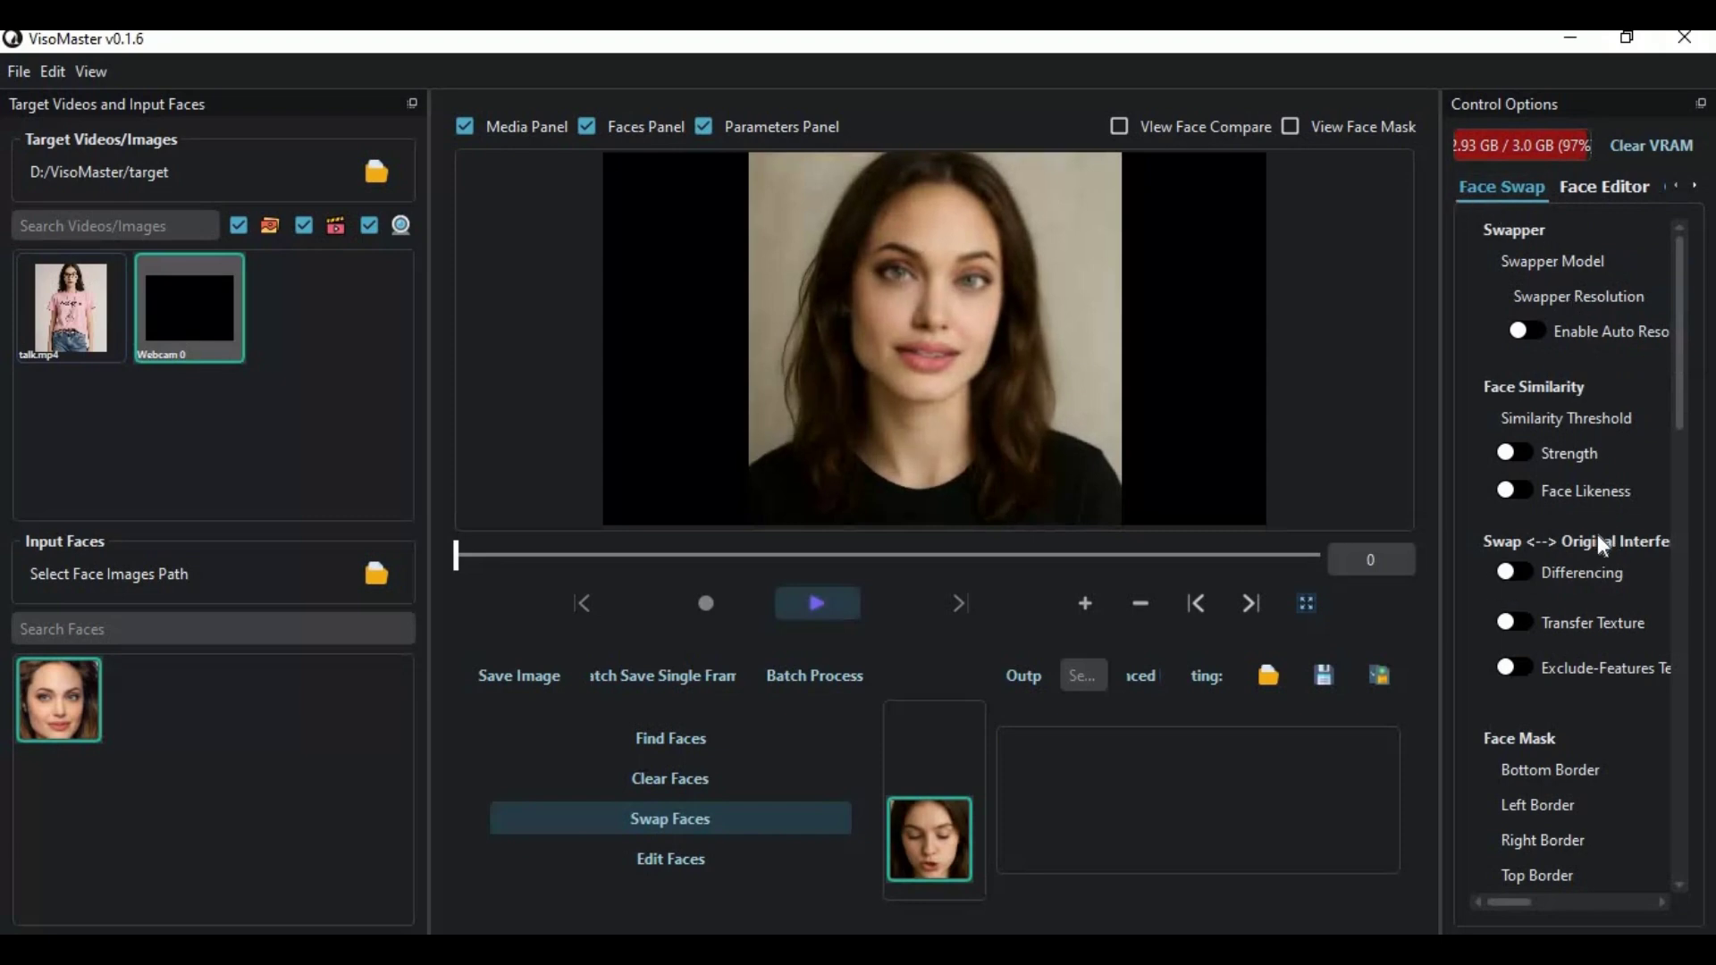
scroll(1596, 534, down, 2)
scroll(1594, 537, down, 2)
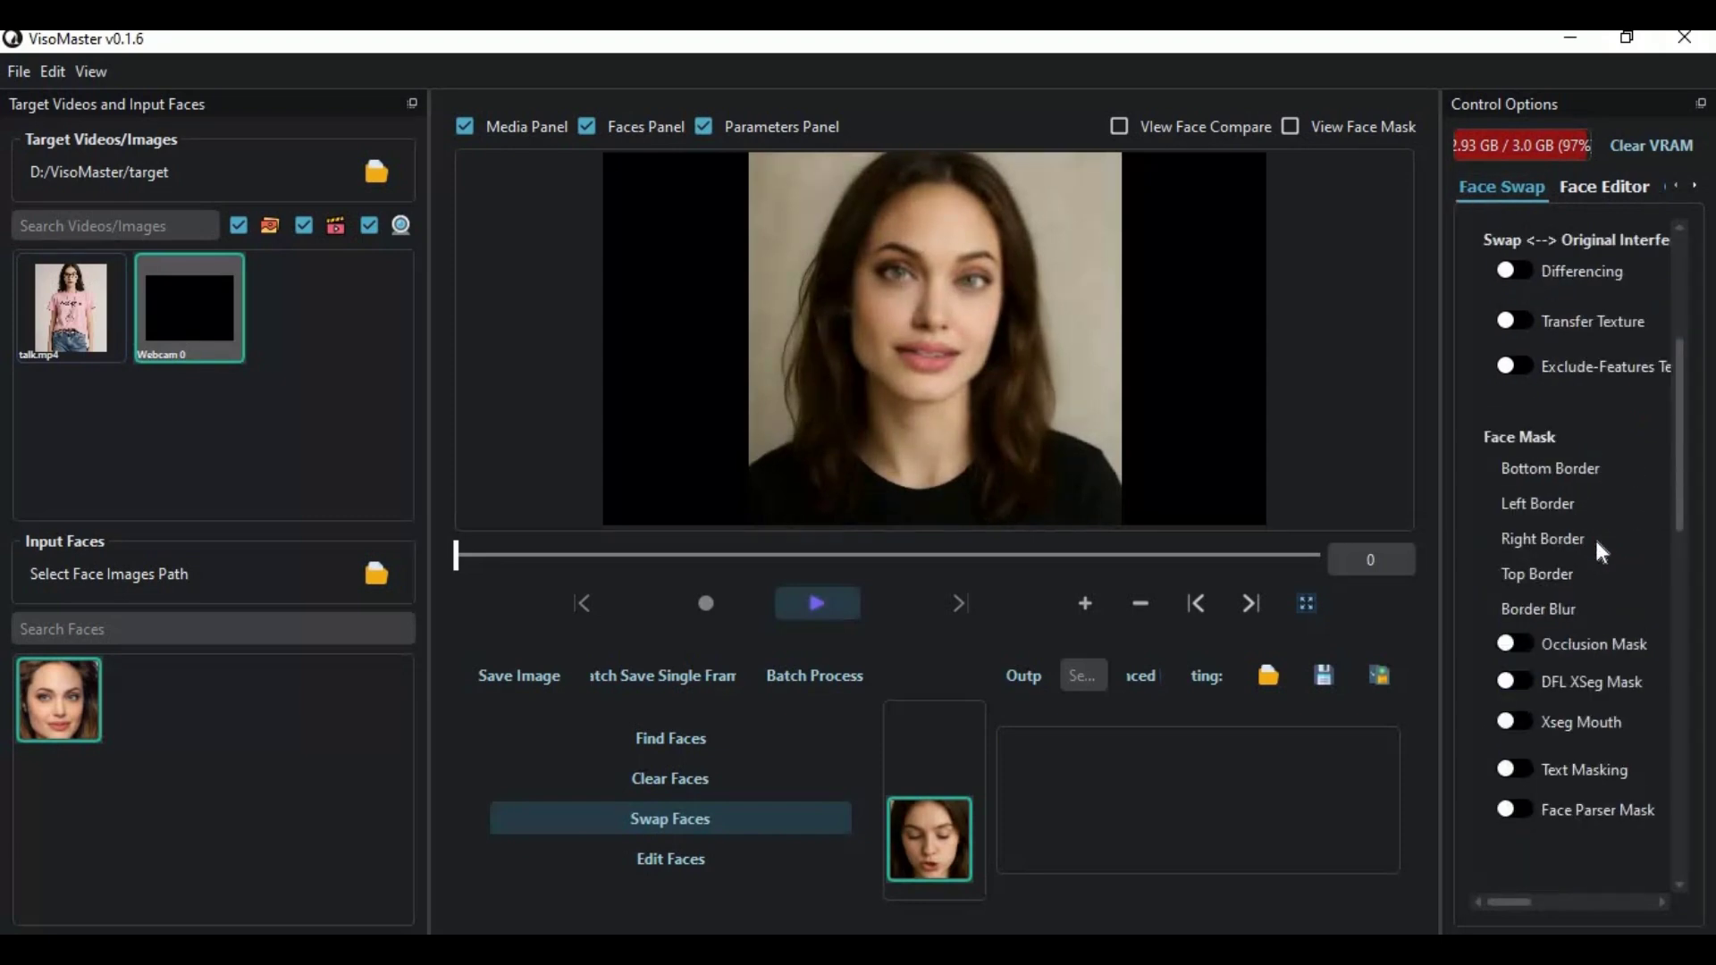
scroll(1595, 535, up, 2)
scroll(1594, 535, up, 3)
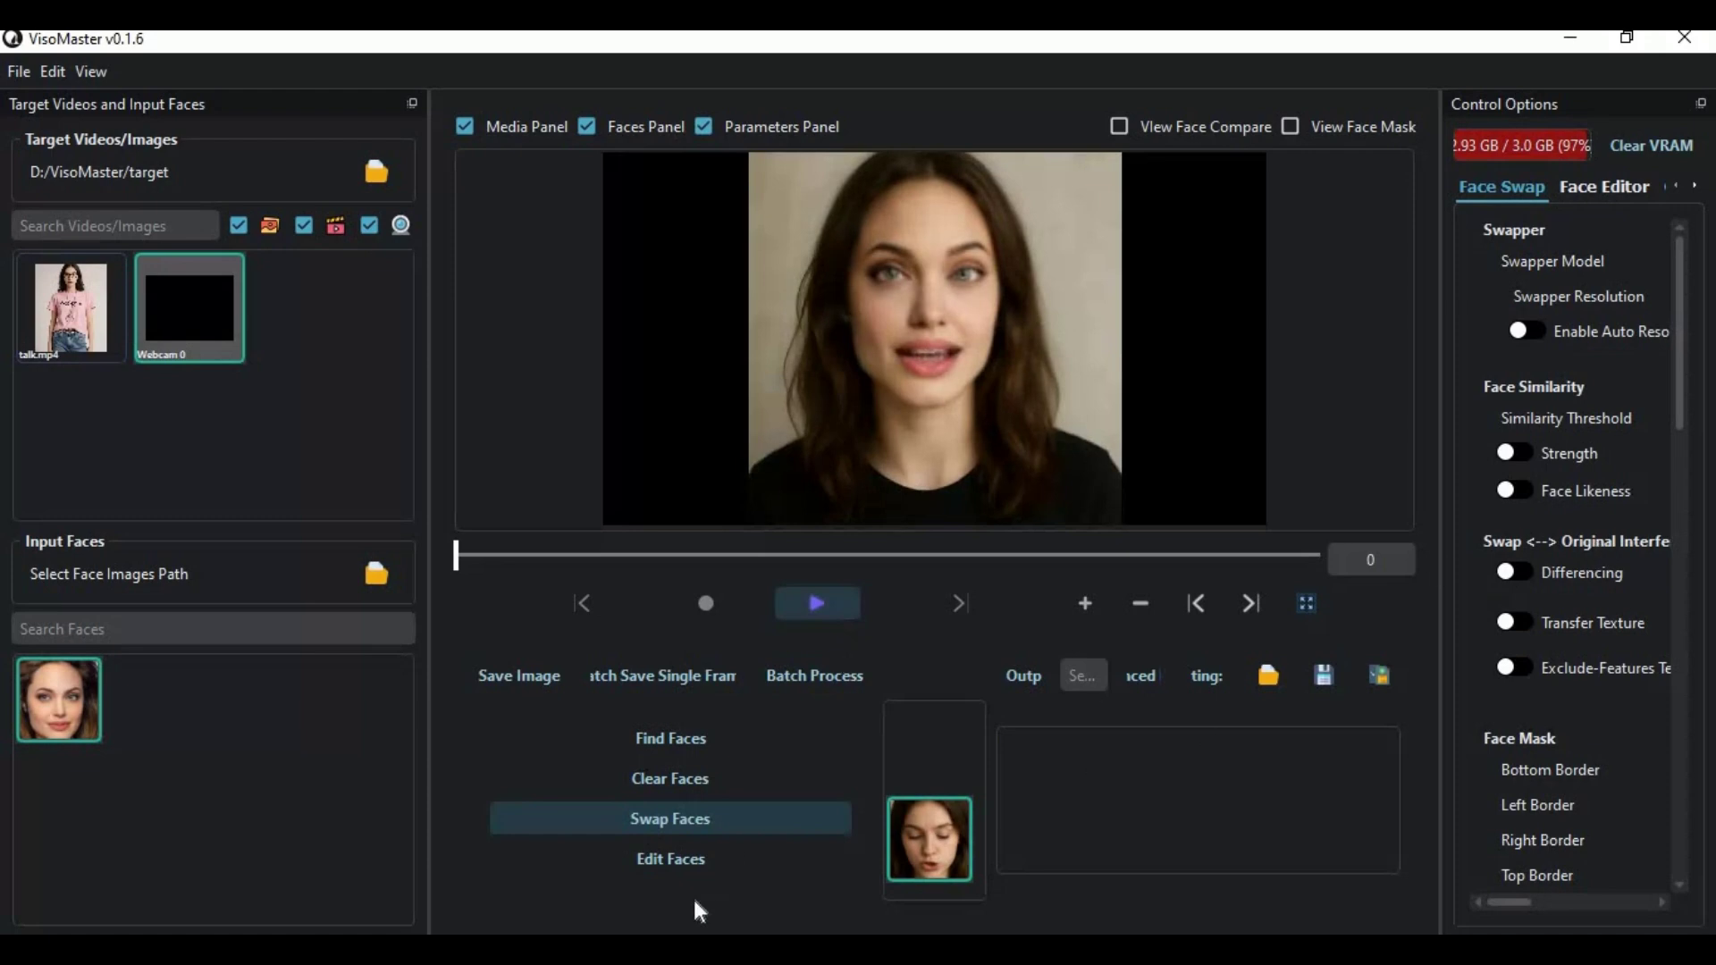
key(alt+Tab)
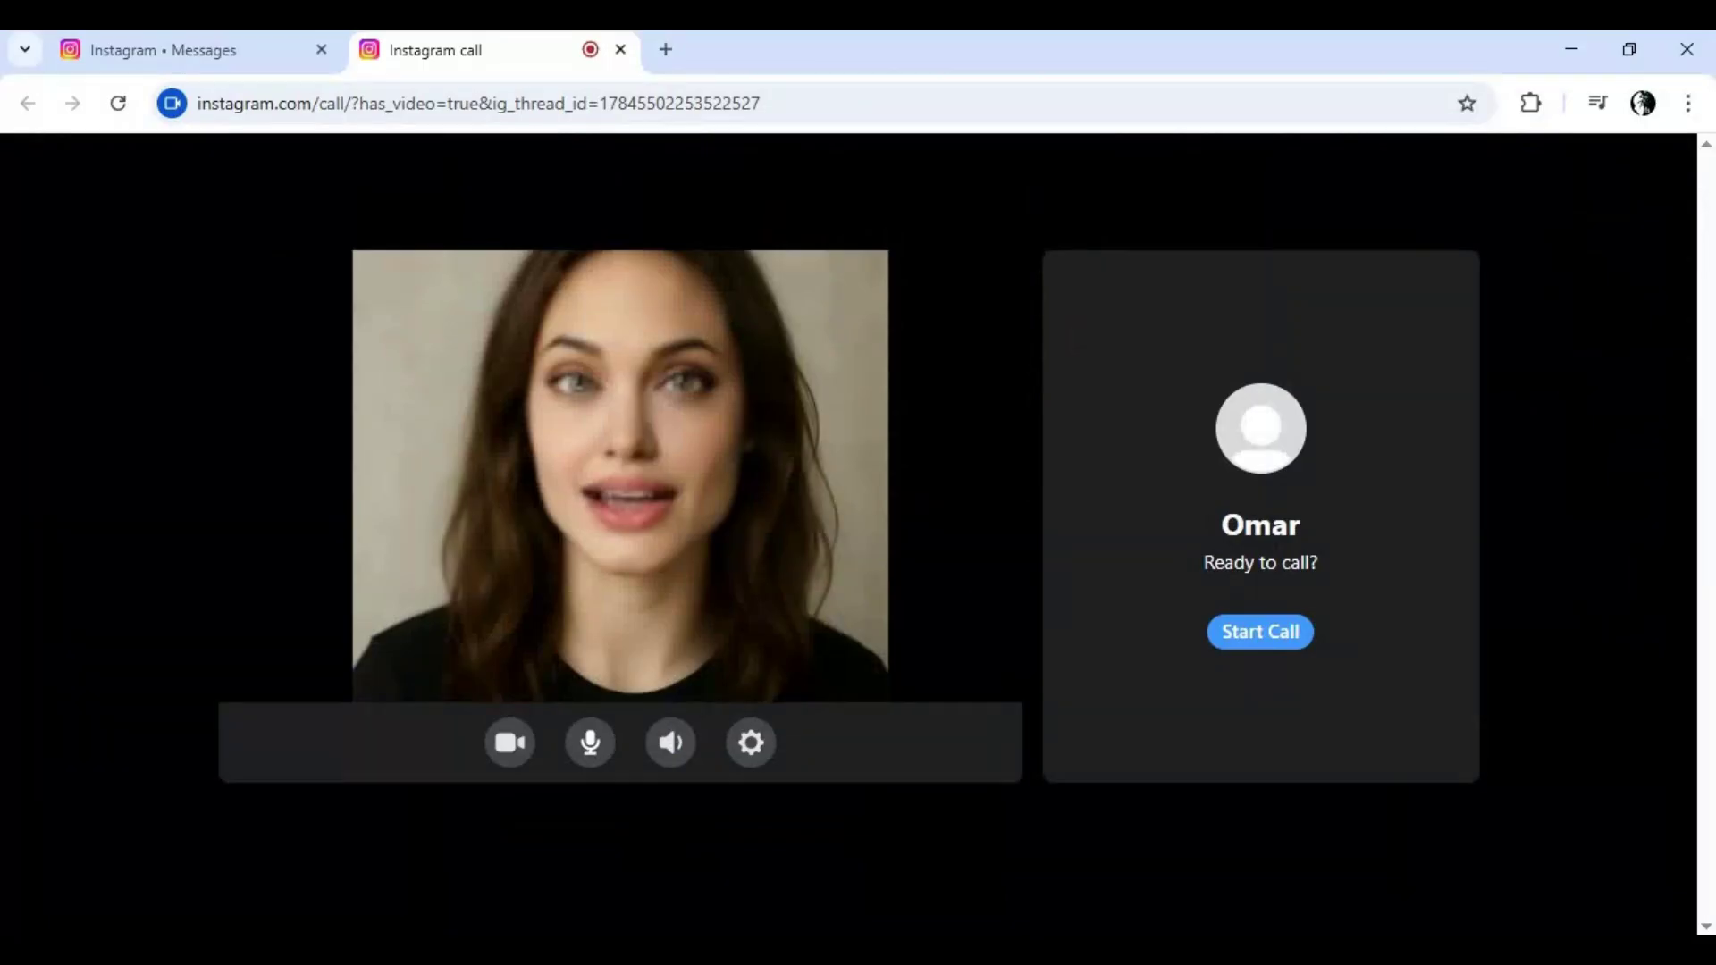